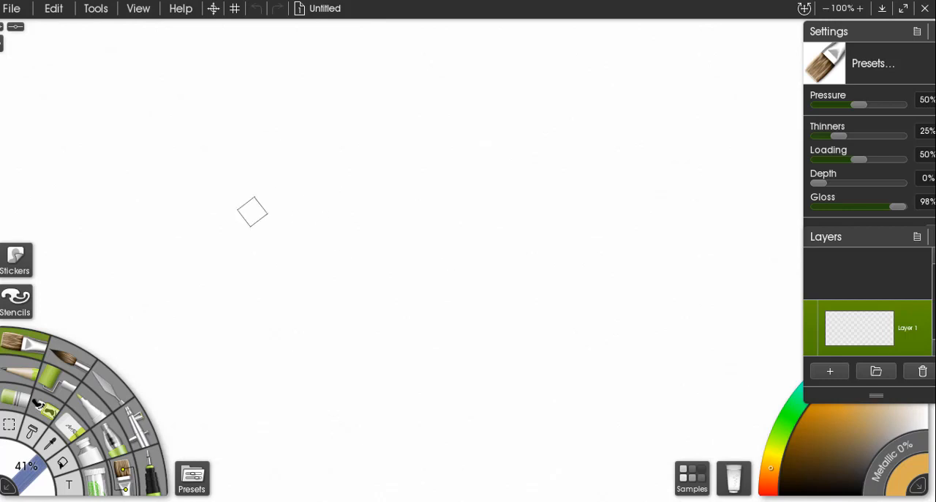
# Zoom the blank canvas in and out to examine it at different magnifications.
pyautogui.scroll(-2, 269, 178)
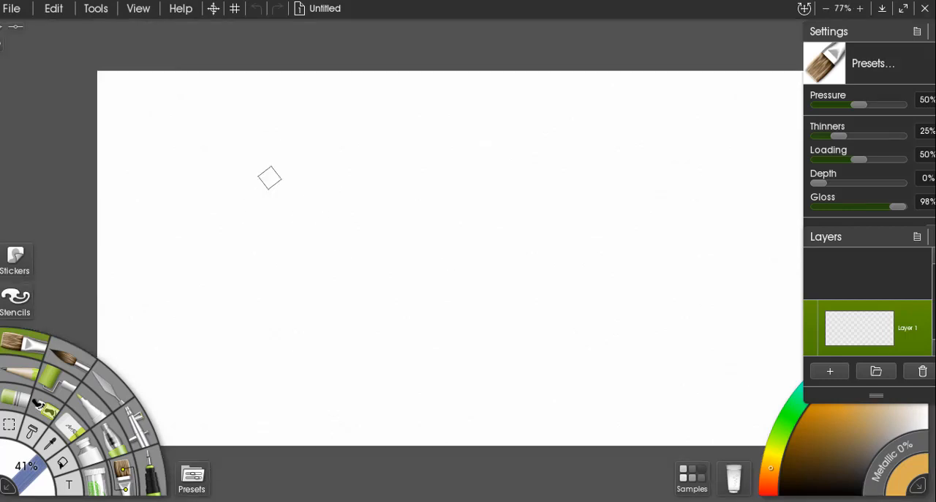
pyautogui.scroll(-3, 269, 178)
pyautogui.scroll(4, 269, 178)
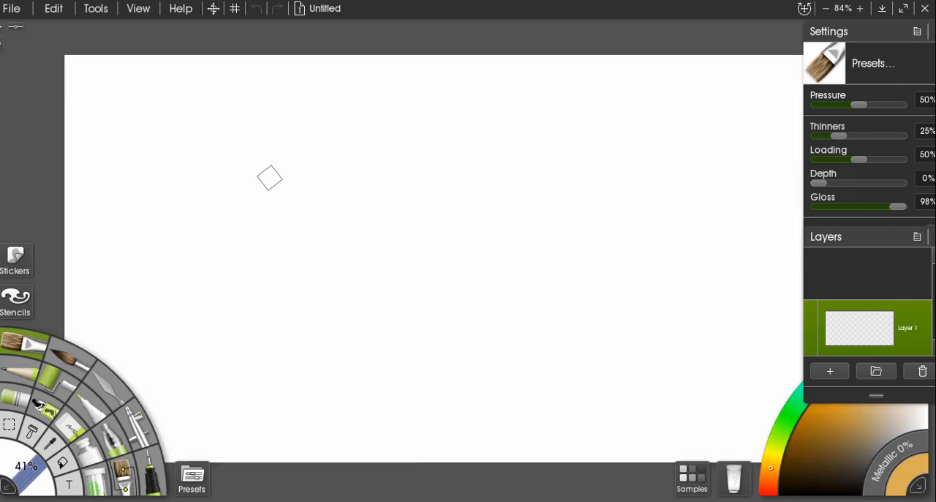
pyautogui.keyDown('ctrl'); pyautogui.scroll(1, 269, 178); pyautogui.keyUp('ctrl')
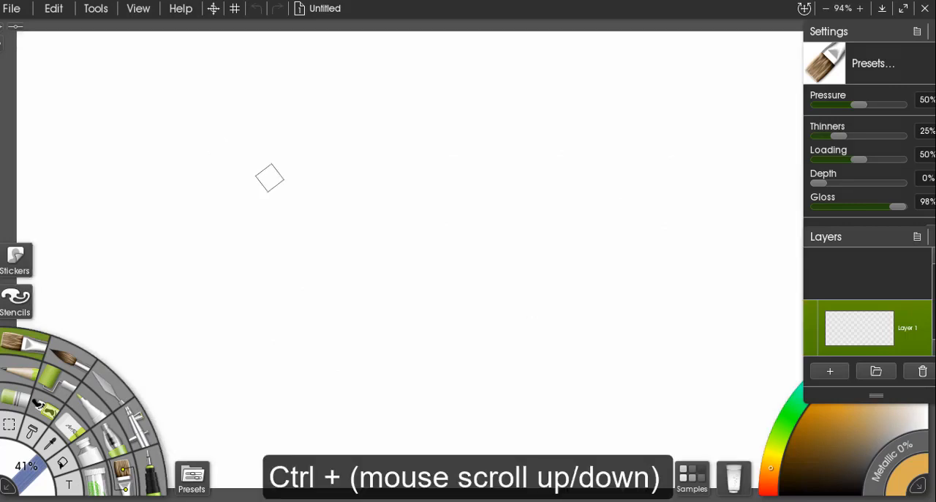
pyautogui.scroll(-1, 269, 177)
pyautogui.scroll(1, 269, 178)
pyautogui.scroll(-3, 269, 178)
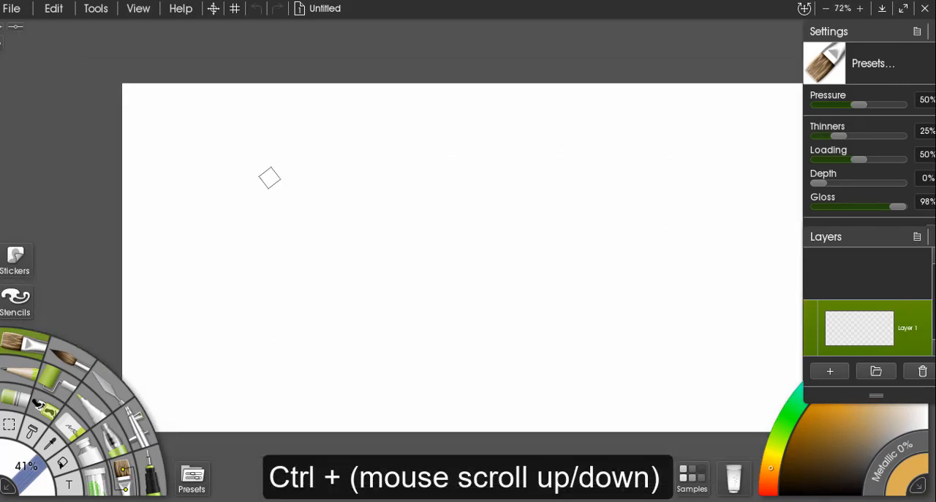
pyautogui.scroll(-1, 269, 178)
pyautogui.scroll(3, 269, 178)
pyautogui.scroll(-1, 270, 177)
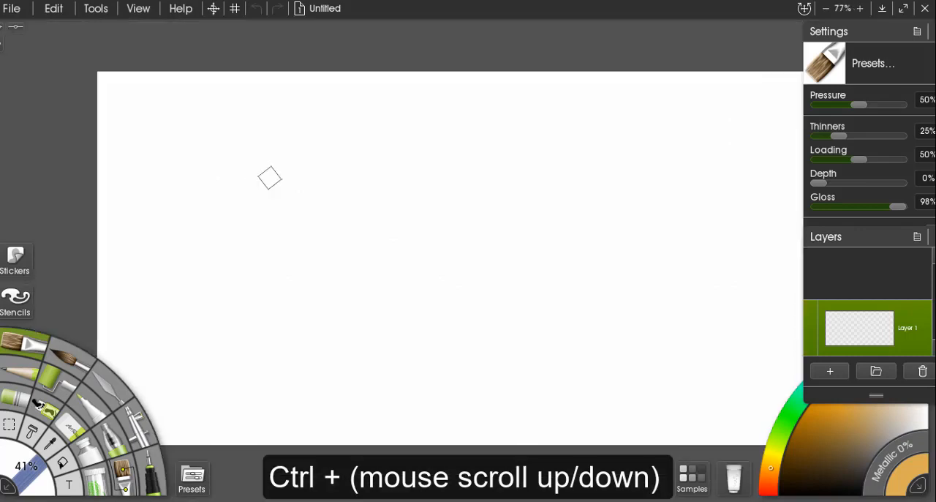
pyautogui.scroll(2, 269, 178)
pyautogui.scroll(-4, 269, 178)
pyautogui.scroll(6, 269, 177)
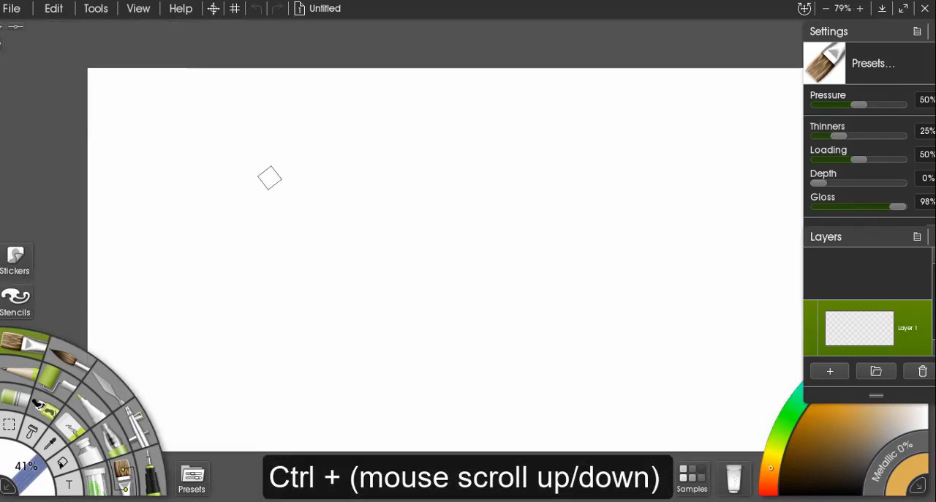
pyautogui.scroll(-3, 269, 178)
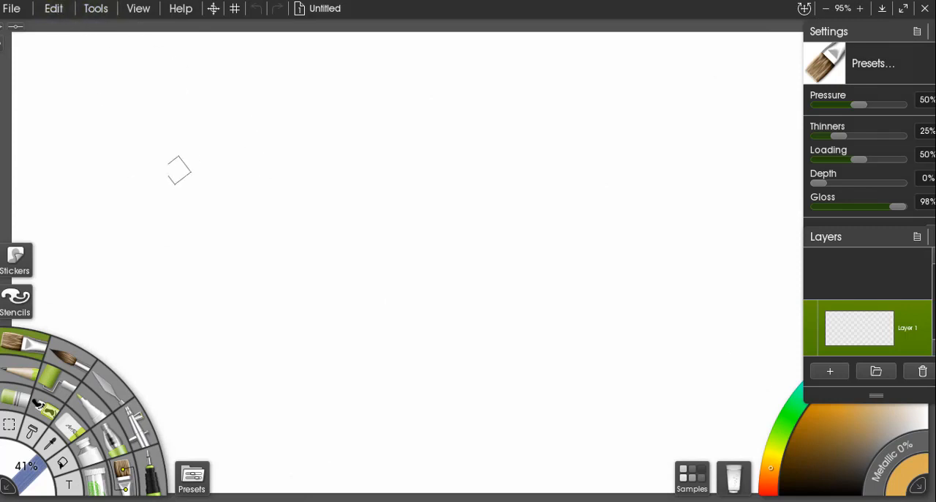
# Paint a winding orange stroke across the middle of the canvas with the oil brush.
pyautogui.scroll(-3, 256, 216)
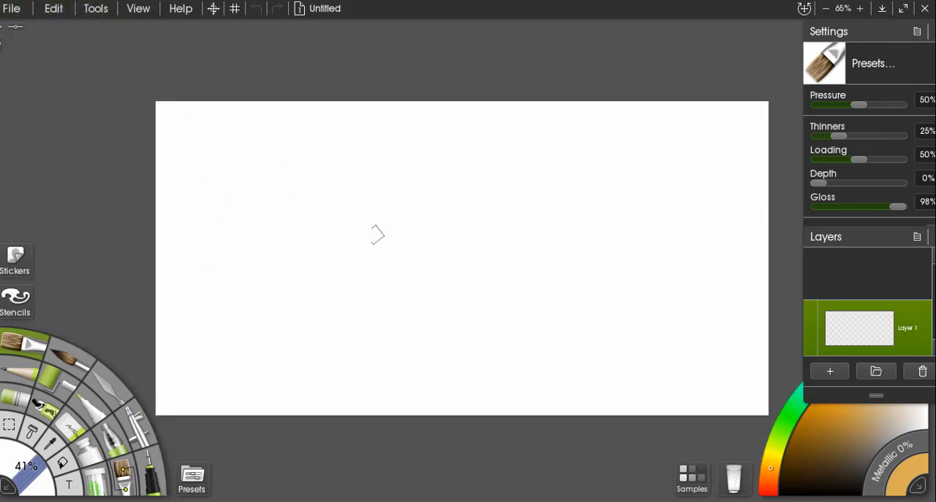
pyautogui.moveTo(337, 228)
pyautogui.mouseDown()
pyautogui.moveTo(431, 234)
pyautogui.moveTo(395, 230)
pyautogui.moveTo(429, 255)
pyautogui.moveTo(506, 275)
pyautogui.mouseUp()
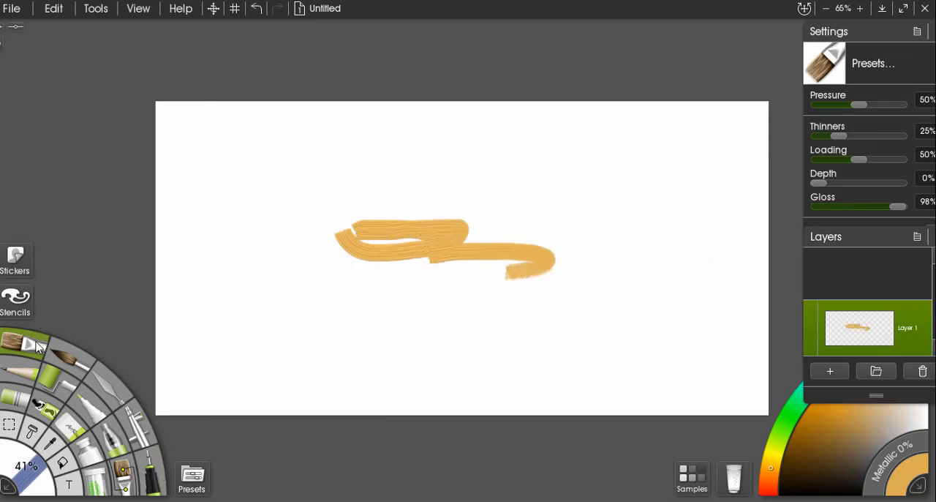
# Paint orange watercolor strokes at the canvas's lower left and a small thin scribble above them.
pyautogui.click(71, 365)
pyautogui.moveTo(200, 316)
pyautogui.mouseDown()
pyautogui.moveTo(325, 328)
pyautogui.moveTo(223, 315)
pyautogui.moveTo(257, 322)
pyautogui.mouseUp()
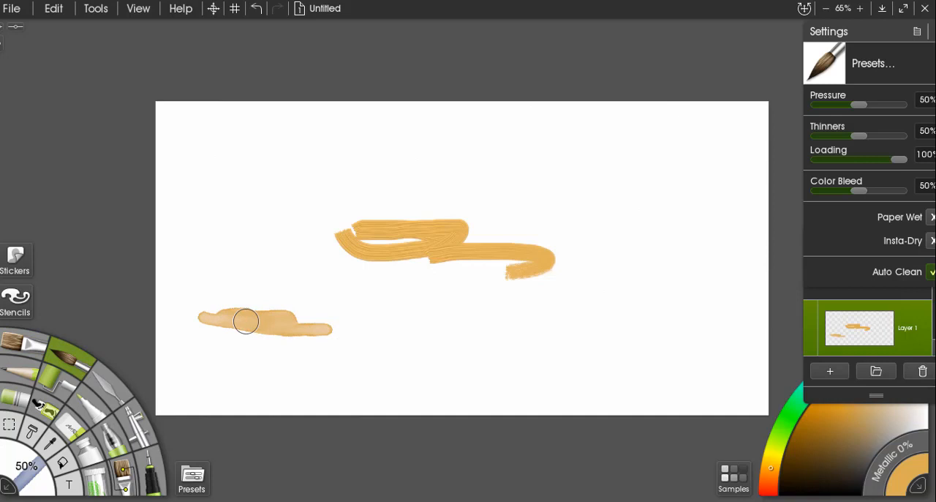
pyautogui.moveTo(238, 297)
pyautogui.mouseDown()
pyautogui.moveTo(262, 307)
pyautogui.moveTo(243, 301)
pyautogui.moveTo(278, 306)
pyautogui.moveTo(258, 289)
pyautogui.moveTo(267, 313)
pyautogui.moveTo(290, 314)
pyautogui.mouseUp()
pyautogui.moveTo(234, 242); pyautogui.dragTo(276, 224)
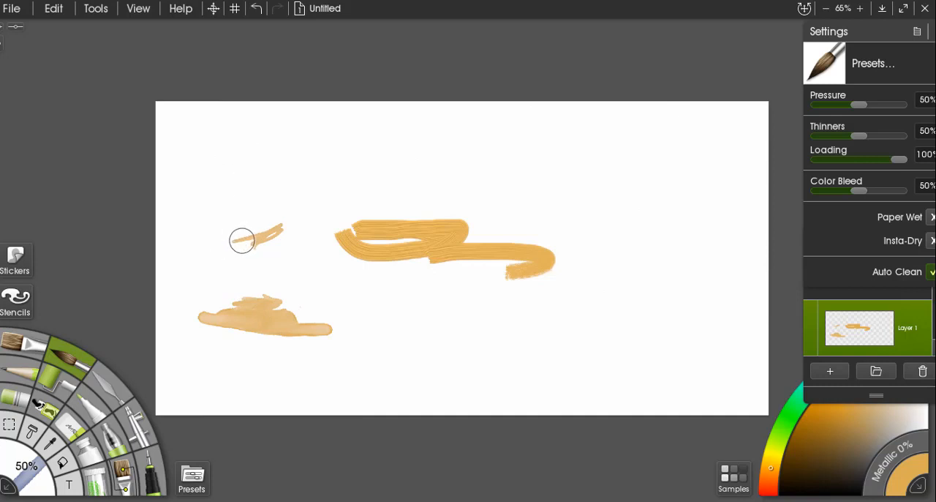
# Enlarge the watercolor brush to 100% and add more strokes to the small scribble beside the oil stroke.
pyautogui.press(']')
pyautogui.press(']')
pyautogui.press(']')
pyautogui.press(']')
pyautogui.press(']')
pyautogui.press(']')
pyautogui.press(']')
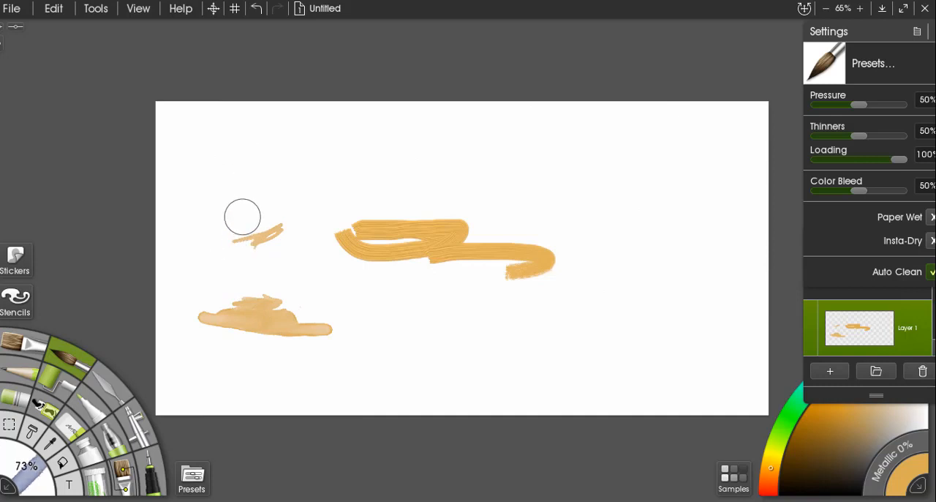
pyautogui.press(']')
pyautogui.click(30, 476)
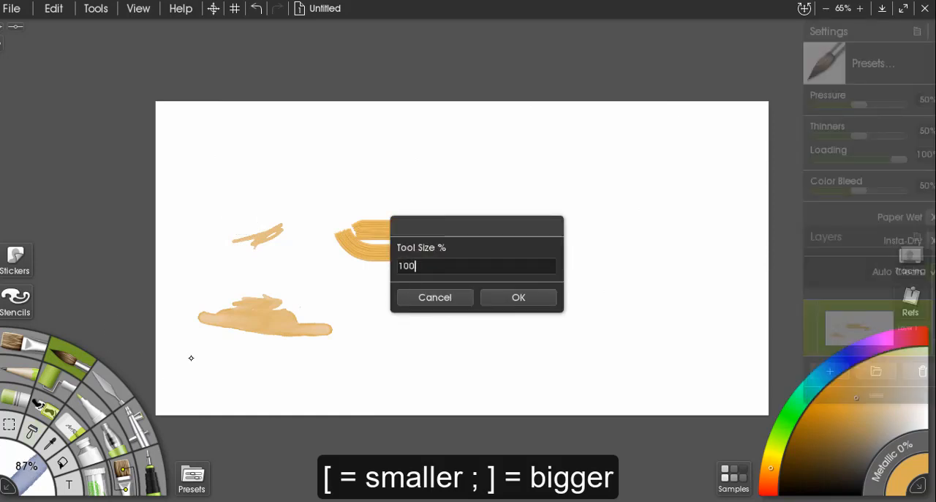
pyautogui.press('Return')
pyautogui.moveTo(251, 230); pyautogui.dragTo(288, 213)
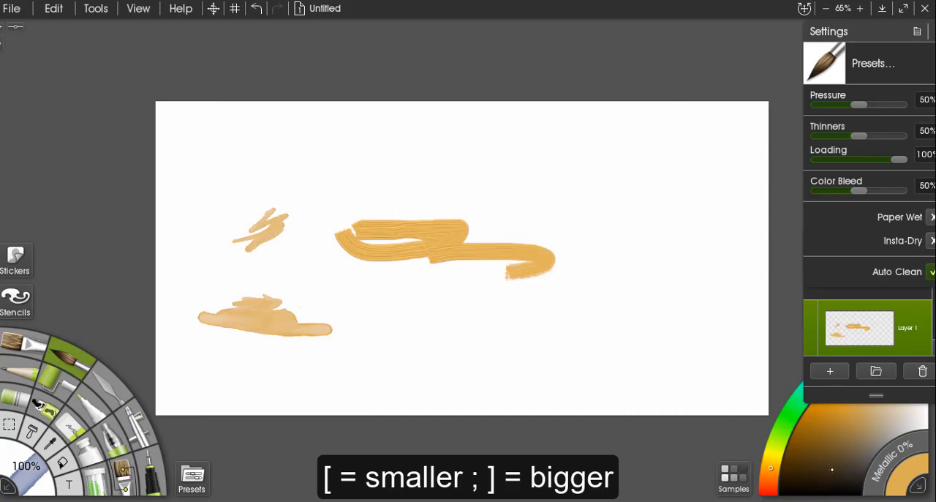
# Choose a dark brown colour and paint a small watercolor patch below the orange oil stroke.
pyautogui.click(819, 459)
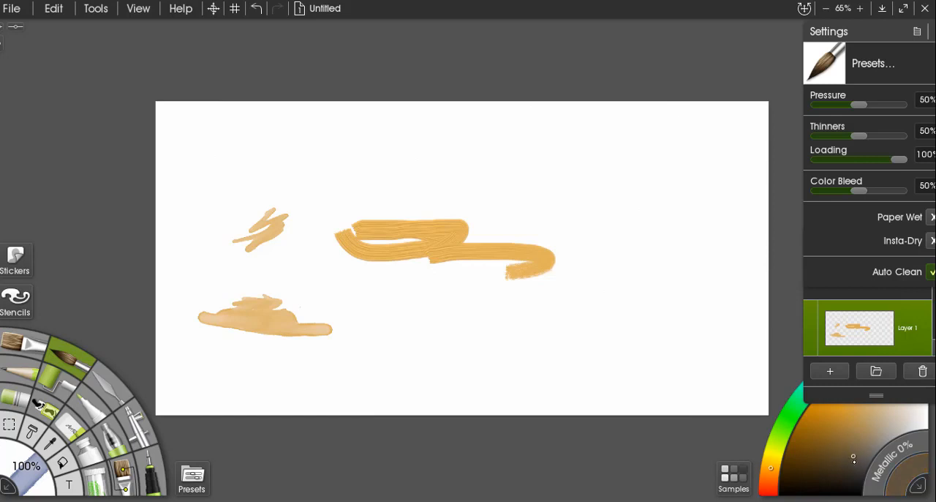
pyautogui.click(817, 467)
pyautogui.click(831, 449)
pyautogui.click(814, 461)
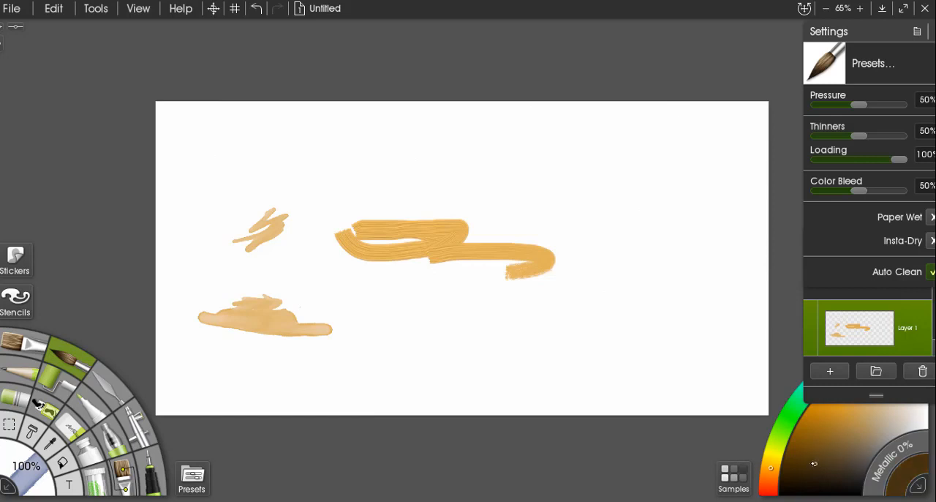
pyautogui.click(826, 448)
pyautogui.moveTo(395, 318); pyautogui.dragTo(436, 327)
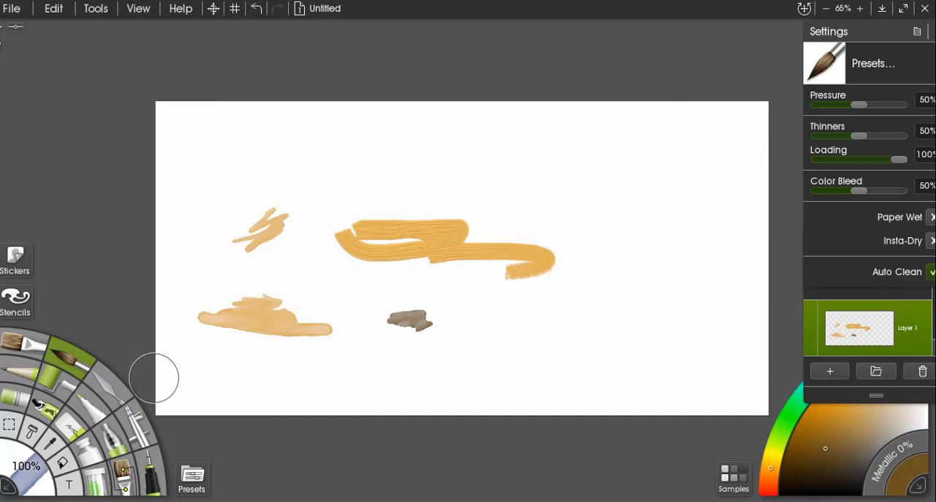
# Smear the left end of the orange oil stroke with the palette knife at 12% size.
pyautogui.click(106, 385)
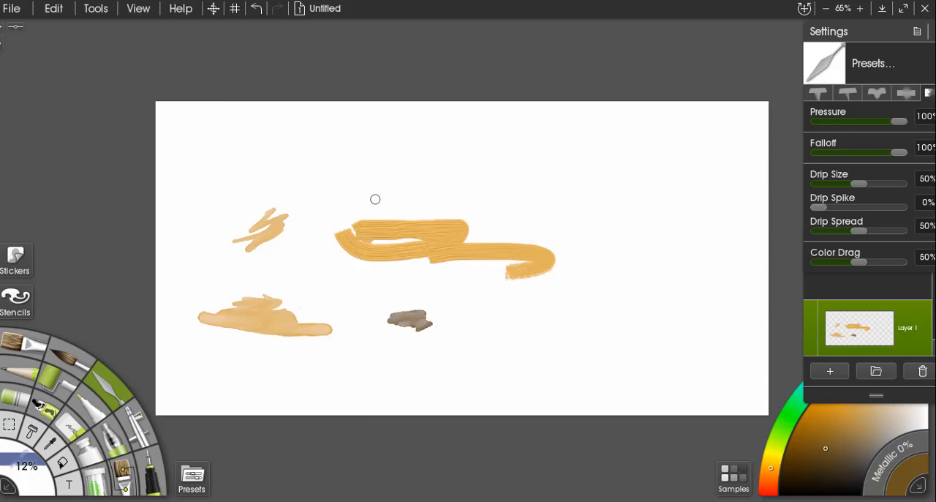
pyautogui.scroll(8, 375, 198)
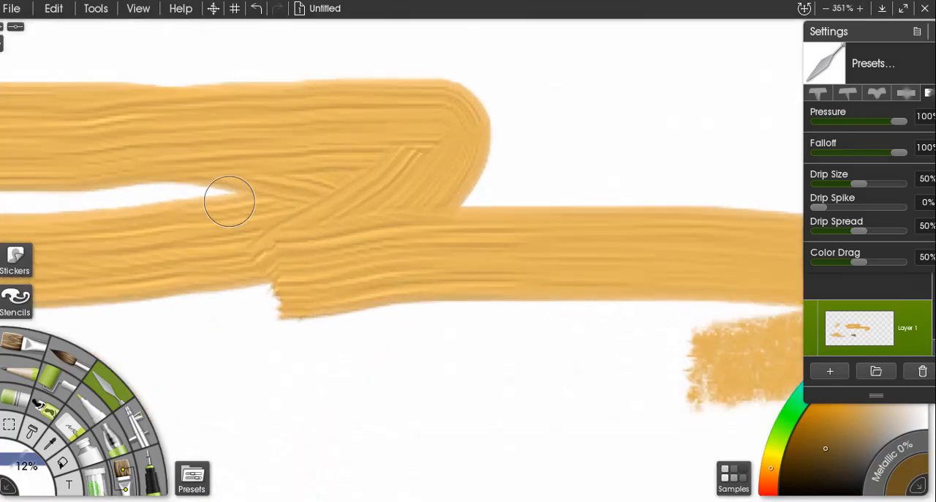
pyautogui.moveTo(230, 201); pyautogui.dragTo(575, 265)
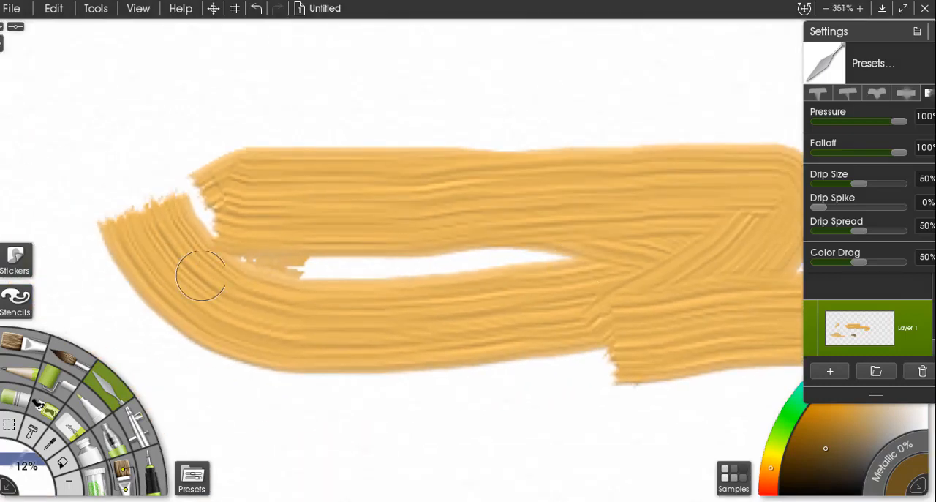
pyautogui.moveTo(231, 261)
pyautogui.mouseDown()
pyautogui.moveTo(214, 221)
pyautogui.moveTo(235, 182)
pyautogui.mouseUp()
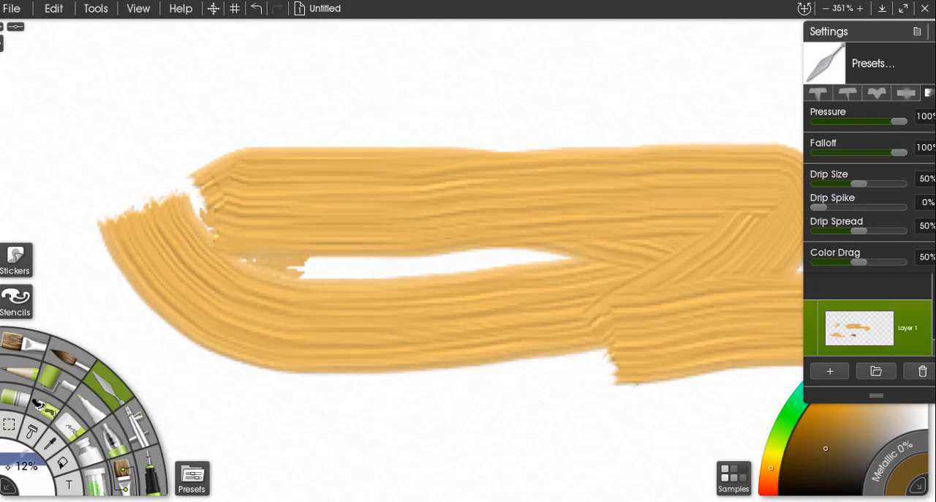
# Enlarge the palette knife and smear the oil stroke's left end and upper edge, working at 41% size.
pyautogui.moveTo(7, 466); pyautogui.dragTo(50, 476)
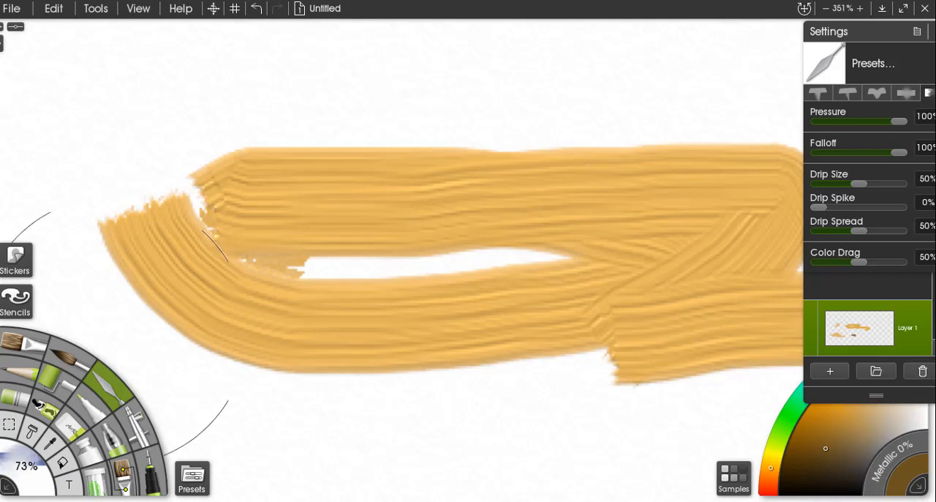
pyautogui.moveTo(230, 251)
pyautogui.mouseDown()
pyautogui.moveTo(215, 224)
pyautogui.moveTo(254, 243)
pyautogui.moveTo(309, 251)
pyautogui.moveTo(311, 265)
pyautogui.moveTo(302, 264)
pyautogui.moveTo(303, 210)
pyautogui.moveTo(335, 132)
pyautogui.moveTo(368, 130)
pyautogui.moveTo(284, 151)
pyautogui.moveTo(294, 157)
pyautogui.moveTo(387, 136)
pyautogui.moveTo(484, 144)
pyautogui.moveTo(486, 115)
pyautogui.moveTo(431, 126)
pyautogui.moveTo(460, 123)
pyautogui.moveTo(315, 102)
pyautogui.moveTo(321, 86)
pyautogui.moveTo(209, 108)
pyautogui.mouseUp()
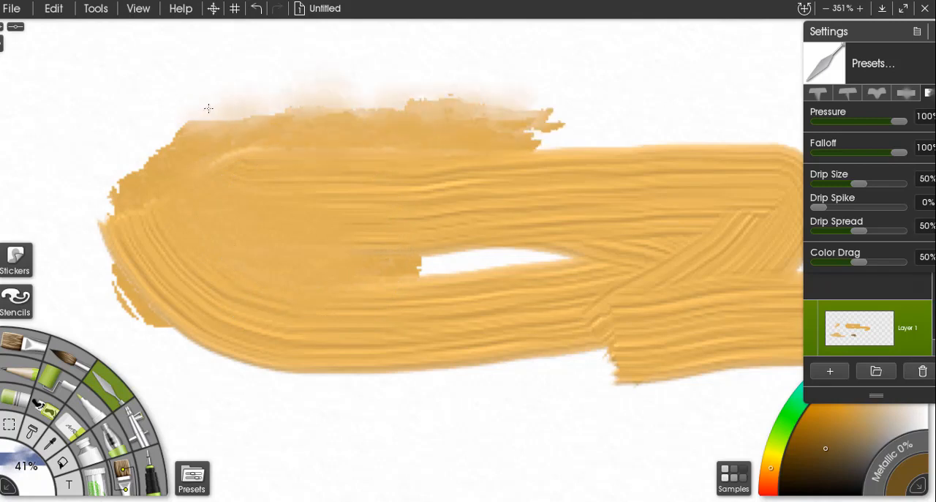
pyautogui.moveTo(129, 148)
pyautogui.mouseDown()
pyautogui.moveTo(115, 186)
pyautogui.moveTo(141, 199)
pyautogui.moveTo(319, 156)
pyautogui.moveTo(527, 125)
pyautogui.moveTo(578, 132)
pyautogui.moveTo(443, 118)
pyautogui.moveTo(307, 121)
pyautogui.mouseUp()
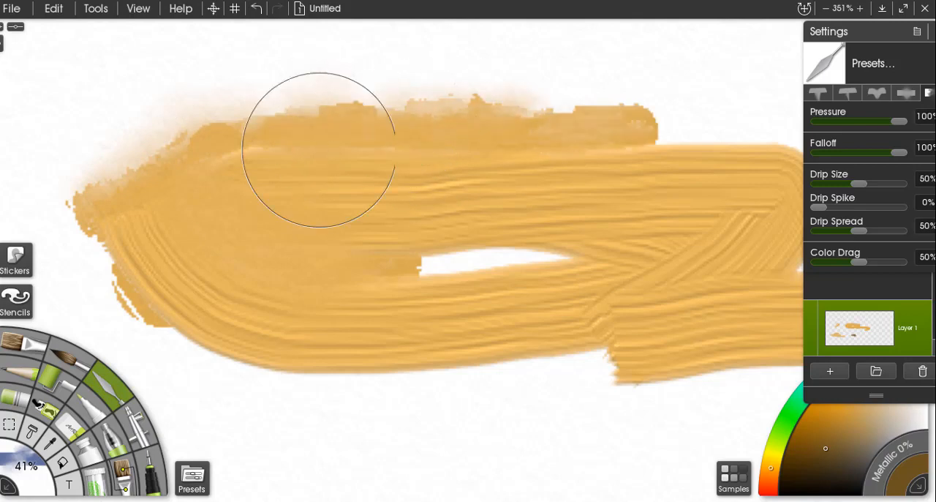
pyautogui.moveTo(364, 118)
pyautogui.mouseDown()
pyautogui.moveTo(358, 96)
pyautogui.moveTo(295, 97)
pyautogui.moveTo(524, 108)
pyautogui.moveTo(560, 96)
pyautogui.moveTo(405, 92)
pyautogui.moveTo(368, 106)
pyautogui.mouseUp()
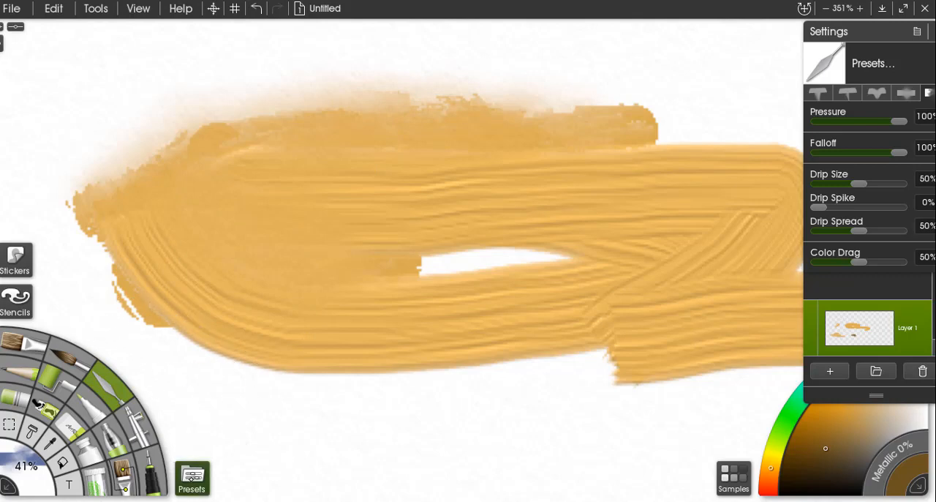
# Examine the available presets for the palette knife, watercolor brush and oil brush.
pyautogui.click(191, 479)
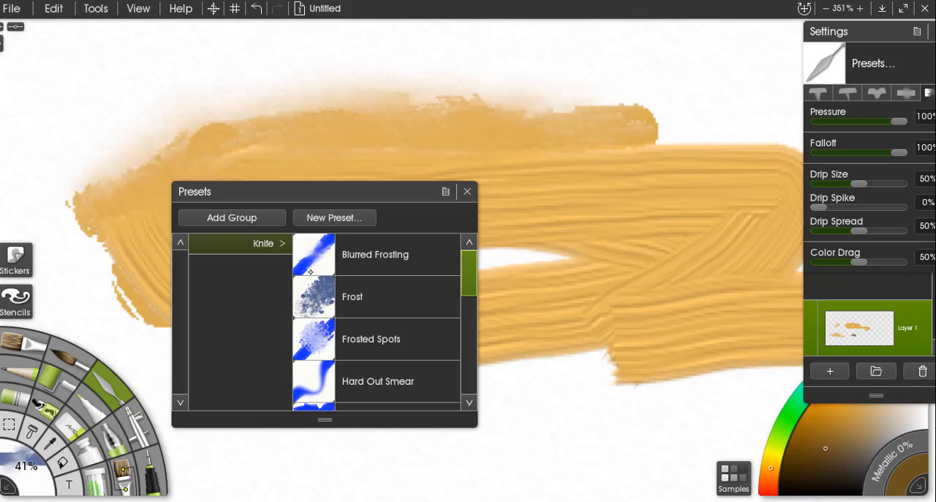
pyautogui.click(71, 358)
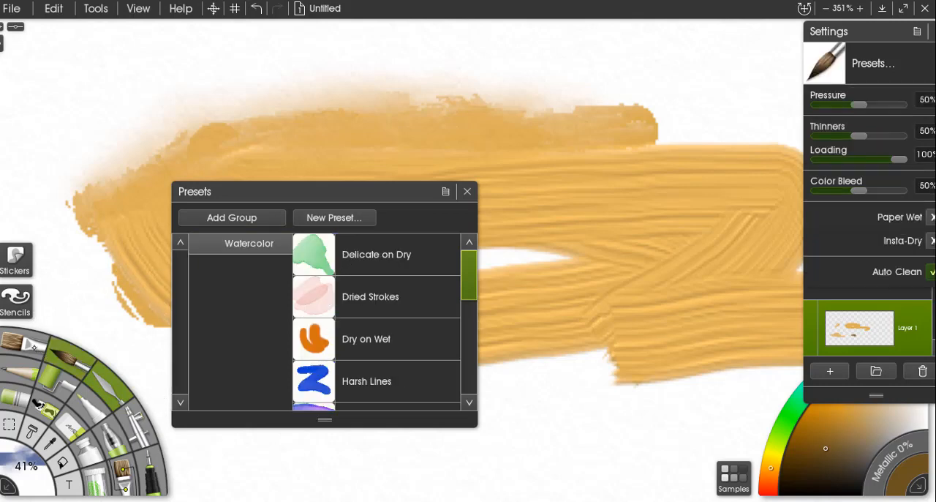
pyautogui.click(27, 344)
pyautogui.click(103, 379)
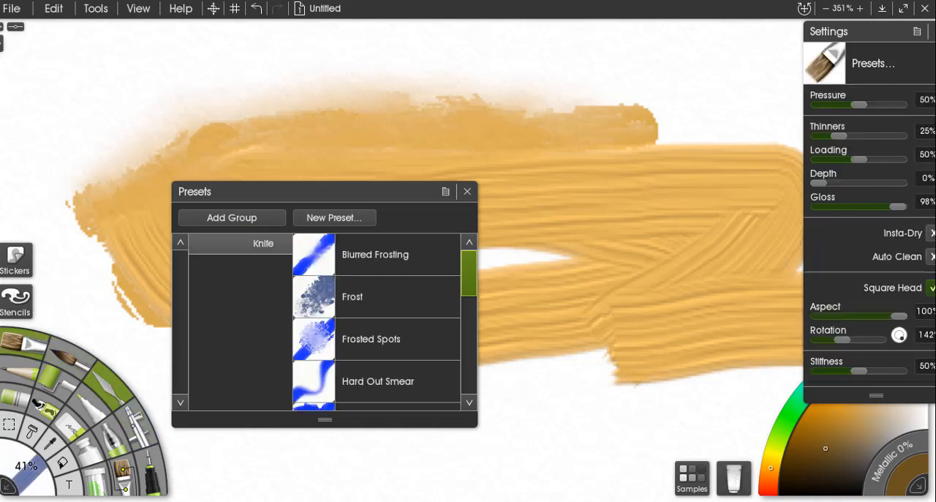
# Switch to the airbrush, close the presets list and spray soft brown strokes above the orange oil stroke.
pyautogui.click(135, 423)
pyautogui.click(469, 192)
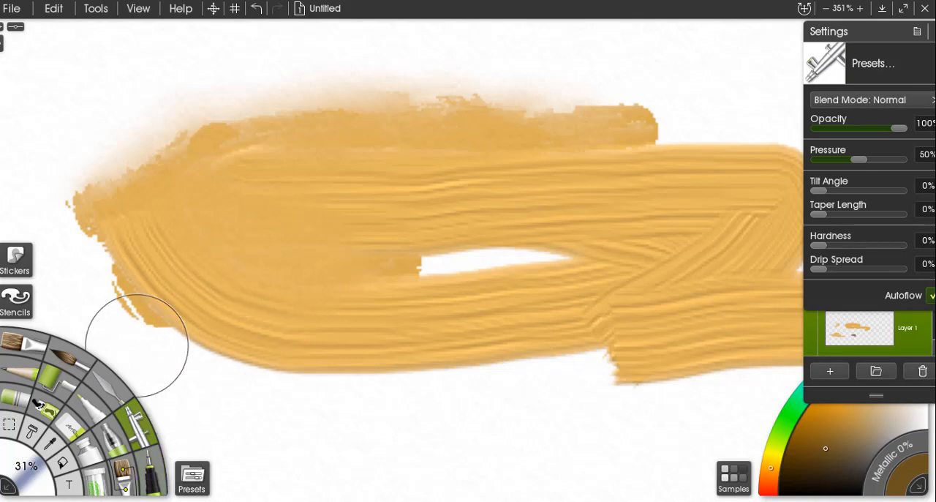
pyautogui.scroll(-6, 137, 346)
pyautogui.scroll(2, 297, 249)
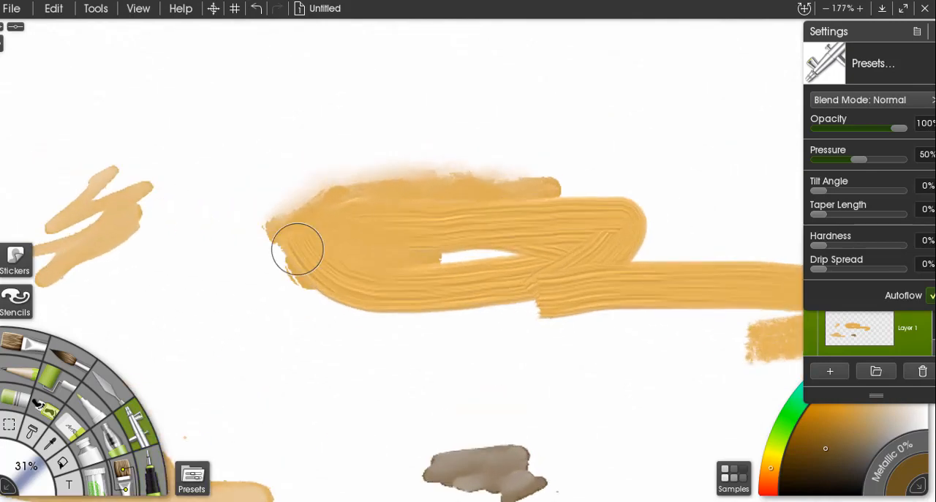
pyautogui.moveTo(261, 165)
pyautogui.mouseDown()
pyautogui.moveTo(292, 154)
pyautogui.moveTo(375, 137)
pyautogui.moveTo(334, 147)
pyautogui.moveTo(358, 134)
pyautogui.mouseUp()
pyautogui.moveTo(311, 114)
pyautogui.mouseDown()
pyautogui.moveTo(255, 125)
pyautogui.moveTo(281, 131)
pyautogui.moveTo(192, 145)
pyautogui.moveTo(241, 155)
pyautogui.mouseUp()
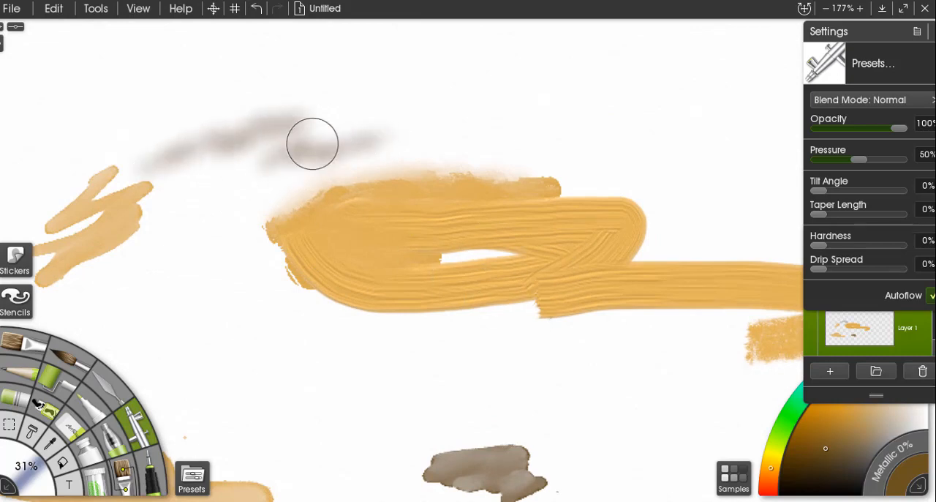
pyautogui.moveTo(311, 143)
pyautogui.mouseDown()
pyautogui.moveTo(392, 124)
pyautogui.moveTo(403, 153)
pyautogui.moveTo(440, 149)
pyautogui.moveTo(325, 175)
pyautogui.mouseUp()
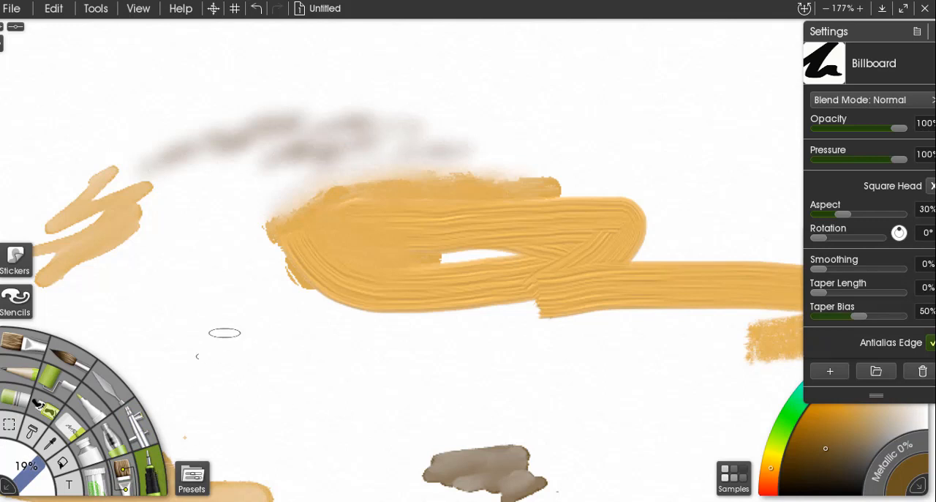
# Draw four solid brown strokes below the orange oil paint using the Ink Pen's Billboard preset at 19% size.
pyautogui.moveTo(249, 287)
pyautogui.mouseDown()
pyautogui.moveTo(223, 295)
pyautogui.moveTo(209, 384)
pyautogui.mouseUp()
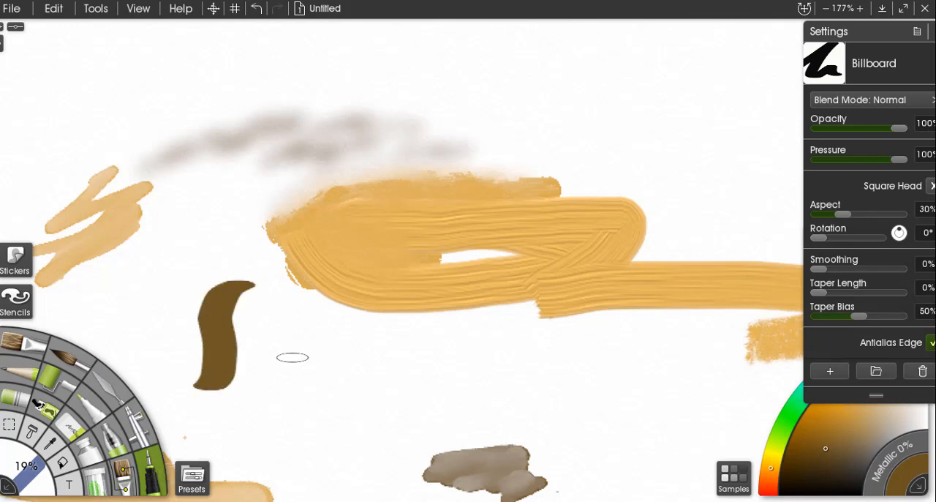
pyautogui.moveTo(299, 357)
pyautogui.mouseDown()
pyautogui.moveTo(250, 359)
pyautogui.moveTo(300, 364)
pyautogui.moveTo(274, 368)
pyautogui.moveTo(272, 395)
pyautogui.moveTo(294, 416)
pyautogui.mouseUp()
pyautogui.moveTo(325, 363); pyautogui.dragTo(330, 391)
pyautogui.moveTo(351, 360); pyautogui.dragTo(395, 369)
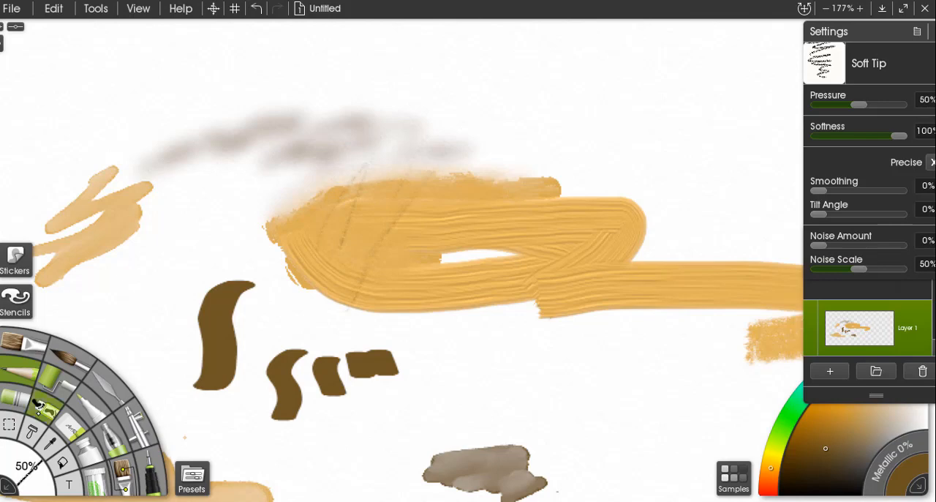
# Cover the orange oil paint with broad brown Paint Roller strokes, reducing the roller's size from the default to 24%.
pyautogui.click(64, 385)
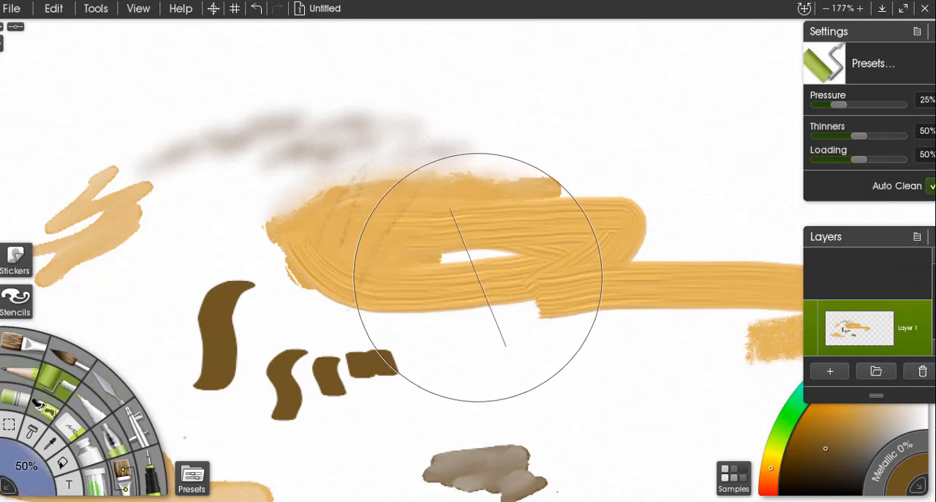
pyautogui.moveTo(515, 261)
pyautogui.mouseDown()
pyautogui.moveTo(259, 246)
pyautogui.moveTo(484, 248)
pyautogui.moveTo(643, 228)
pyautogui.mouseUp()
pyautogui.moveTo(553, 226)
pyautogui.mouseDown()
pyautogui.moveTo(458, 179)
pyautogui.moveTo(488, 201)
pyautogui.moveTo(497, 185)
pyautogui.mouseUp()
pyautogui.moveTo(502, 210)
pyautogui.mouseDown()
pyautogui.moveTo(520, 194)
pyautogui.moveTo(498, 176)
pyautogui.moveTo(354, 197)
pyautogui.mouseUp()
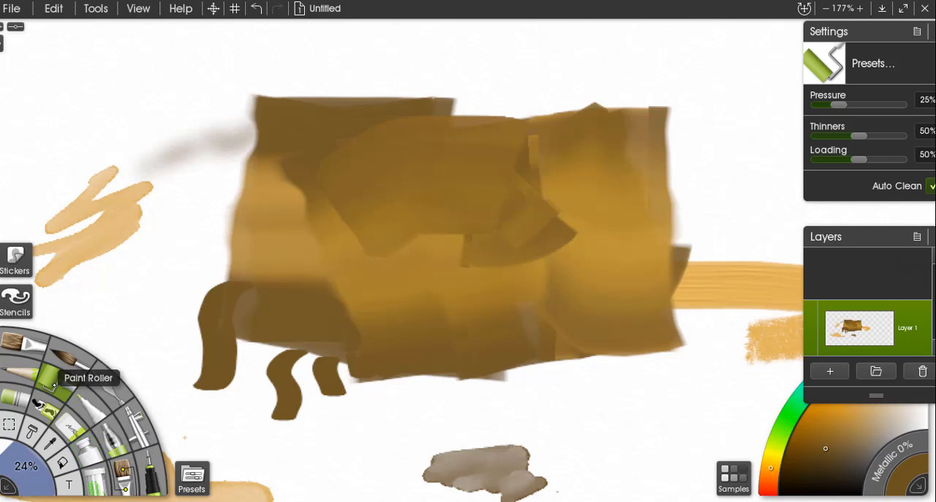
# Draw a short felt pen stroke beside the rolled paint's left edge and a Gloop Pen loop over it at 50% size.
pyautogui.click(86, 407)
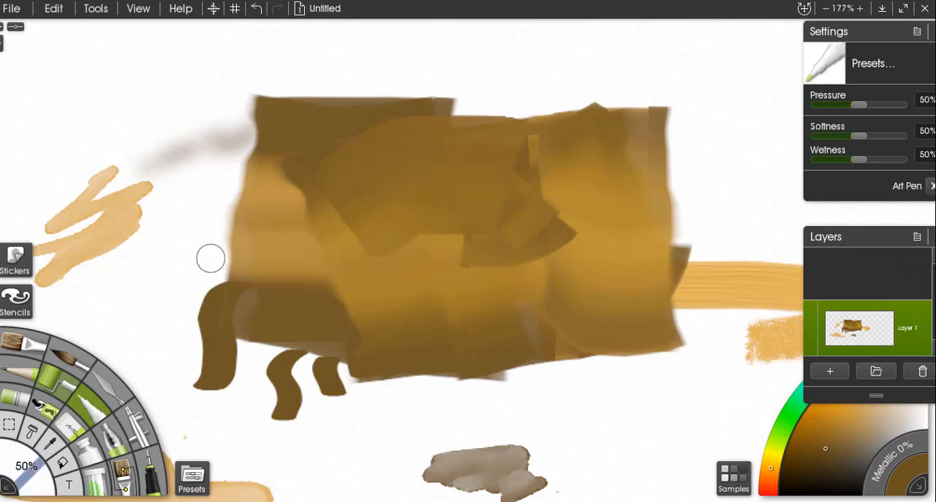
pyautogui.moveTo(214, 237)
pyautogui.mouseDown()
pyautogui.moveTo(211, 263)
pyautogui.moveTo(186, 303)
pyautogui.mouseUp()
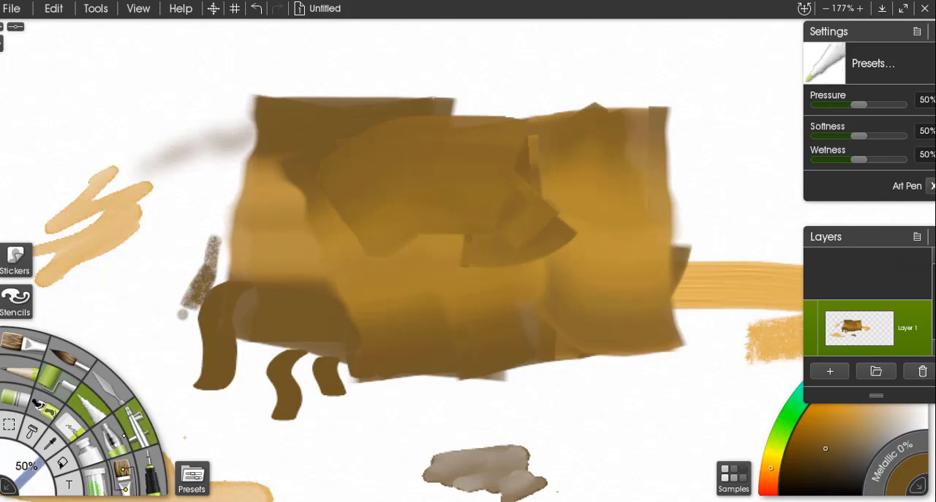
pyautogui.click(115, 442)
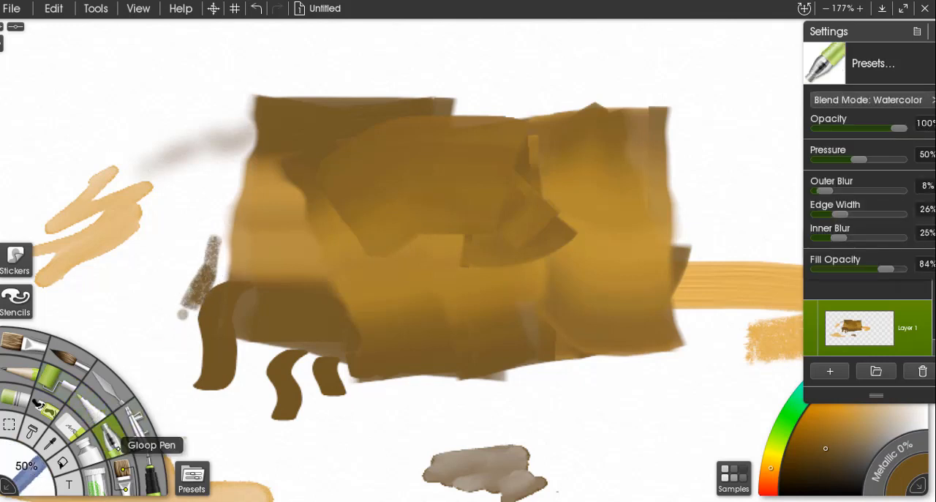
pyautogui.moveTo(183, 284)
pyautogui.mouseDown()
pyautogui.moveTo(203, 267)
pyautogui.moveTo(182, 276)
pyautogui.moveTo(183, 267)
pyautogui.moveTo(257, 285)
pyautogui.moveTo(253, 316)
pyautogui.mouseUp()
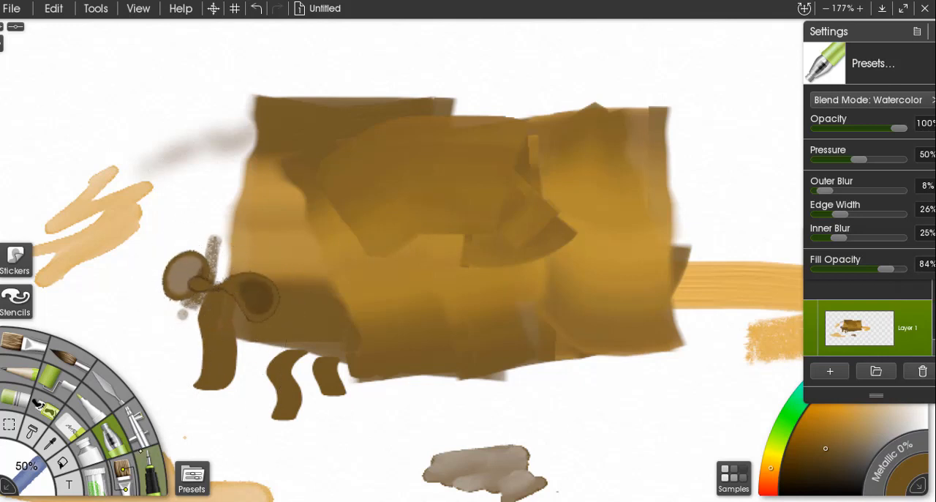
# Paint textured bristle strokes over the rolled paint's upper-right edge using the Custom Brush at 80% opacity.
pyautogui.scroll(-5, 328, 192)
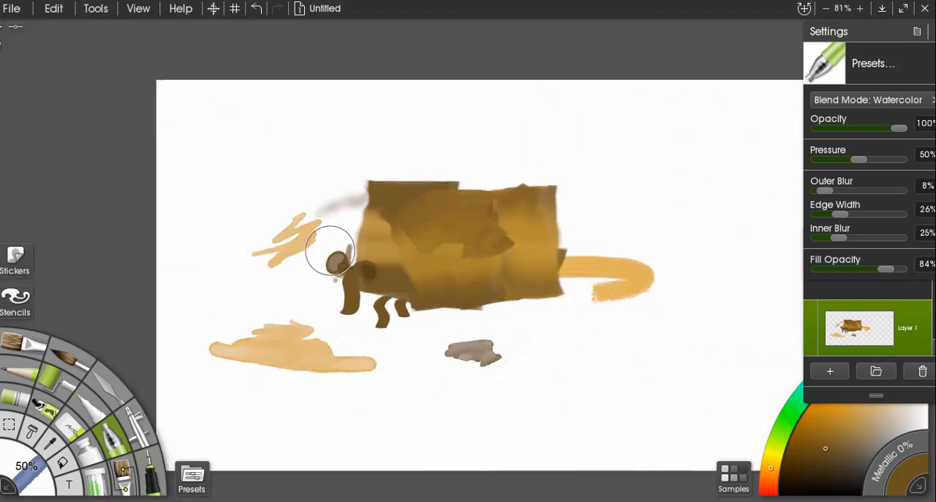
pyautogui.scroll(4, 328, 192)
pyautogui.scroll(3, 401, 277)
pyautogui.scroll(-6, 406, 292)
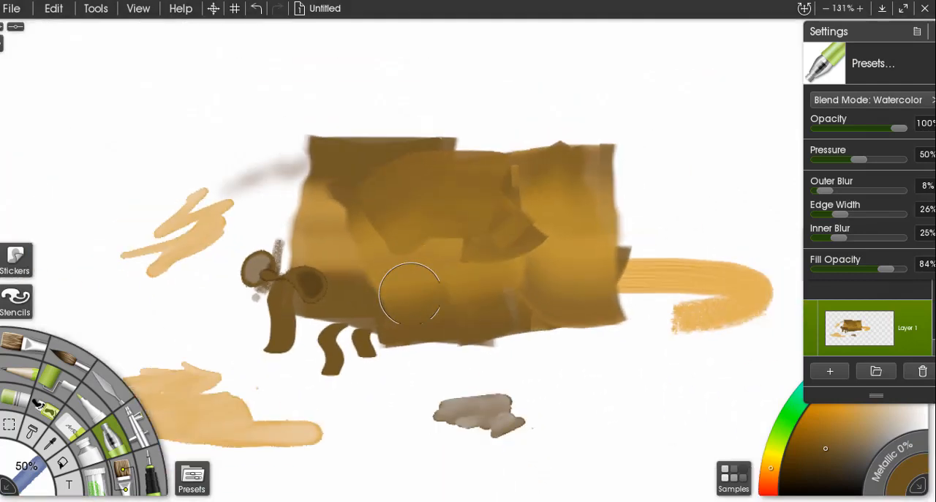
pyautogui.scroll(4, 434, 326)
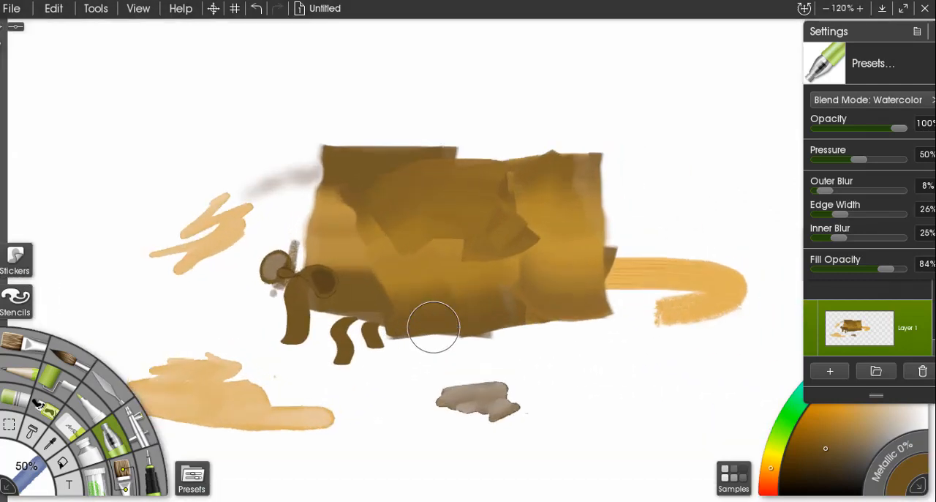
pyautogui.scroll(-2, 434, 327)
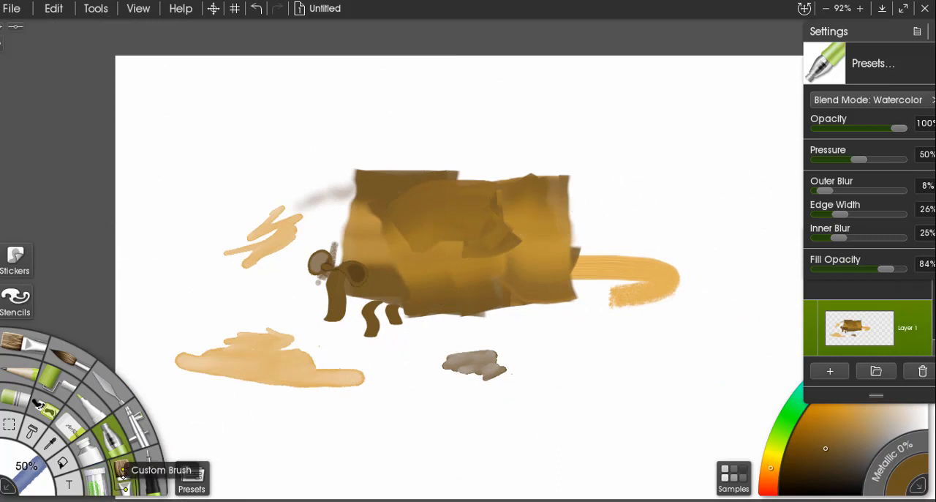
pyautogui.click(123, 470)
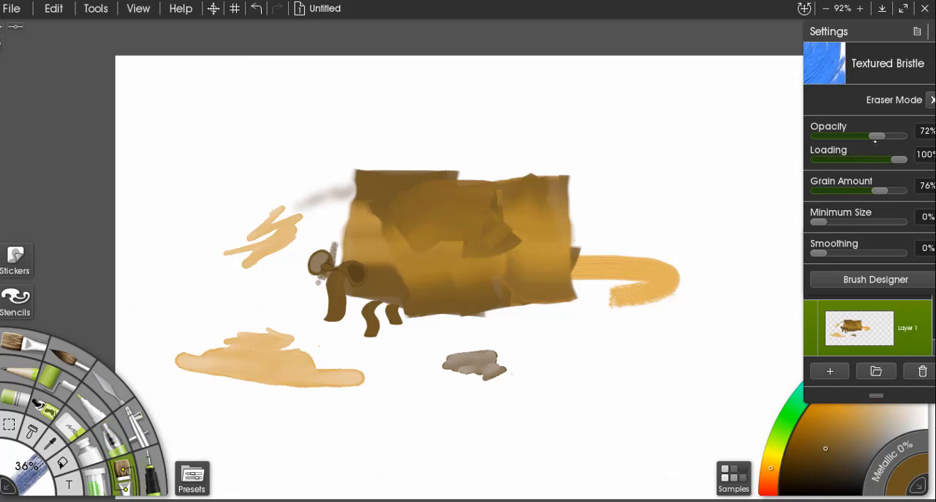
pyautogui.moveTo(877, 137)
pyautogui.mouseDown()
pyautogui.moveTo(846, 136)
pyautogui.moveTo(884, 144)
pyautogui.mouseUp()
pyautogui.moveTo(514, 201)
pyautogui.mouseDown()
pyautogui.moveTo(556, 173)
pyautogui.moveTo(480, 177)
pyautogui.moveTo(548, 176)
pyautogui.mouseUp()
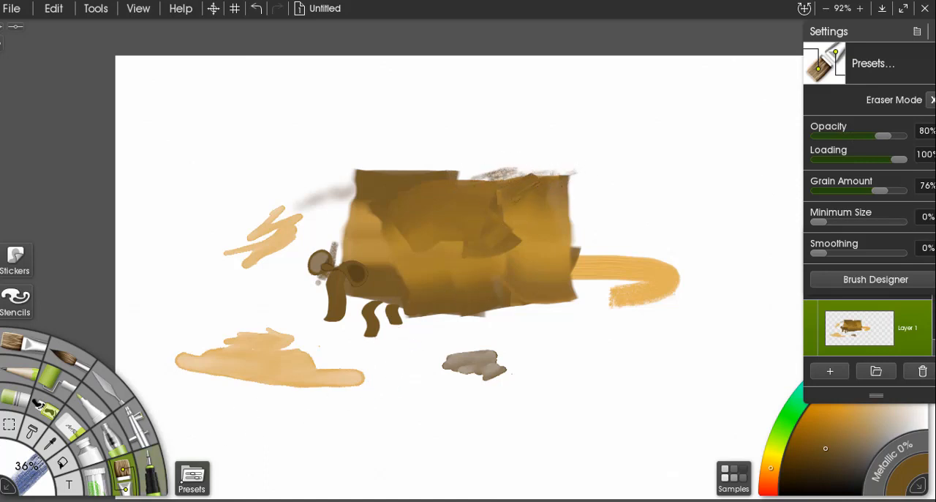
# Draw cross-hatched strokes around the right side and above the rolled paint using the Textured preset Hatching With Depth.
pyautogui.click(192, 479)
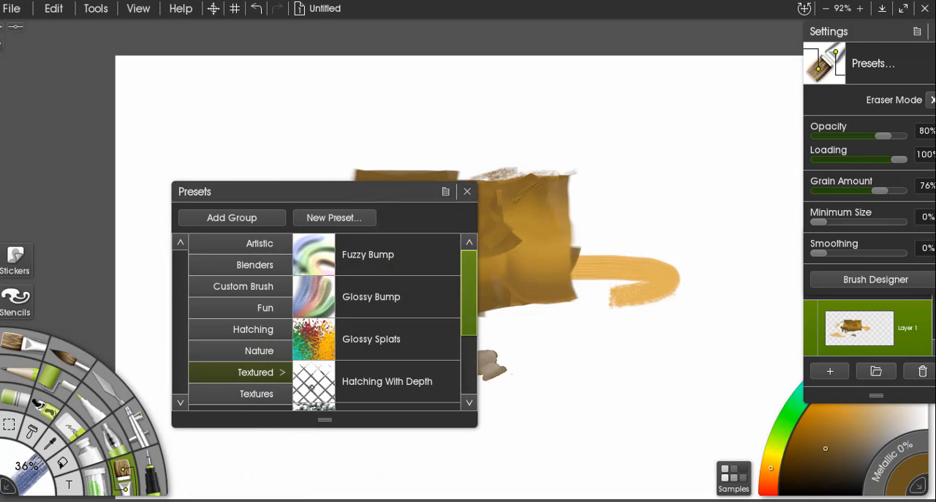
pyautogui.click(312, 387)
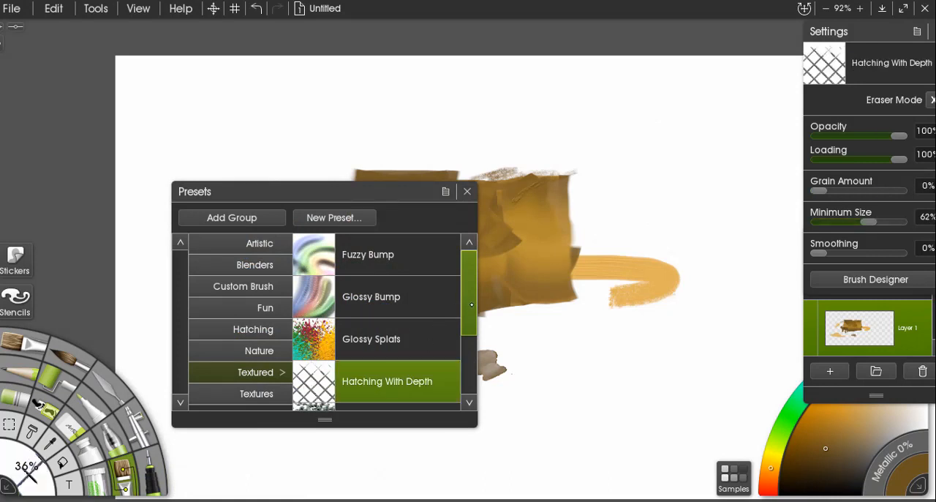
pyautogui.scroll(-2, 471, 304)
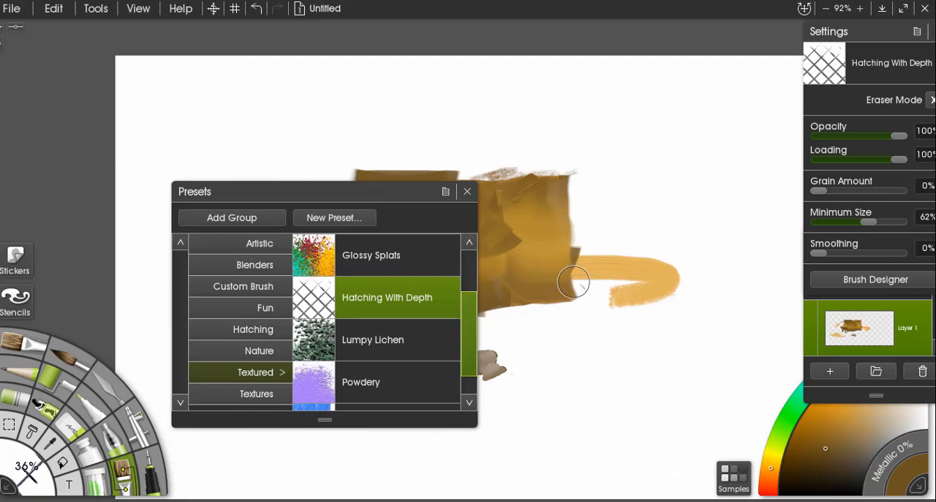
pyautogui.moveTo(573, 282)
pyautogui.mouseDown()
pyautogui.moveTo(621, 312)
pyautogui.moveTo(600, 279)
pyautogui.mouseUp()
pyautogui.moveTo(567, 377)
pyautogui.mouseDown()
pyautogui.moveTo(545, 397)
pyautogui.moveTo(628, 345)
pyautogui.moveTo(672, 305)
pyautogui.moveTo(678, 275)
pyautogui.moveTo(624, 249)
pyautogui.moveTo(506, 131)
pyautogui.moveTo(473, 124)
pyautogui.moveTo(379, 141)
pyautogui.moveTo(334, 133)
pyautogui.mouseUp()
pyautogui.moveTo(343, 196); pyautogui.dragTo(209, 226)
pyautogui.moveTo(313, 140)
pyautogui.mouseDown()
pyautogui.moveTo(266, 163)
pyautogui.moveTo(263, 142)
pyautogui.moveTo(418, 110)
pyautogui.moveTo(621, 187)
pyautogui.mouseUp()
# Paint sample strokes along the hatching above the rolled paint with the Glossy Splats and Lumpy Lichen presets.
pyautogui.click(219, 285)
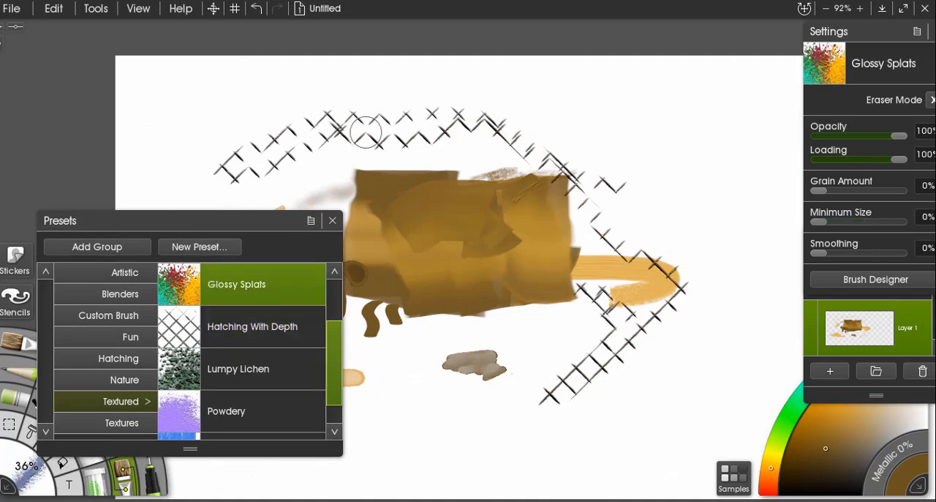
pyautogui.moveTo(475, 119)
pyautogui.mouseDown()
pyautogui.moveTo(406, 108)
pyautogui.moveTo(490, 122)
pyautogui.moveTo(536, 141)
pyautogui.moveTo(594, 203)
pyautogui.moveTo(583, 198)
pyautogui.moveTo(574, 137)
pyautogui.moveTo(521, 133)
pyautogui.mouseUp()
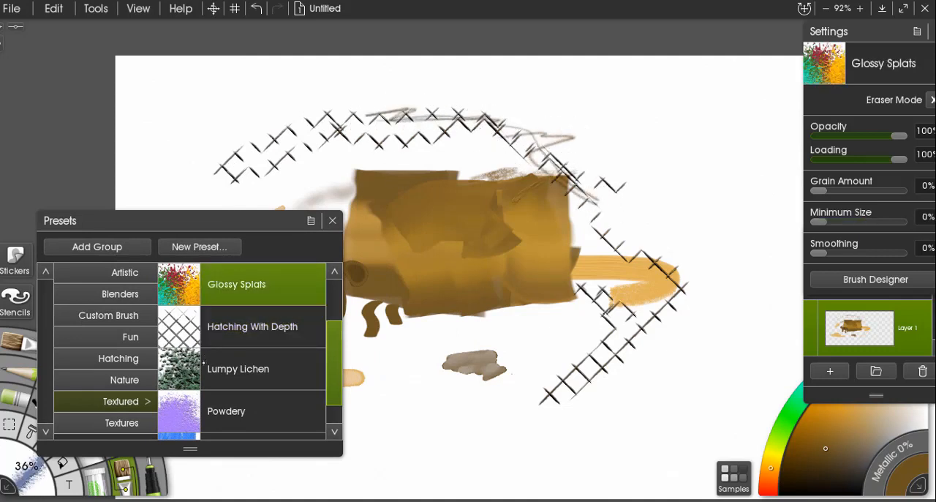
pyautogui.click(238, 368)
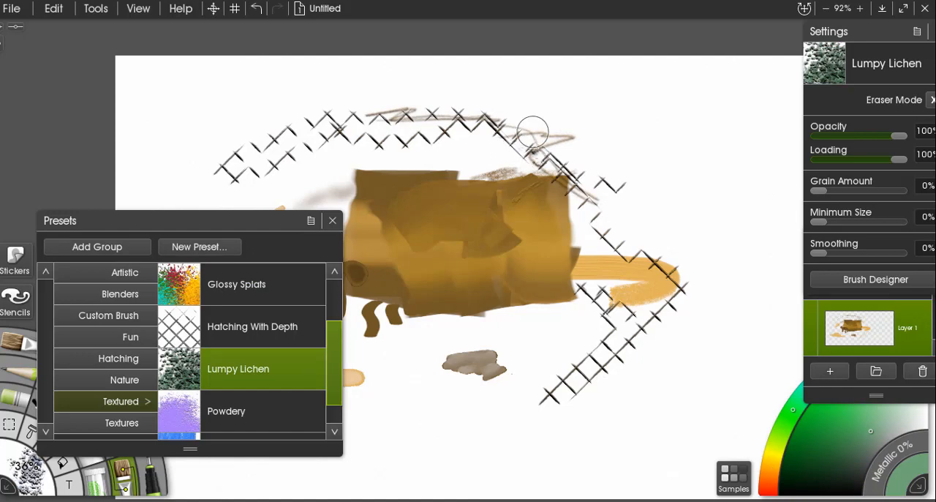
pyautogui.scroll(2, 535, 142)
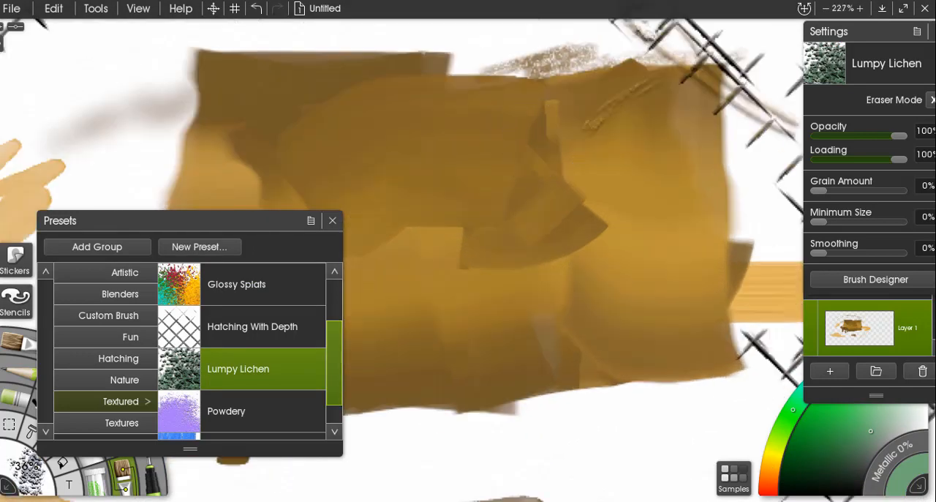
pyautogui.moveTo(543, 135); pyautogui.dragTo(422, 297)
pyautogui.moveTo(418, 100)
pyautogui.mouseDown()
pyautogui.moveTo(469, 161)
pyautogui.moveTo(556, 180)
pyautogui.moveTo(471, 162)
pyautogui.moveTo(483, 162)
pyautogui.moveTo(433, 205)
pyautogui.moveTo(368, 155)
pyautogui.moveTo(247, 158)
pyautogui.moveTo(318, 125)
pyautogui.mouseUp()
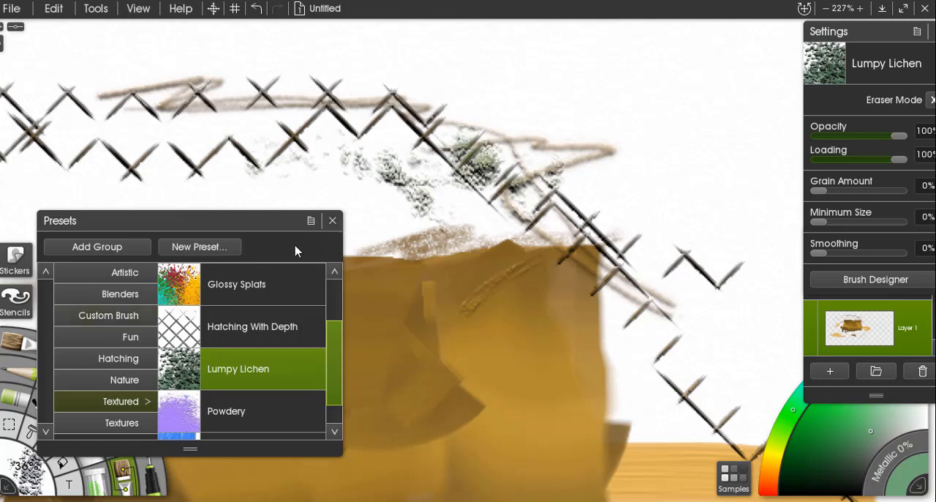
# Switch to the Glitter tool and examine its available presets.
pyautogui.click(332, 221)
pyautogui.click(108, 479)
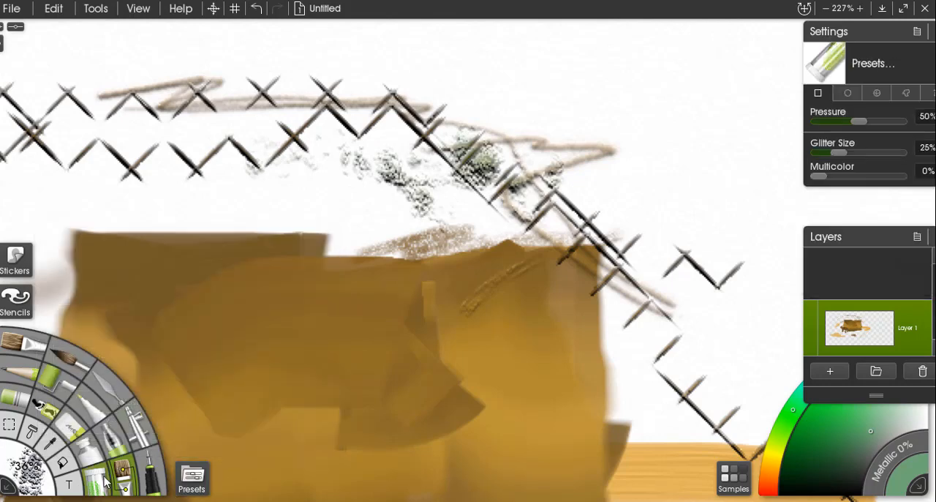
pyautogui.click(192, 479)
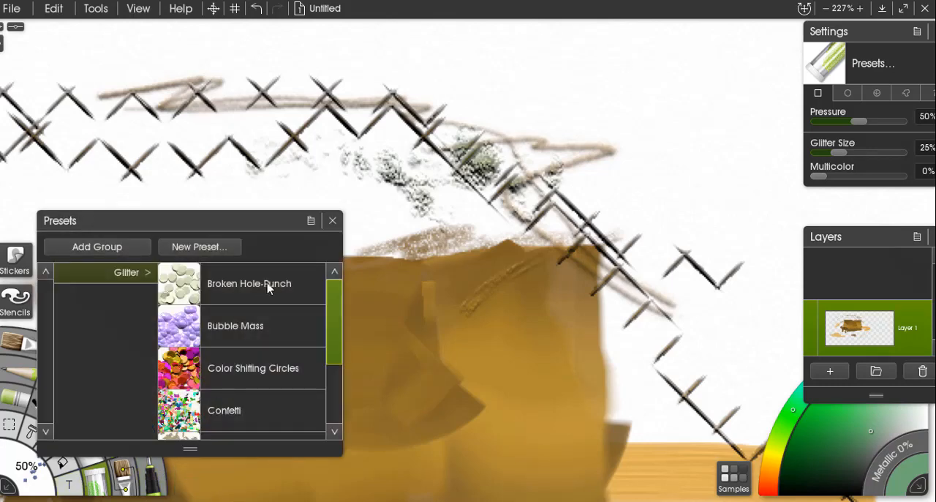
pyautogui.moveTo(337, 306); pyautogui.dragTo(341, 388)
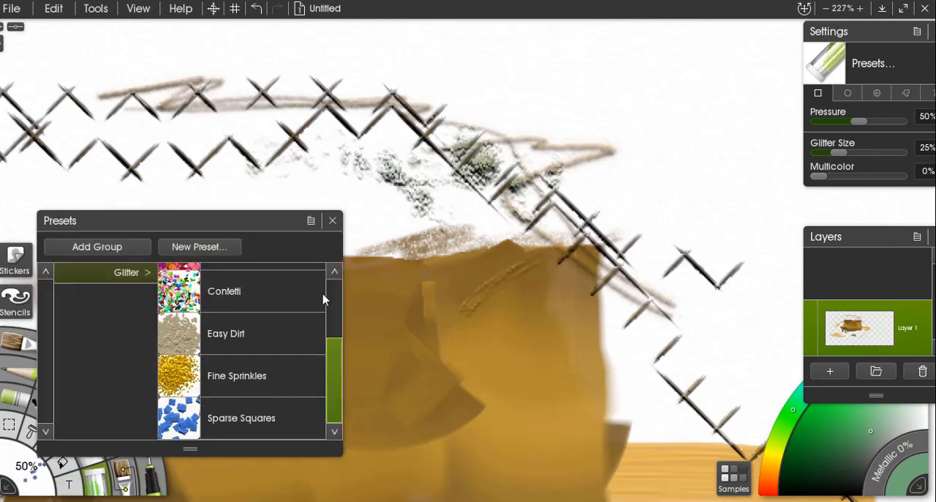
pyautogui.click(333, 223)
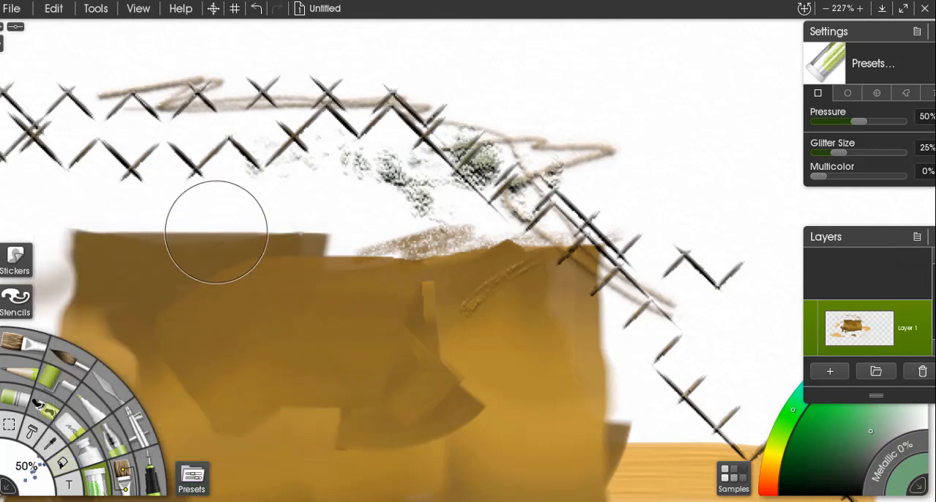
# Switch to the Eraser and clear all content from Layer 1.
pyautogui.scroll(-3, 313, 210)
pyautogui.scroll(-3, 313, 211)
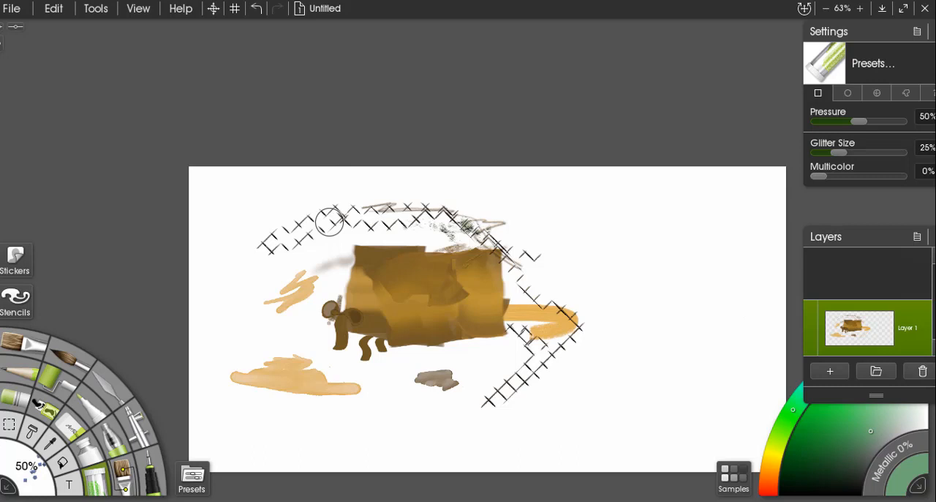
pyautogui.click(73, 430)
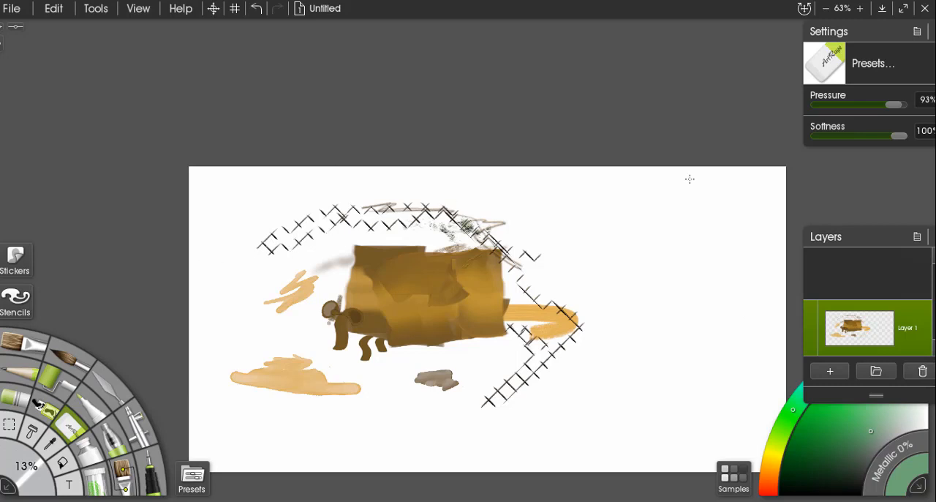
pyautogui.moveTo(916, 348)
pyautogui.rightClick(916, 344)
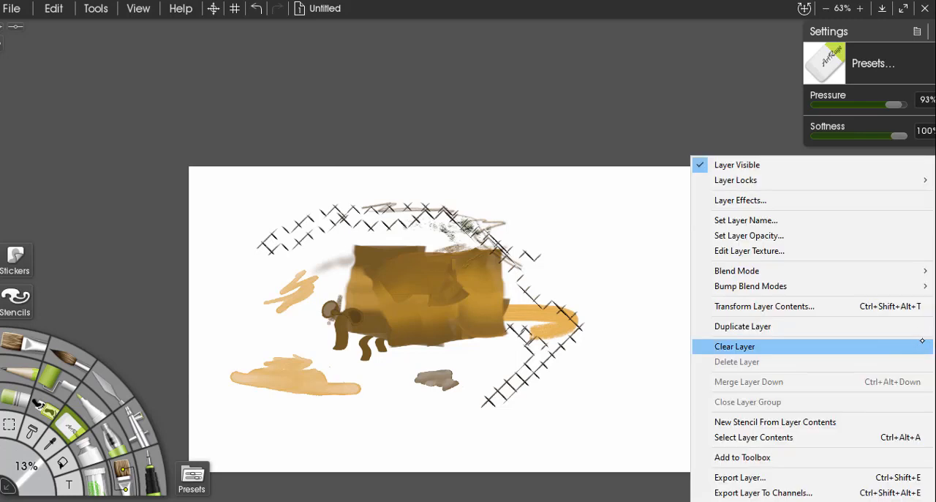
pyautogui.click(771, 346)
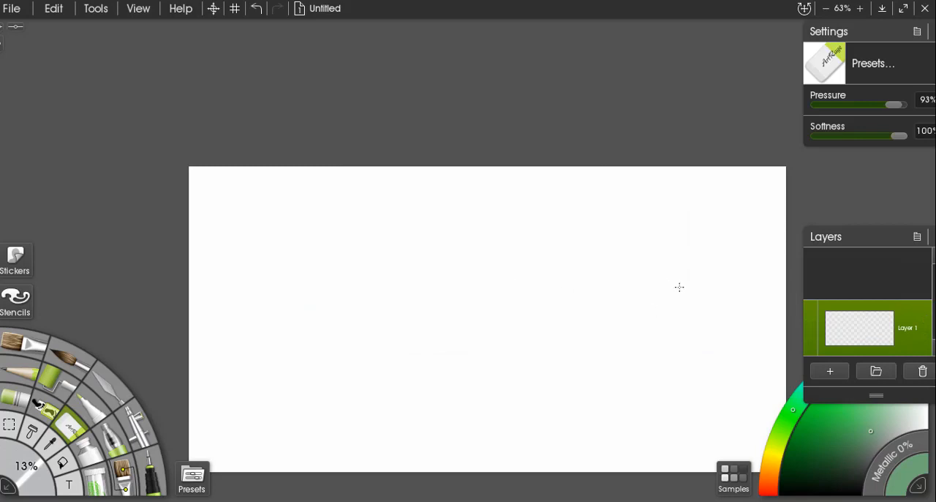
# Add a new layer above Layer 1 and switch to the oil brush.
pyautogui.moveTo(846, 331)
pyautogui.click(830, 371)
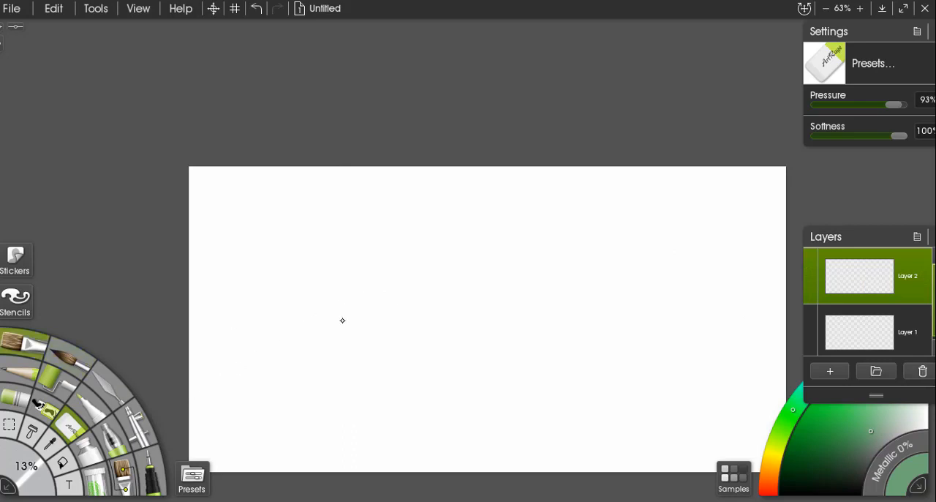
pyautogui.click(22, 341)
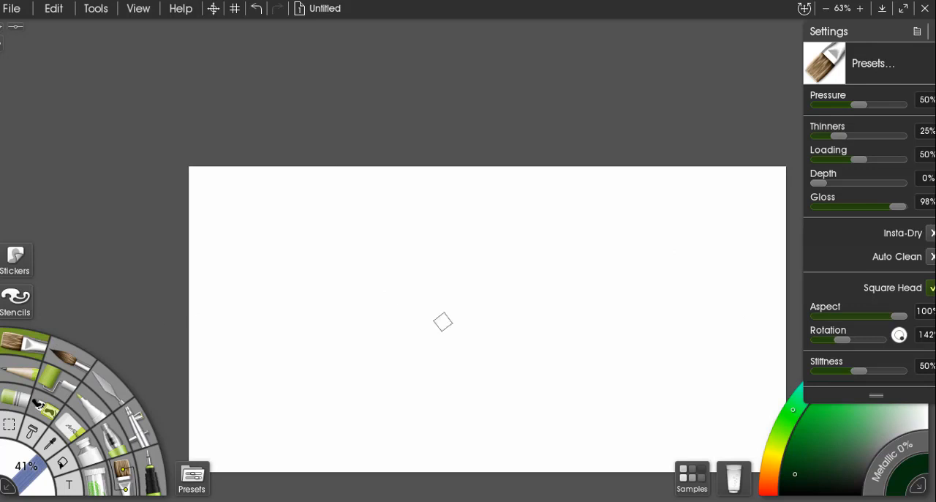
# Rearrange the workspace so the Layers panel sits above the Stickers pod and the Settings panel is fully in view.
pyautogui.moveTo(876, 36); pyautogui.dragTo(732, 30)
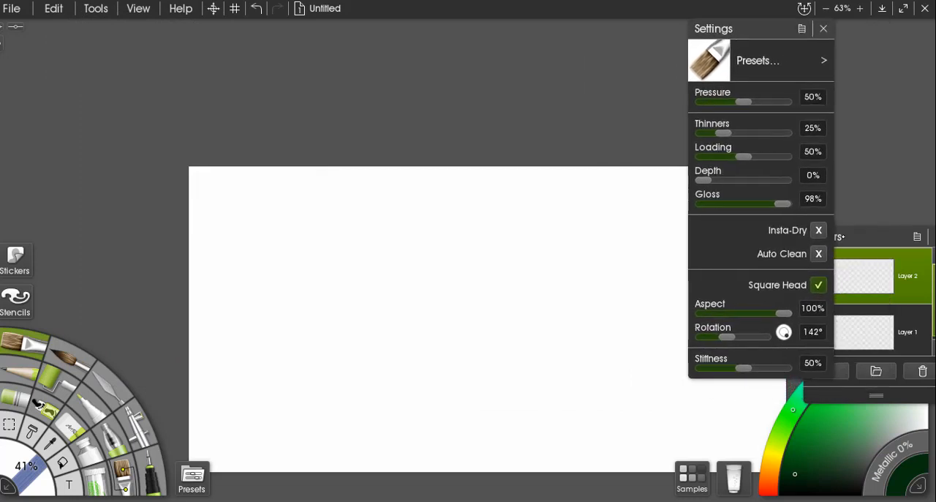
pyautogui.moveTo(886, 238); pyautogui.dragTo(97, 49)
pyautogui.moveTo(776, 37)
pyautogui.mouseDown()
pyautogui.moveTo(851, 44)
pyautogui.moveTo(818, 41)
pyautogui.moveTo(832, 47)
pyautogui.mouseUp()
# Paint dark green strokes on Layer 2, and beside them dark green and dark brown strokes on Layer 1.
pyautogui.moveTo(268, 212); pyautogui.dragTo(267, 250)
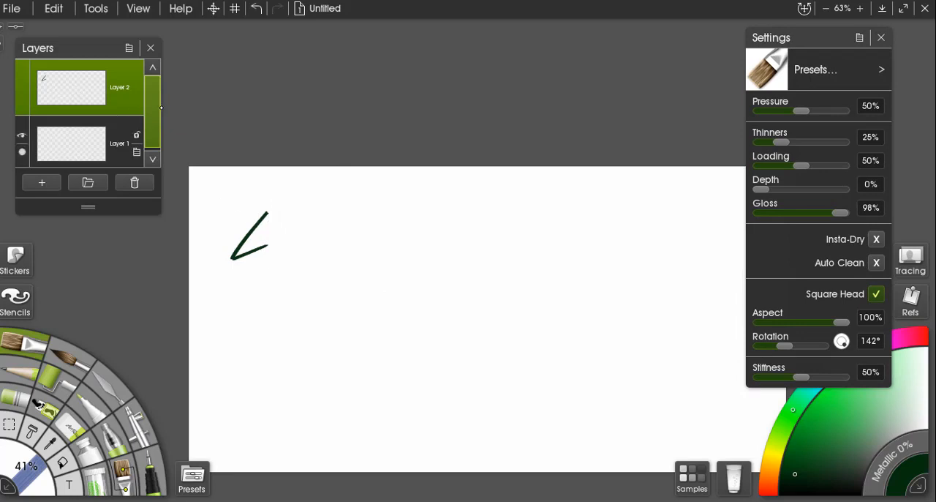
pyautogui.moveTo(272, 234)
pyautogui.mouseDown()
pyautogui.moveTo(244, 283)
pyautogui.moveTo(245, 269)
pyautogui.moveTo(283, 260)
pyautogui.moveTo(274, 284)
pyautogui.moveTo(303, 272)
pyautogui.moveTo(303, 296)
pyautogui.mouseUp()
pyautogui.click(126, 136)
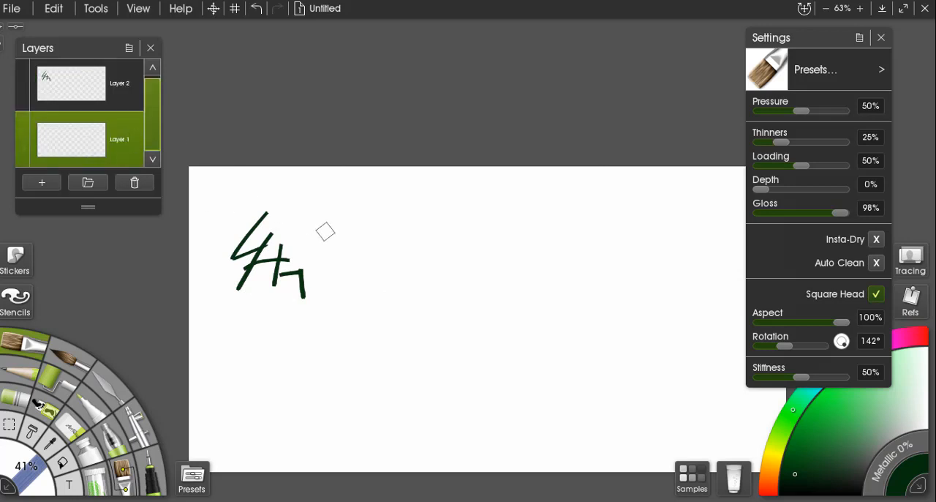
pyautogui.moveTo(370, 249)
pyautogui.mouseDown()
pyautogui.moveTo(335, 289)
pyautogui.moveTo(361, 269)
pyautogui.moveTo(366, 287)
pyautogui.moveTo(397, 284)
pyautogui.mouseUp()
pyautogui.click(769, 476)
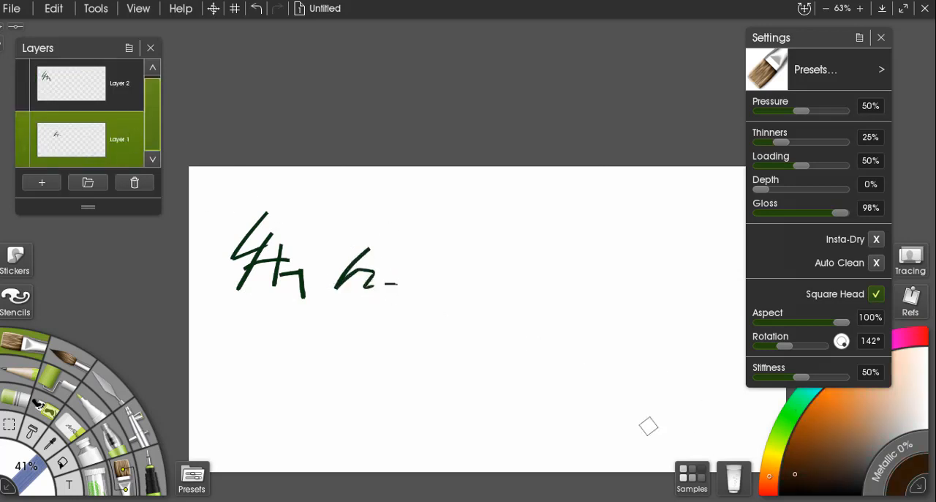
pyautogui.moveTo(369, 248)
pyautogui.mouseDown()
pyautogui.moveTo(335, 279)
pyautogui.moveTo(366, 272)
pyautogui.moveTo(397, 288)
pyautogui.mouseUp()
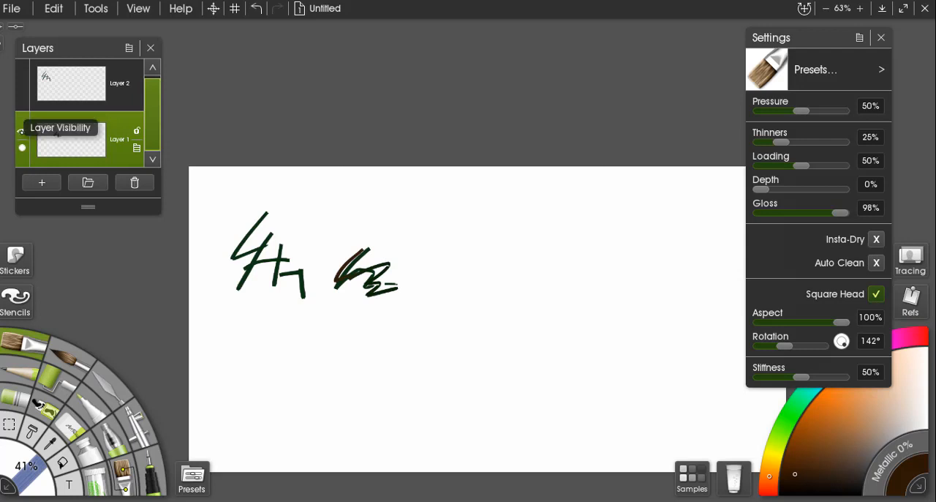
# Toggle Layer 1's visibility off and on, then leave the layer hidden.
pyautogui.click(22, 132)
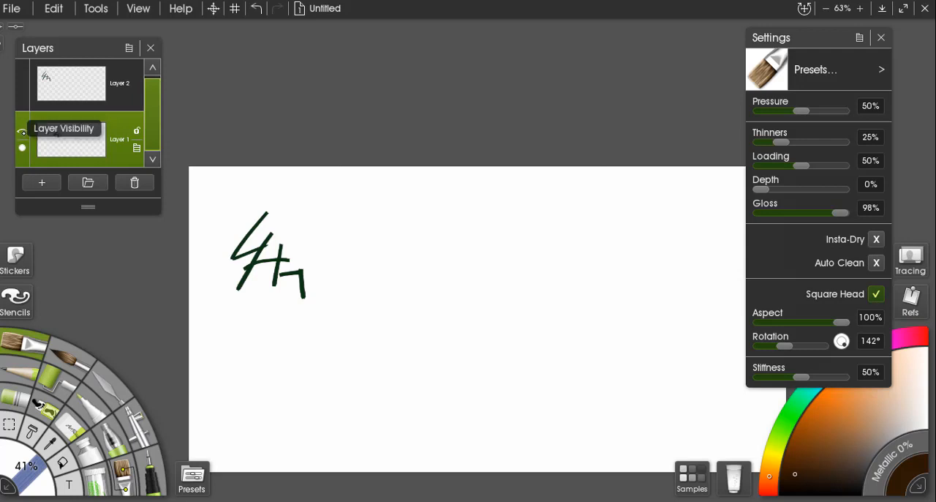
pyautogui.click(21, 131)
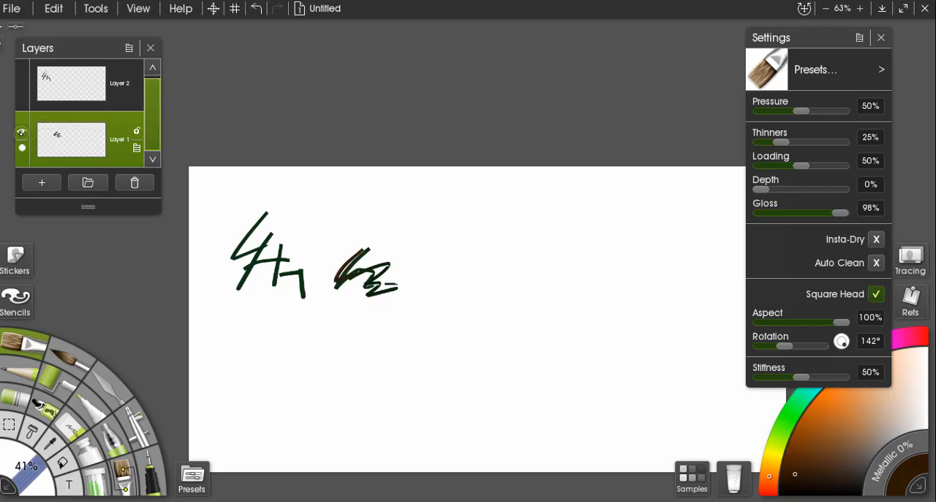
pyautogui.click(22, 132)
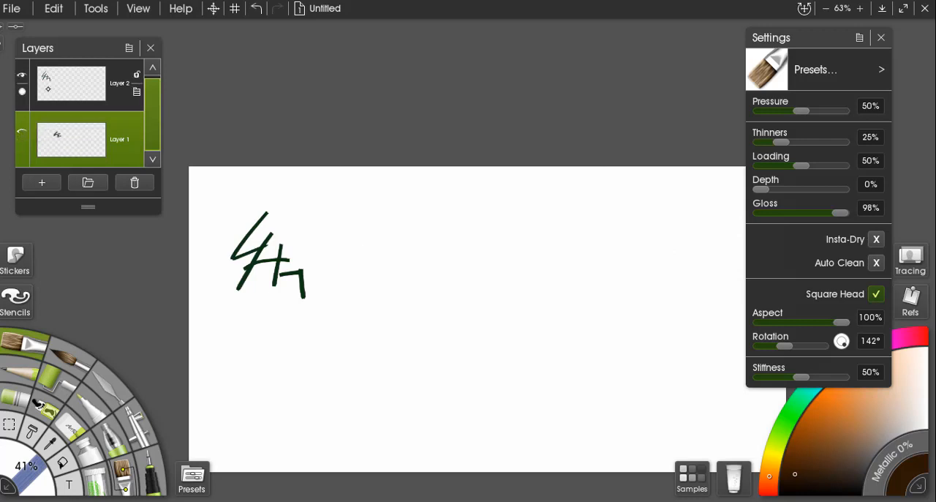
# Paint a short dark green wavy stroke beside the existing strokes on Layer 2 and make Layer 1 visible again.
pyautogui.click(71, 83)
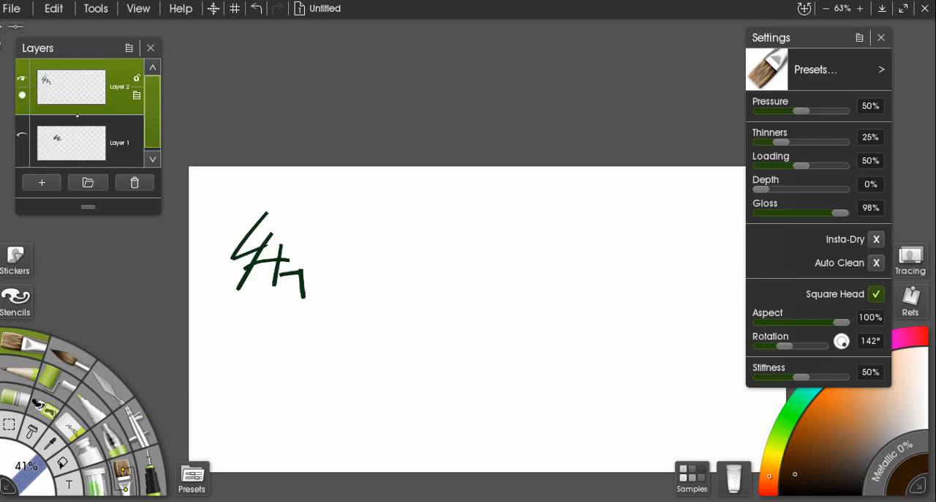
pyautogui.moveTo(307, 276); pyautogui.dragTo(338, 282)
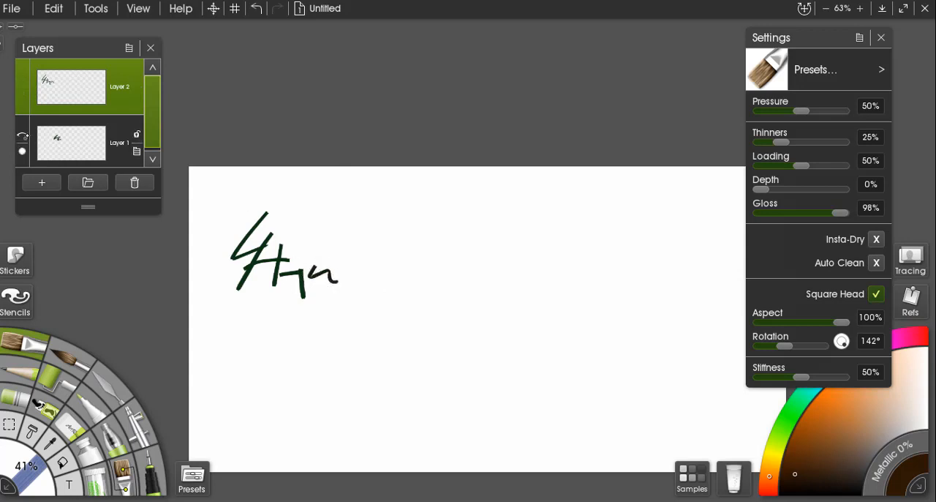
pyautogui.click(22, 134)
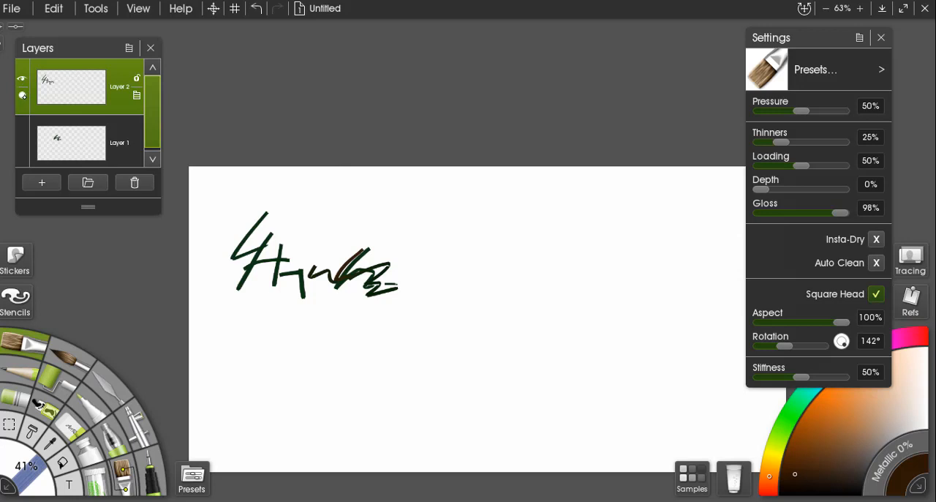
# Set Layer 2's opacity to 75%.
pyautogui.click(22, 95)
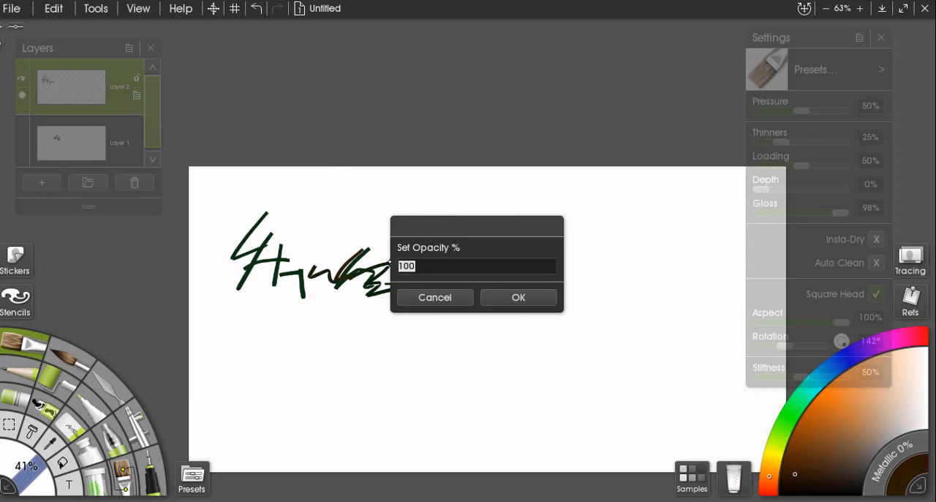
pyautogui.write('75')
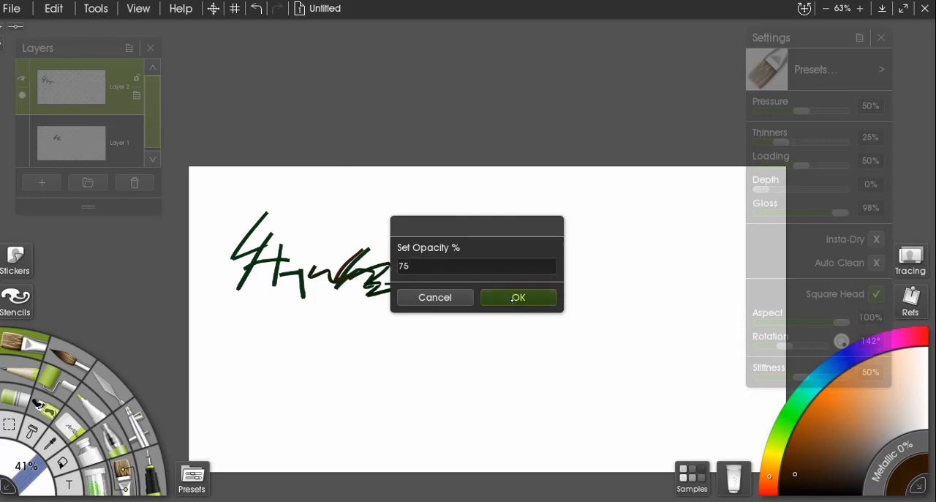
pyautogui.click(513, 299)
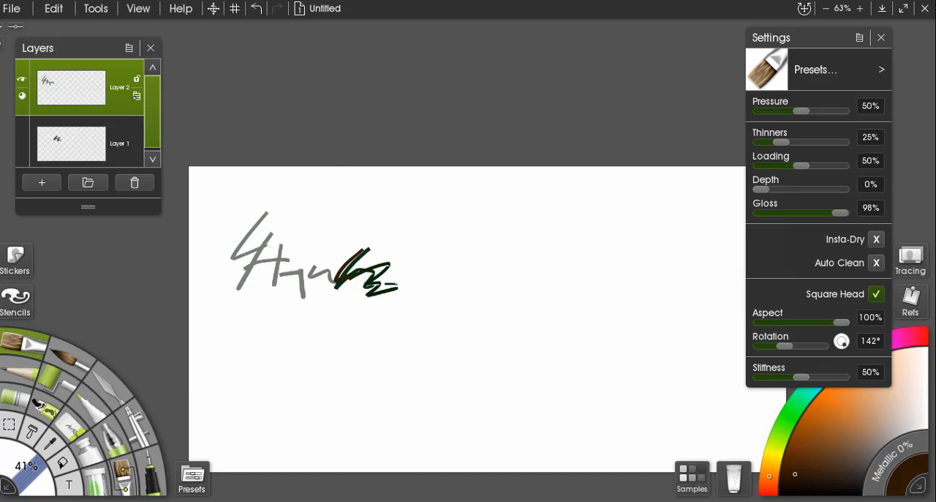
# Look over the blend modes and bump blend modes available for Layer 2 without changing them.
pyautogui.click(136, 96)
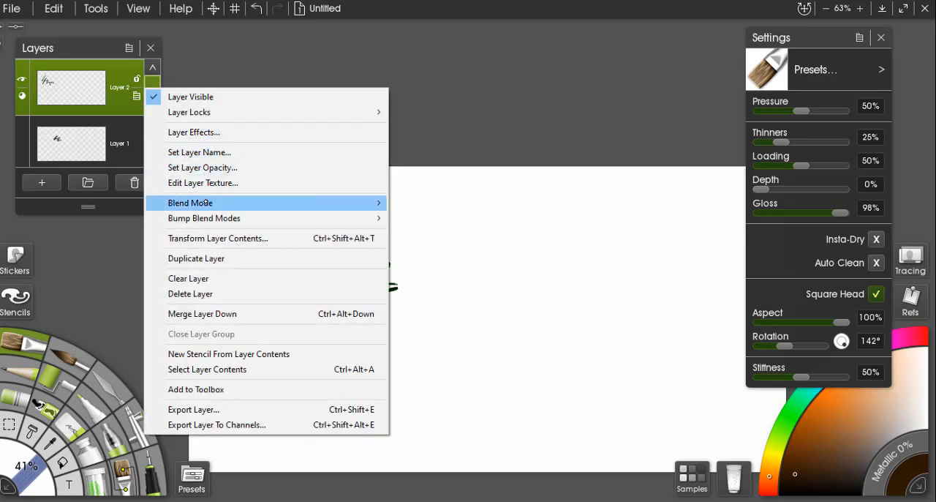
pyautogui.moveTo(207, 203)
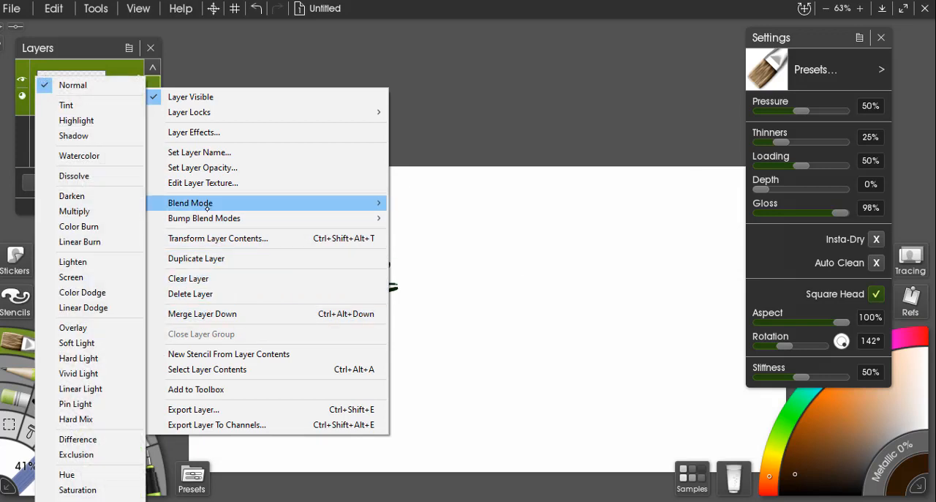
pyautogui.moveTo(203, 218)
pyautogui.click(472, 253)
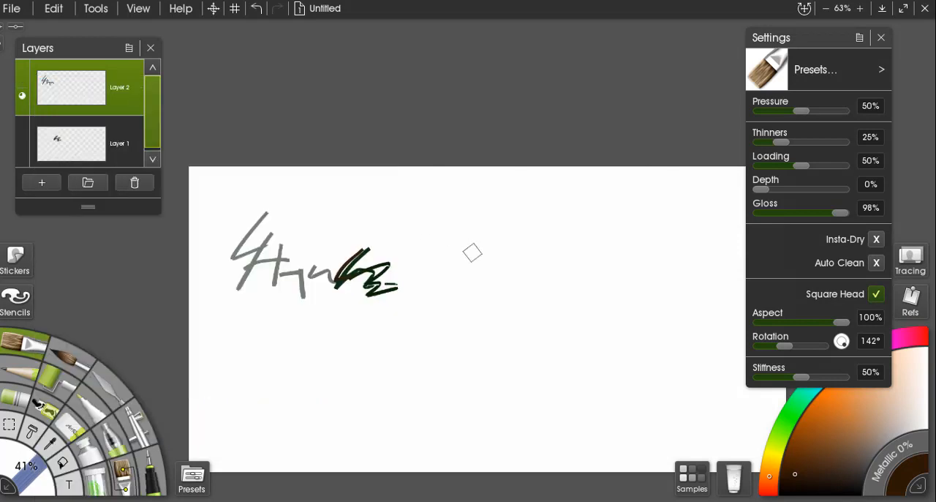
# Start a new painting and set its screen size to 800 by 800 px.
pyautogui.click(317, 10)
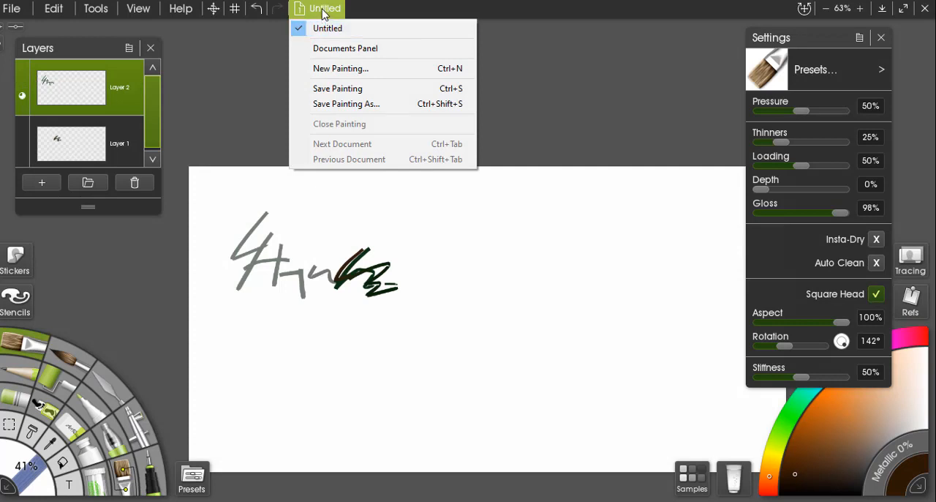
pyautogui.click(322, 9)
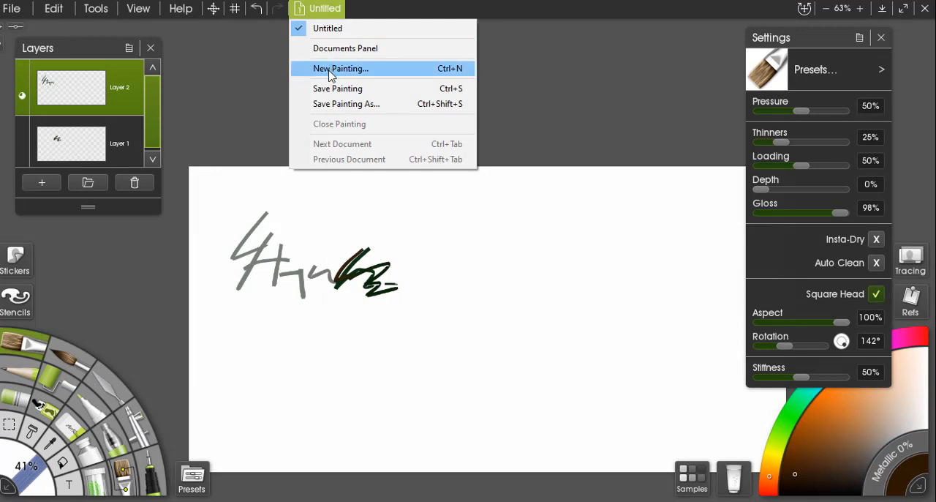
pyautogui.click(331, 69)
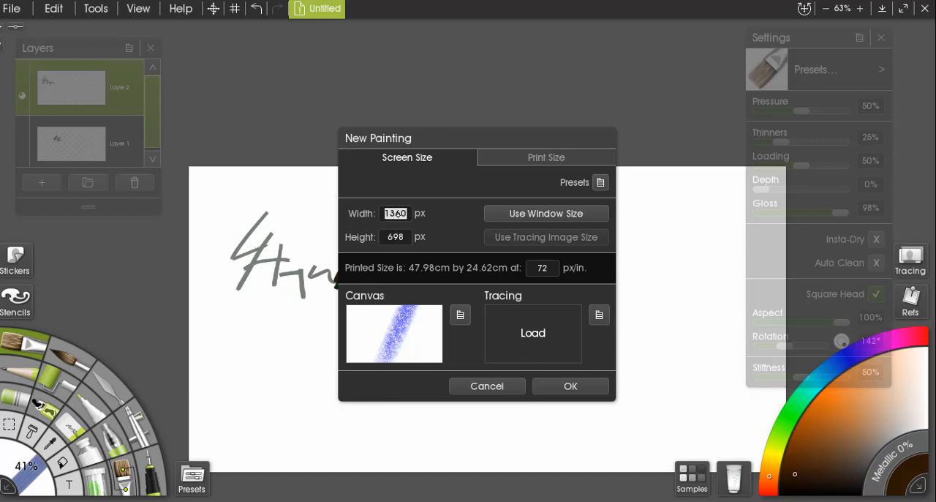
pyautogui.write('800')
pyautogui.click(399, 240)
pyautogui.write('0')
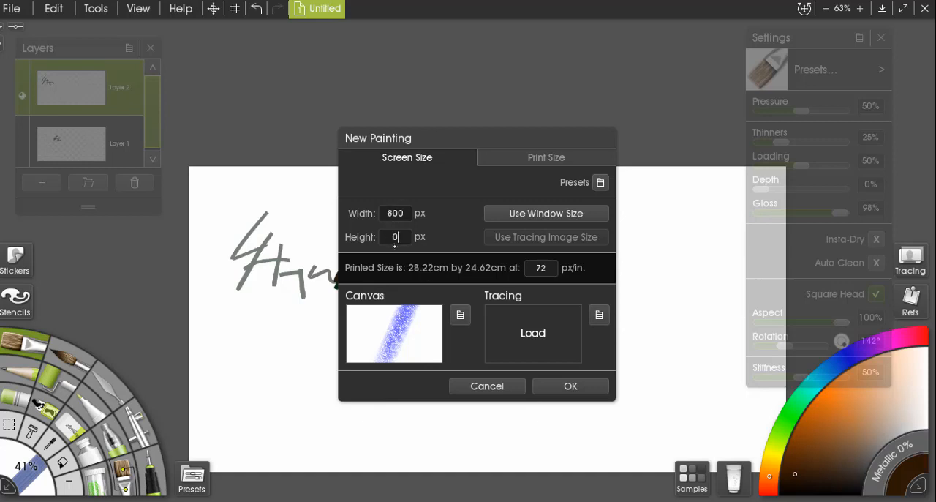
pyautogui.write('00')
# Switch the new painting to print-size dimensions measured in inches.
pyautogui.click(535, 161)
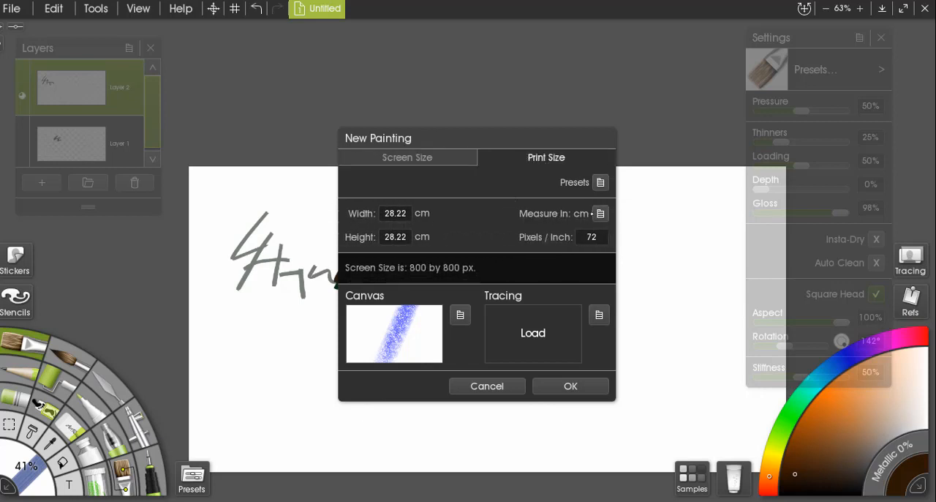
pyautogui.click(600, 213)
pyautogui.click(627, 215)
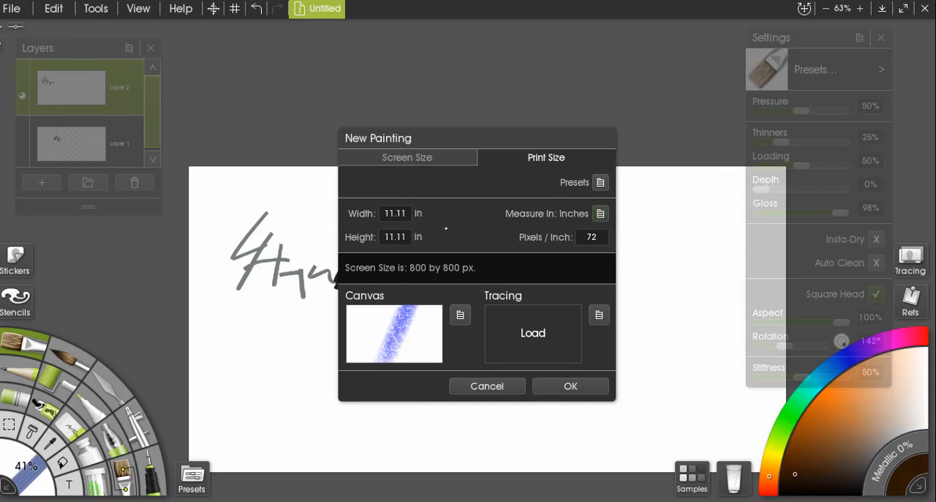
# Set the new painting to 8 by 8 inches at 300 pixels per inch.
pyautogui.click(390, 212)
pyautogui.write('12')
pyautogui.press('BackSpace')
pyautogui.press('BackSpace')
pyautogui.write('8')
pyautogui.click(390, 236)
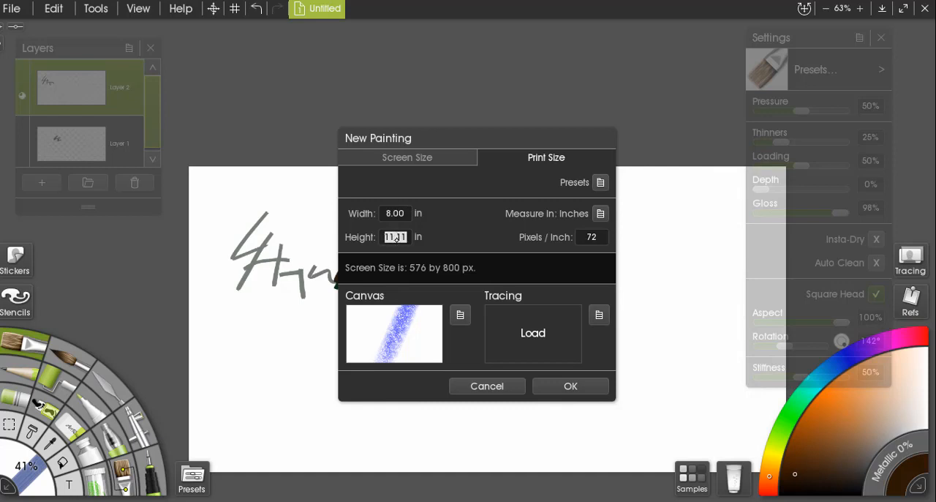
pyautogui.write('8')
pyautogui.click(592, 240)
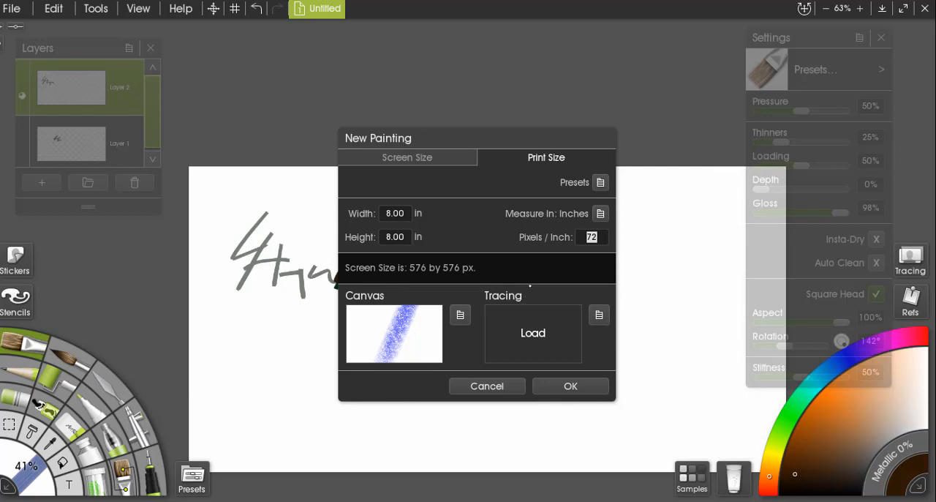
pyautogui.write('300')
# Choose the Basic Canvas surface from the Canvas category and create the new painting.
pyautogui.click(460, 315)
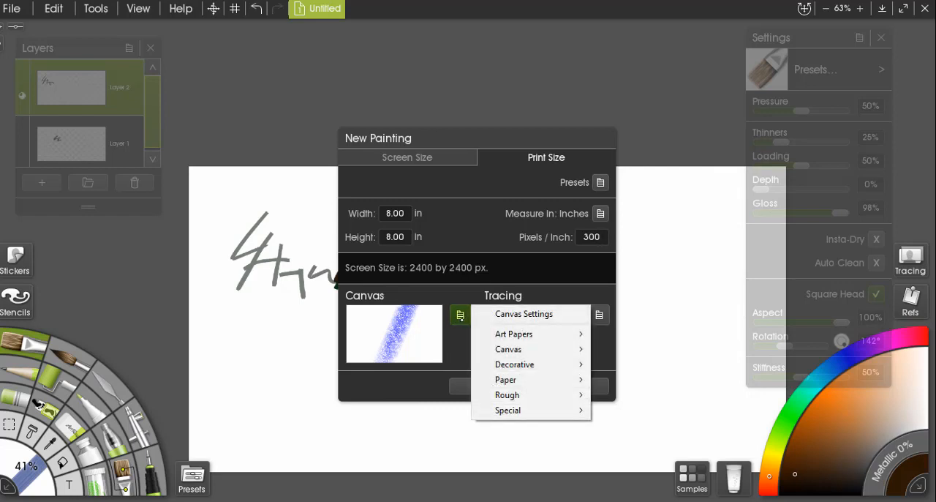
pyautogui.moveTo(525, 335)
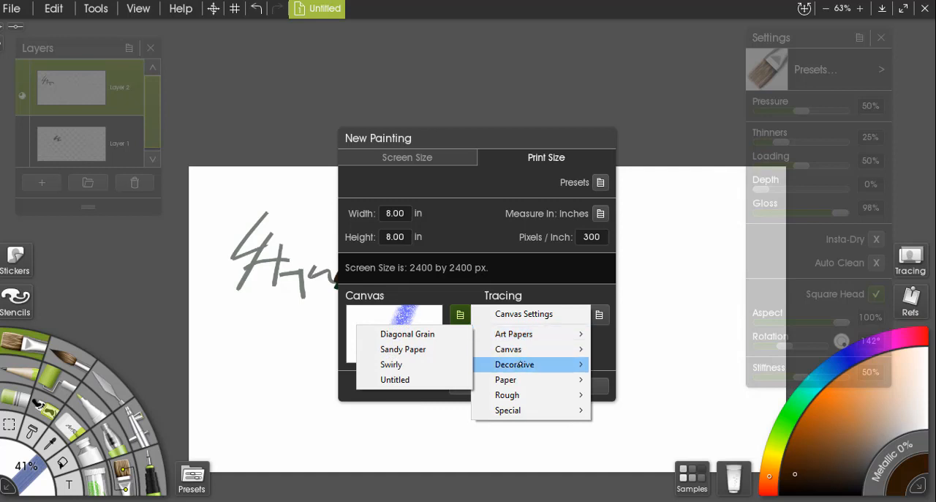
pyautogui.moveTo(520, 380)
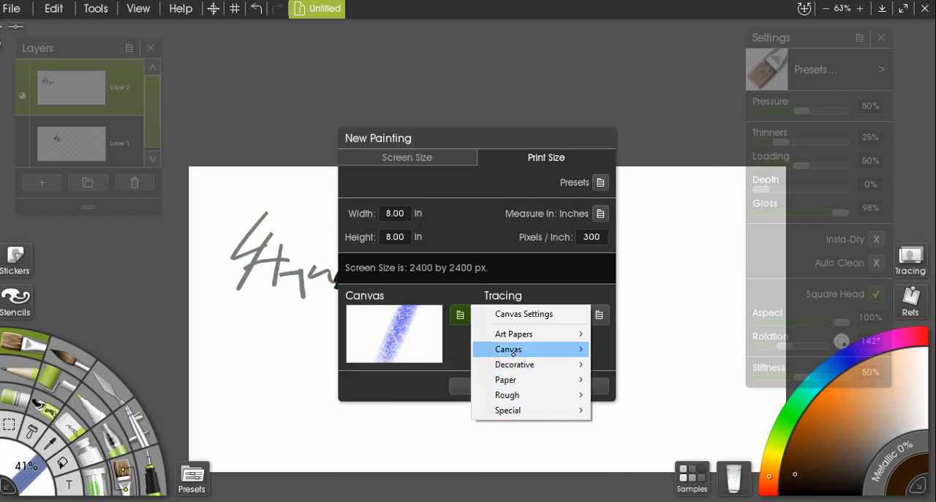
pyautogui.moveTo(510, 356)
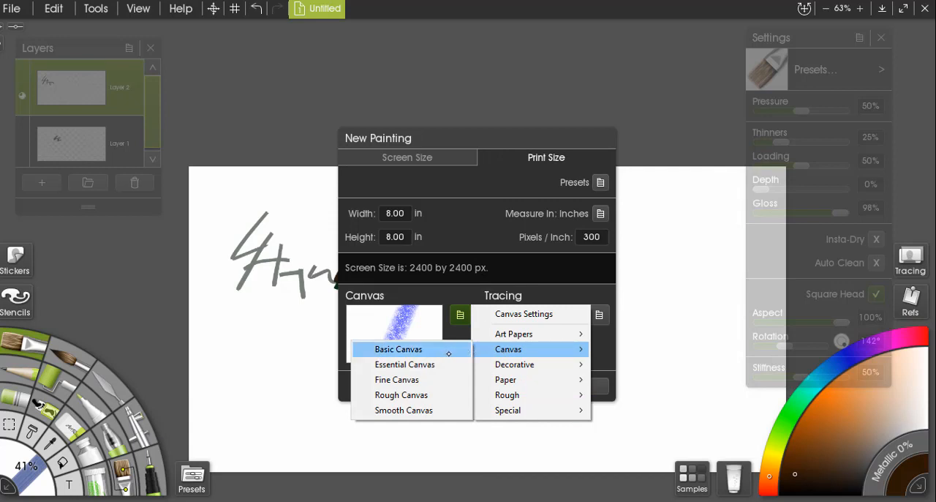
pyautogui.click(448, 352)
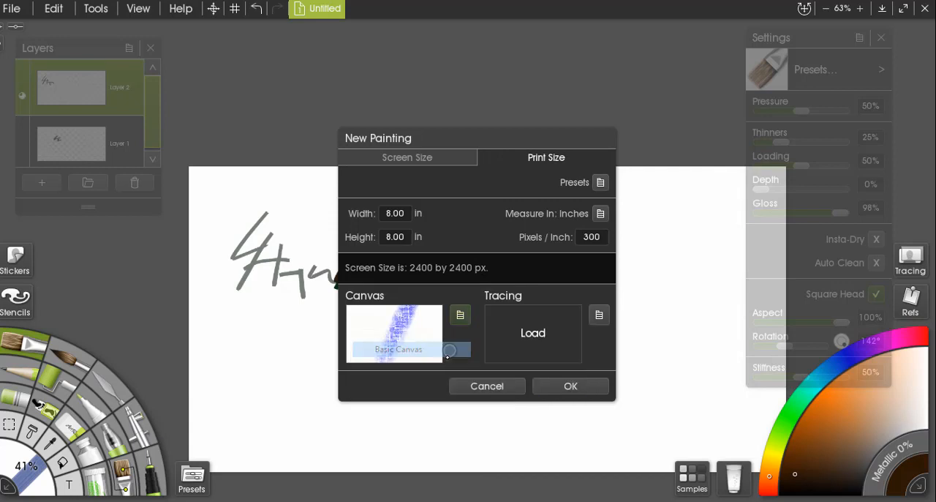
pyautogui.click(550, 387)
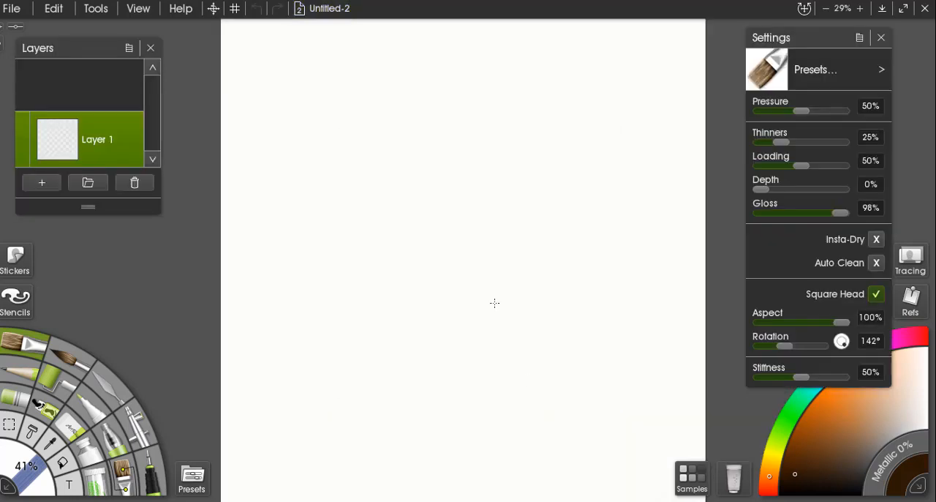
# Rename Layer 1 of the new painting as sketch.
pyautogui.scroll(-3, 478, 90)
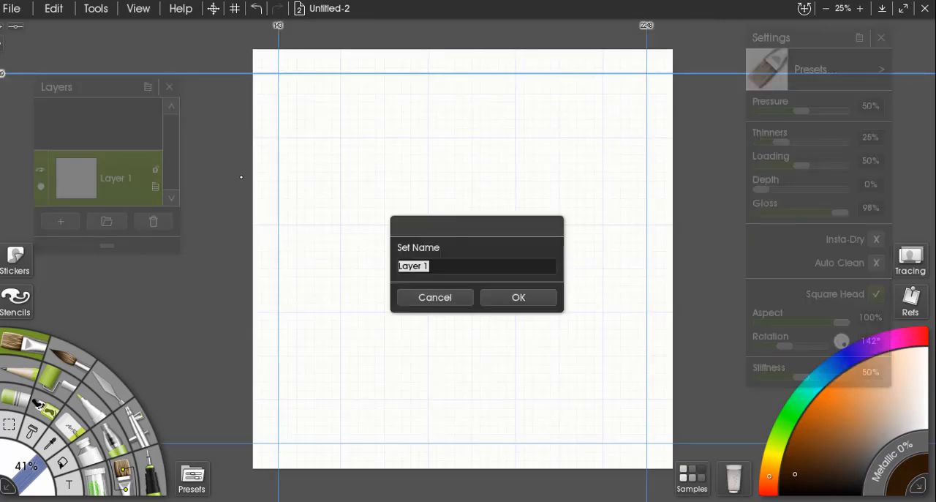
pyautogui.write('sk')
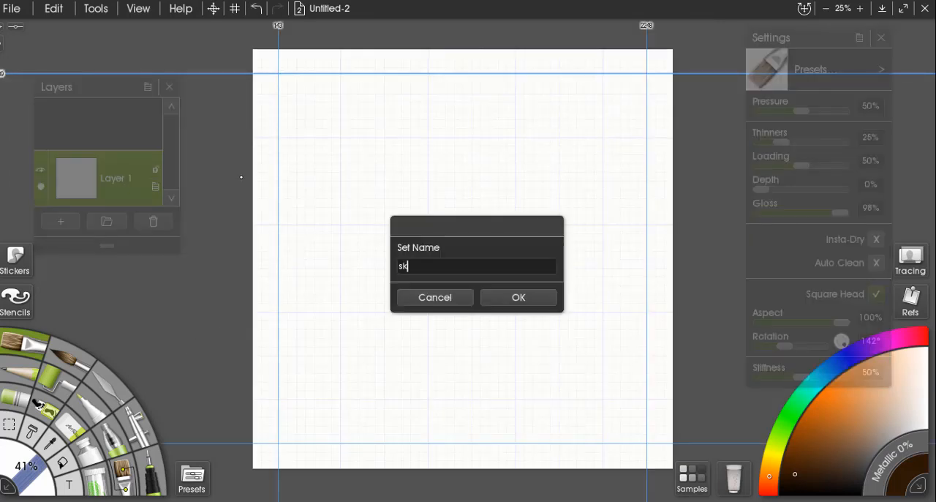
pyautogui.write('etch')
pyautogui.click(501, 302)
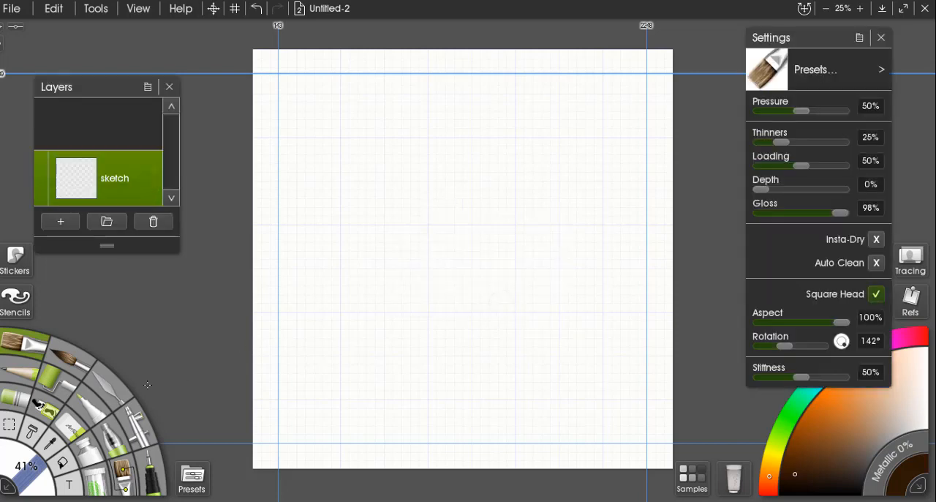
# Switch to the Pencil at 210% size and try a stroke on the sketch layer, then undo it.
pyautogui.click(155, 471)
pyautogui.click(24, 372)
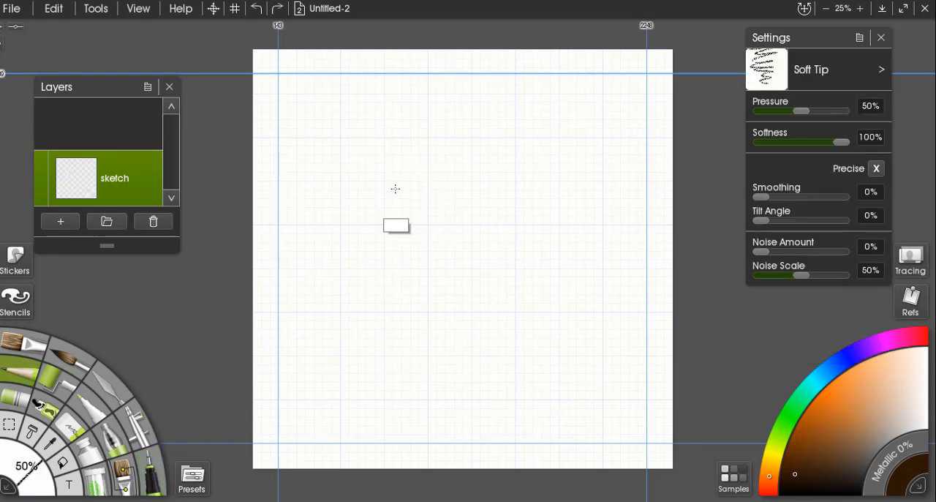
pyautogui.moveTo(396, 188); pyautogui.dragTo(520, 295)
pyautogui.moveTo(405, 247)
pyautogui.mouseDown()
pyautogui.moveTo(439, 262)
pyautogui.moveTo(424, 240)
pyautogui.mouseUp()
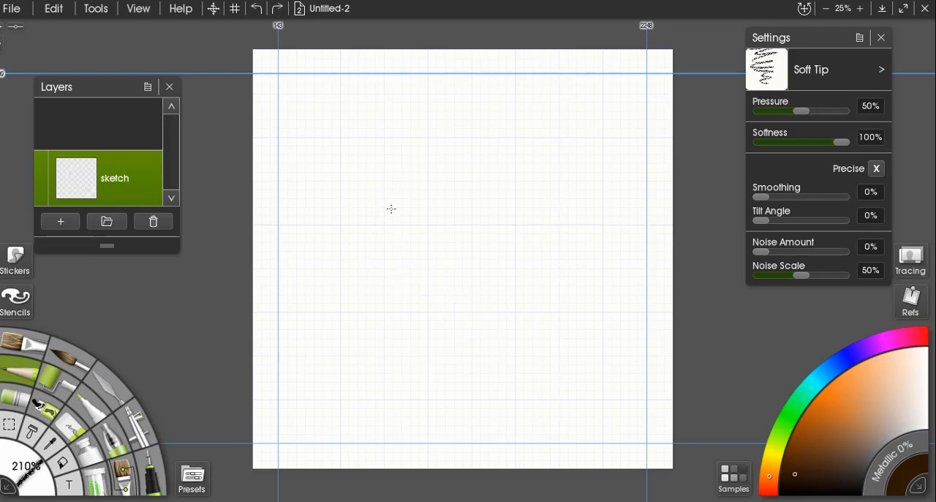
pyautogui.moveTo(390, 209); pyautogui.dragTo(420, 261)
pyautogui.hotkey('ctrl', 'z')
# Set the pencil pressure to 100%, try a curved stroke on the canvas and undo the test marks.
pyautogui.moveTo(831, 112); pyautogui.dragTo(856, 112)
pyautogui.moveTo(393, 179)
pyautogui.mouseDown()
pyautogui.moveTo(402, 249)
pyautogui.moveTo(394, 185)
pyautogui.moveTo(359, 230)
pyautogui.mouseUp()
pyautogui.hotkey('ctrl', 'z')
pyautogui.hotkey('ctrl', 'z')
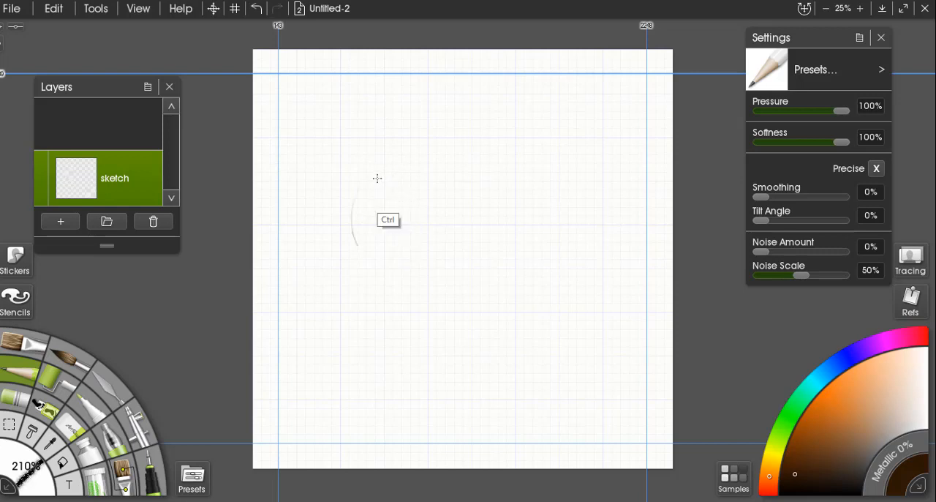
# Sketch a slanted left side, a horizontal line across the upper middle and a vertical centre line crossing it.
pyautogui.moveTo(325, 217); pyautogui.dragTo(359, 307)
pyautogui.moveTo(331, 236); pyautogui.dragTo(354, 308)
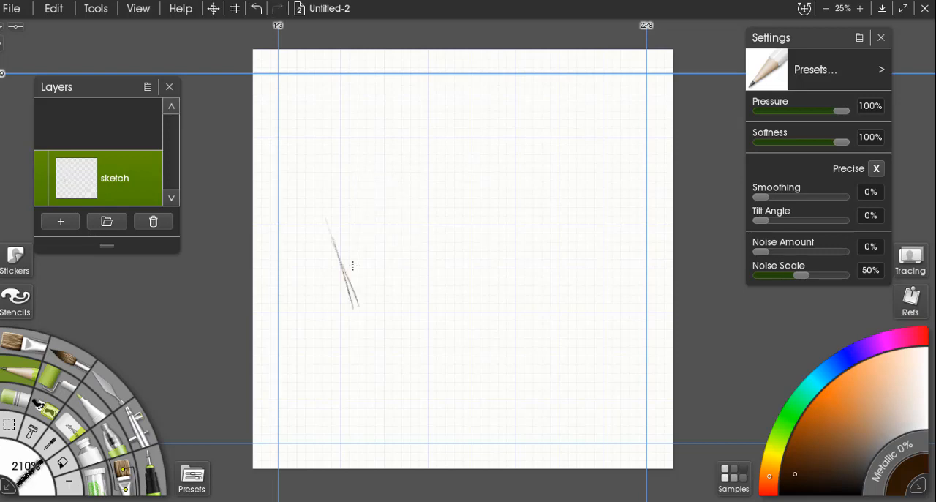
pyautogui.moveTo(335, 220); pyautogui.dragTo(473, 219)
pyautogui.moveTo(461, 223); pyautogui.dragTo(506, 223)
pyautogui.moveTo(530, 214); pyautogui.dragTo(577, 213)
pyautogui.hotkey('ctrl', 'z')
pyautogui.moveTo(452, 152); pyautogui.dragTo(461, 265)
pyautogui.moveTo(449, 110); pyautogui.dragTo(450, 312)
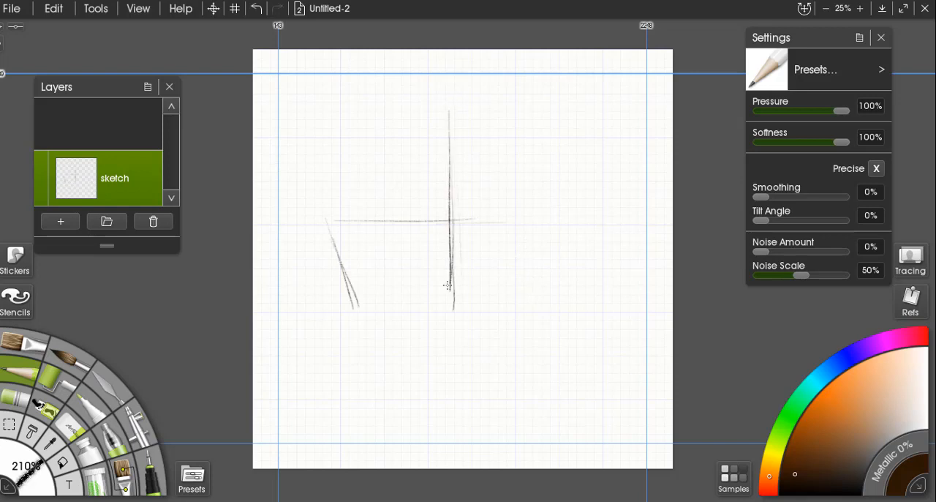
pyautogui.moveTo(450, 212); pyautogui.dragTo(447, 316)
# Sketch the slanted right side, the flat double-stroked base and the angled lower corners to complete the tapered bowl-like outline.
pyautogui.moveTo(458, 215)
pyautogui.mouseDown()
pyautogui.moveTo(573, 223)
pyautogui.moveTo(535, 307)
pyautogui.mouseUp()
pyautogui.moveTo(367, 344); pyautogui.dragTo(499, 339)
pyautogui.moveTo(424, 351); pyautogui.dragTo(534, 347)
pyautogui.moveTo(545, 310); pyautogui.dragTo(526, 348)
pyautogui.moveTo(350, 316); pyautogui.dragTo(374, 355)
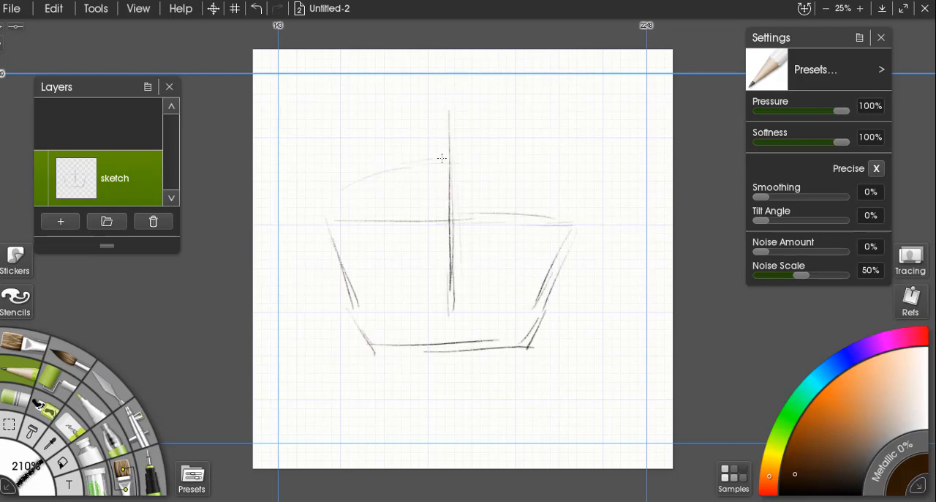
# Sketch the domed top above the bowl shape and transform the sketch layer's contents to 71% width and height, placed lower on the canvas.
pyautogui.moveTo(332, 191); pyautogui.dragTo(450, 162)
pyautogui.moveTo(341, 188)
pyautogui.mouseDown()
pyautogui.moveTo(515, 166)
pyautogui.moveTo(581, 220)
pyautogui.moveTo(348, 223)
pyautogui.mouseUp()
pyautogui.click(155, 187)
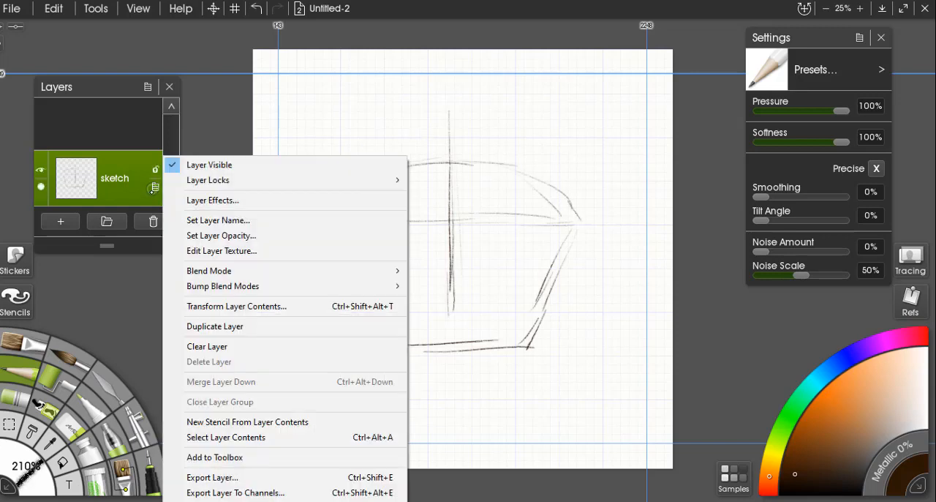
pyautogui.click(224, 307)
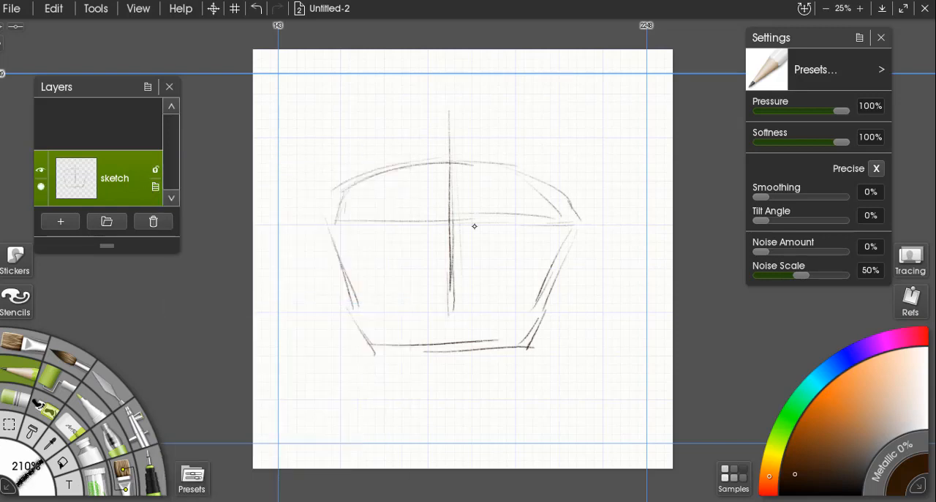
pyautogui.moveTo(583, 110); pyautogui.dragTo(545, 147)
pyautogui.moveTo(480, 234); pyautogui.dragTo(489, 283)
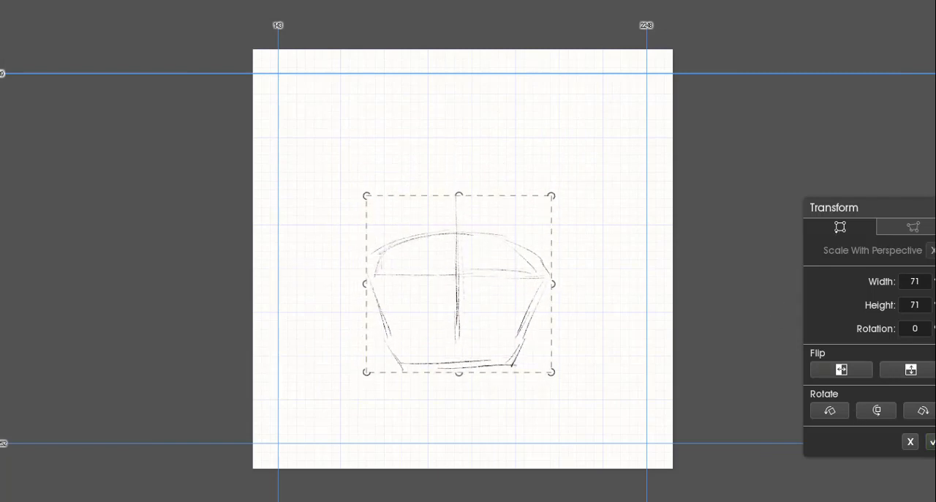
pyautogui.click(931, 440)
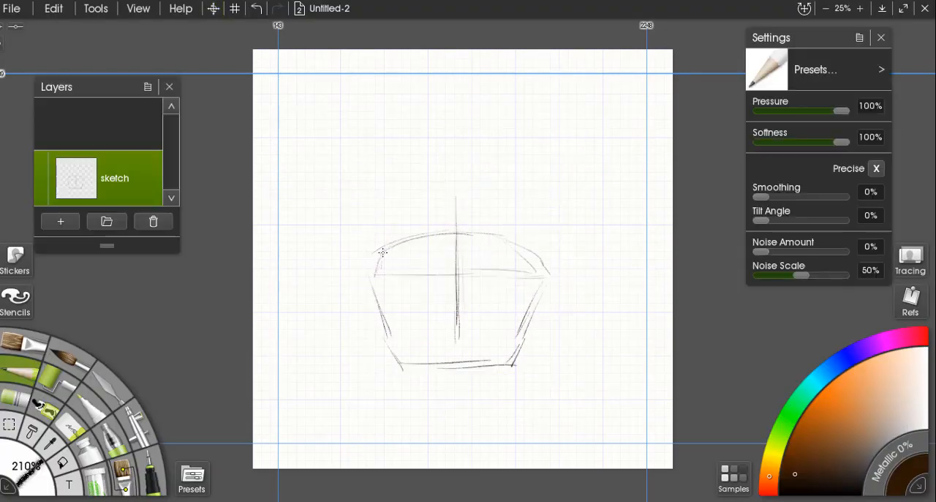
# Strengthen the cupcake outline with a firmer dome, a wavy rim, rounded upper sides and a wavy base.
pyautogui.moveTo(387, 246)
pyautogui.mouseDown()
pyautogui.moveTo(361, 275)
pyautogui.moveTo(541, 267)
pyautogui.mouseUp()
pyautogui.moveTo(362, 275)
pyautogui.mouseDown()
pyautogui.moveTo(556, 272)
pyautogui.moveTo(545, 299)
pyautogui.mouseUp()
pyautogui.moveTo(362, 276)
pyautogui.mouseDown()
pyautogui.moveTo(367, 306)
pyautogui.moveTo(409, 367)
pyautogui.moveTo(524, 363)
pyautogui.mouseUp()
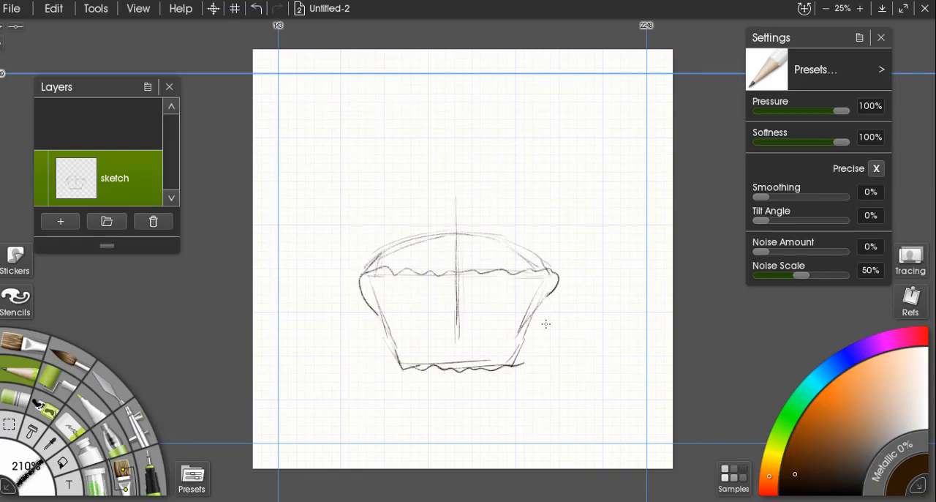
pyautogui.moveTo(548, 294); pyautogui.dragTo(511, 364)
# Sketch a two-tier frosting swirl with a curled tip on top of the cupcake's dome.
pyautogui.moveTo(422, 233)
pyautogui.mouseDown()
pyautogui.moveTo(455, 217)
pyautogui.moveTo(499, 223)
pyautogui.mouseUp()
pyautogui.moveTo(457, 158)
pyautogui.mouseDown()
pyautogui.moveTo(492, 202)
pyautogui.moveTo(455, 203)
pyautogui.moveTo(480, 215)
pyautogui.mouseUp()
pyautogui.moveTo(490, 216); pyautogui.dragTo(500, 231)
pyautogui.moveTo(446, 203); pyautogui.dragTo(421, 230)
pyautogui.moveTo(459, 164)
pyautogui.mouseDown()
pyautogui.moveTo(476, 155)
pyautogui.moveTo(497, 213)
pyautogui.mouseUp()
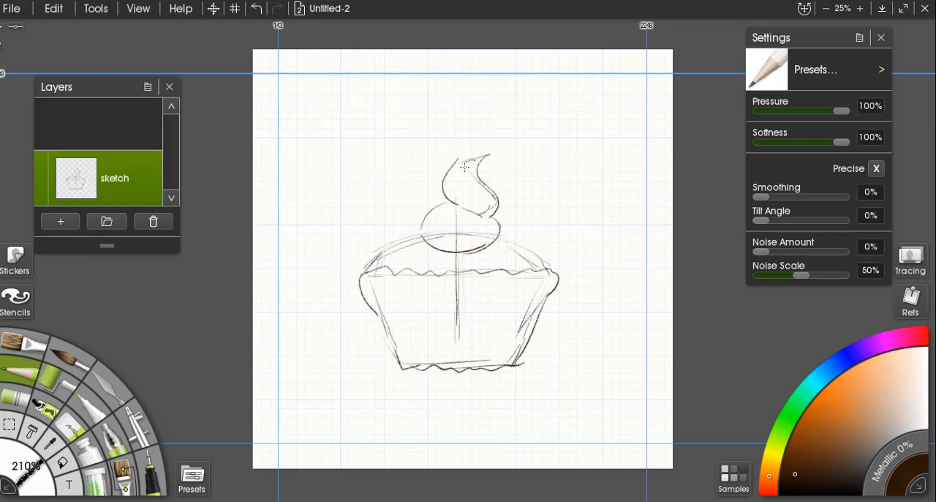
pyautogui.moveTo(448, 182)
pyautogui.mouseDown()
pyautogui.moveTo(450, 230)
pyautogui.moveTo(414, 233)
pyautogui.mouseUp()
pyautogui.moveTo(482, 214); pyautogui.dragTo(417, 240)
# Sketch a curved smile with layered strokes across the centre line in the lower part of the cupcake cup.
pyautogui.scroll(5, 439, 343)
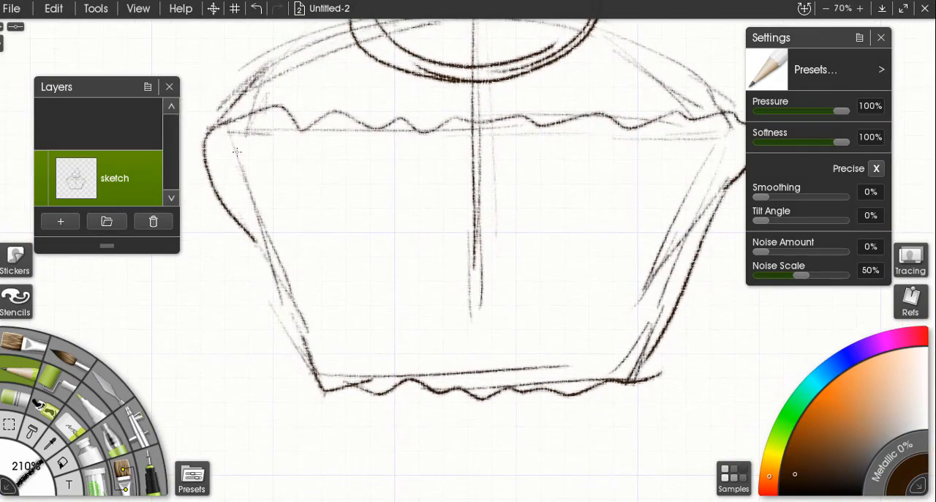
pyautogui.moveTo(426, 297); pyautogui.dragTo(501, 312)
pyautogui.moveTo(478, 312); pyautogui.dragTo(520, 293)
pyautogui.moveTo(414, 290); pyautogui.dragTo(493, 317)
pyautogui.moveTo(399, 275)
pyautogui.mouseDown()
pyautogui.moveTo(448, 311)
pyautogui.moveTo(514, 279)
pyautogui.mouseUp()
pyautogui.moveTo(407, 285); pyautogui.dragTo(491, 311)
# Sketch two closed, curved eyes with short outer eyelashes above the smile.
pyautogui.moveTo(525, 211); pyautogui.dragTo(595, 218)
pyautogui.moveTo(402, 205)
pyautogui.mouseDown()
pyautogui.moveTo(340, 219)
pyautogui.moveTo(413, 207)
pyautogui.mouseUp()
pyautogui.moveTo(581, 203)
pyautogui.mouseDown()
pyautogui.moveTo(600, 197)
pyautogui.moveTo(612, 210)
pyautogui.mouseUp()
pyautogui.moveTo(362, 201); pyautogui.dragTo(346, 195)
pyautogui.moveTo(353, 206); pyautogui.dragTo(338, 204)
pyautogui.moveTo(344, 215); pyautogui.dragTo(331, 217)
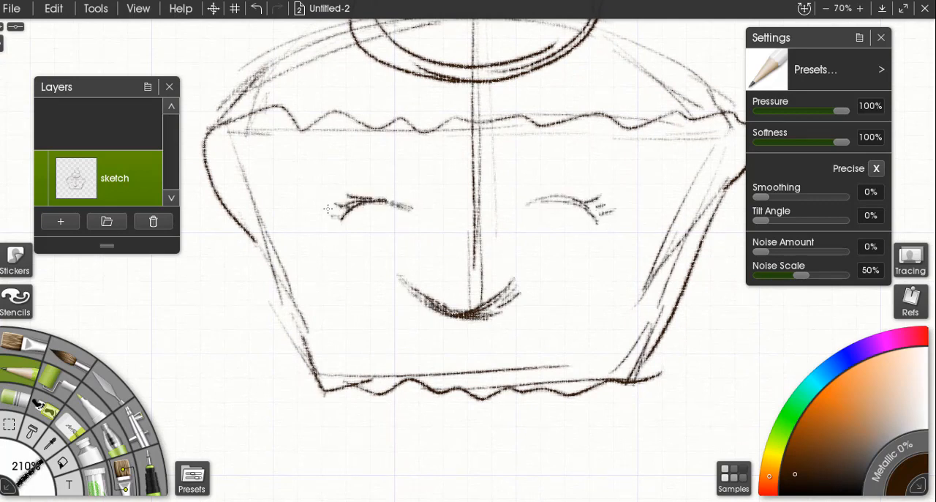
# Add a new layer and move it beneath the sketch layer.
pyautogui.scroll(-4, 370, 236)
pyautogui.scroll(-2, 371, 236)
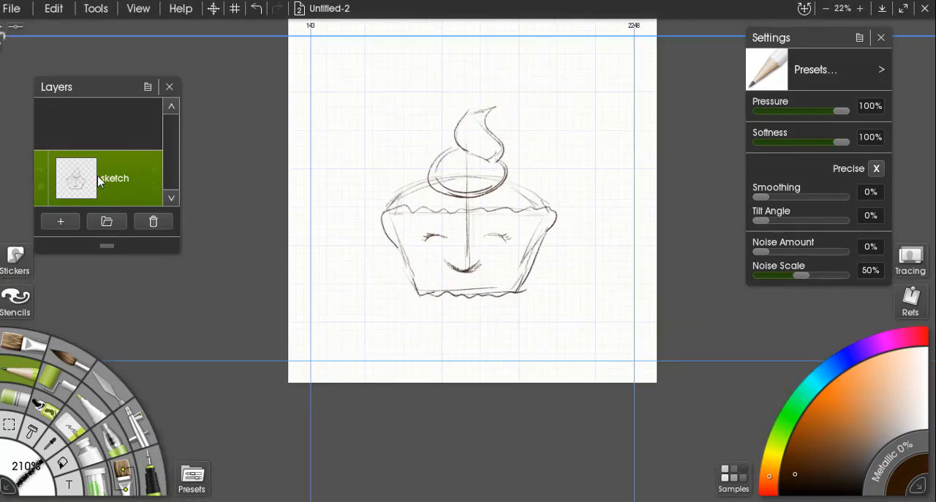
pyautogui.click(63, 221)
pyautogui.moveTo(83, 139); pyautogui.dragTo(84, 193)
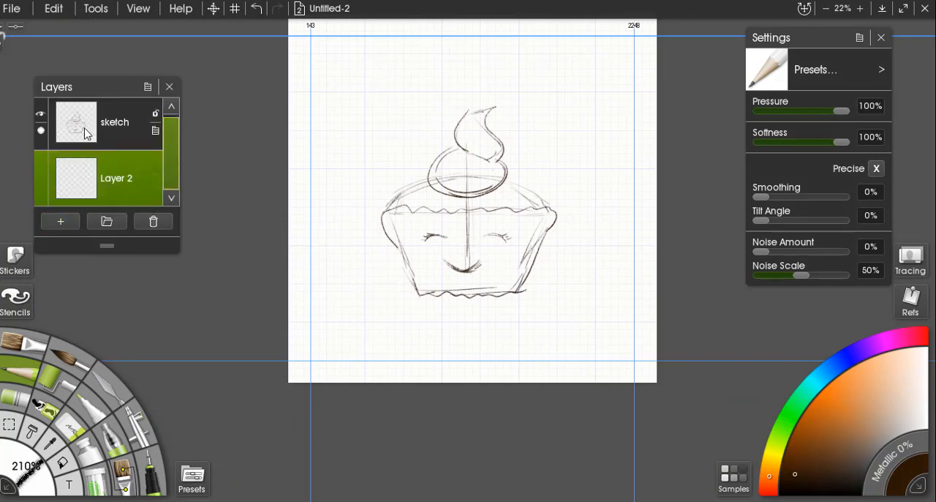
# Set the sketch layer's opacity to 70%.
pyautogui.click(83, 133)
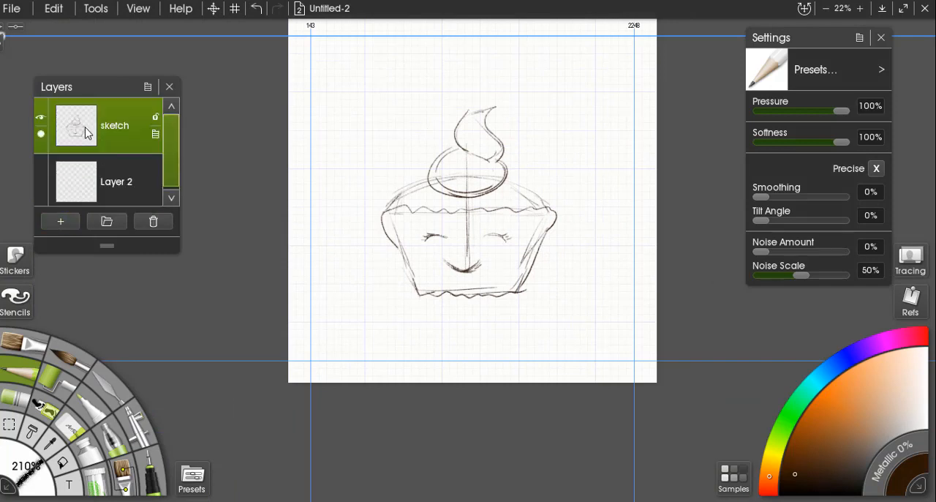
pyautogui.click(43, 139)
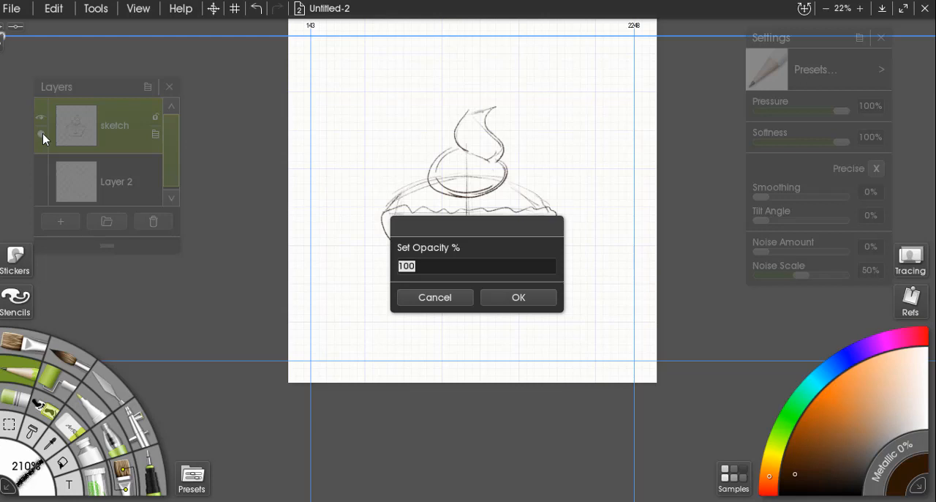
pyautogui.write('70')
pyautogui.click(524, 298)
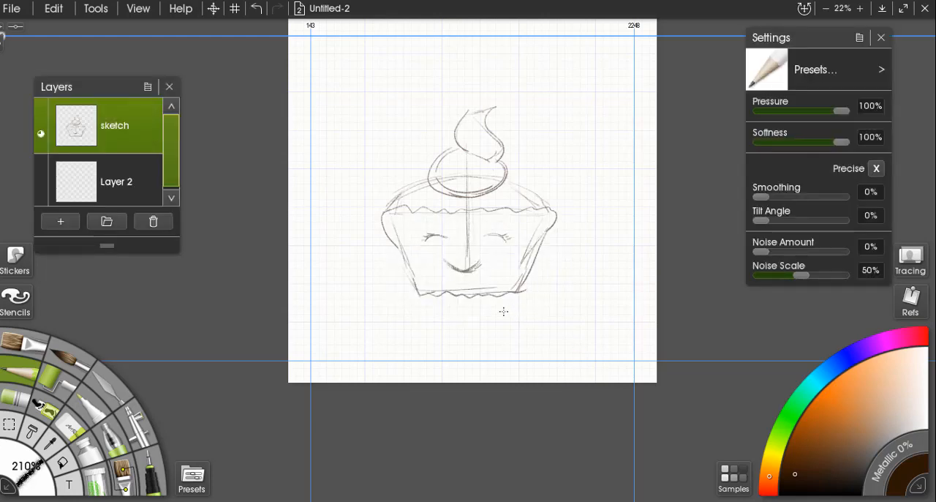
# Make Layer 2 active, bring the colour samples up beside the toolbox and clear all existing samples.
pyautogui.click(77, 184)
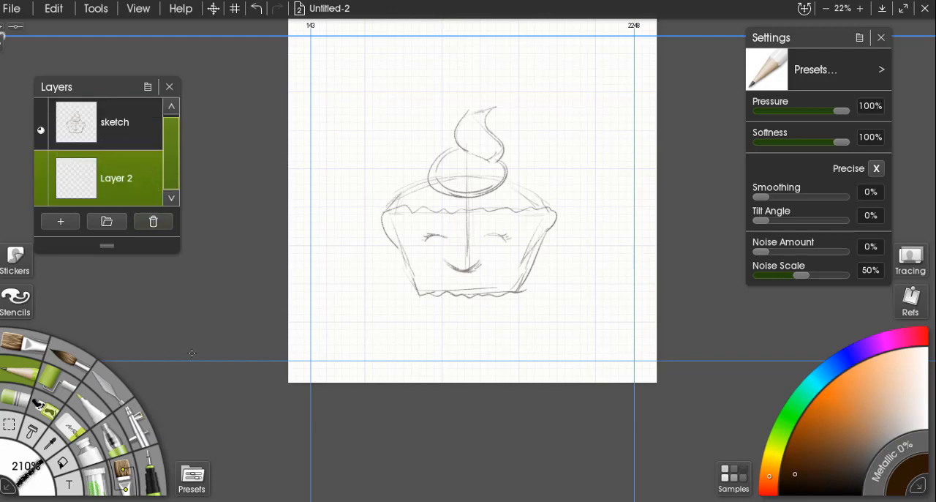
pyautogui.click(728, 476)
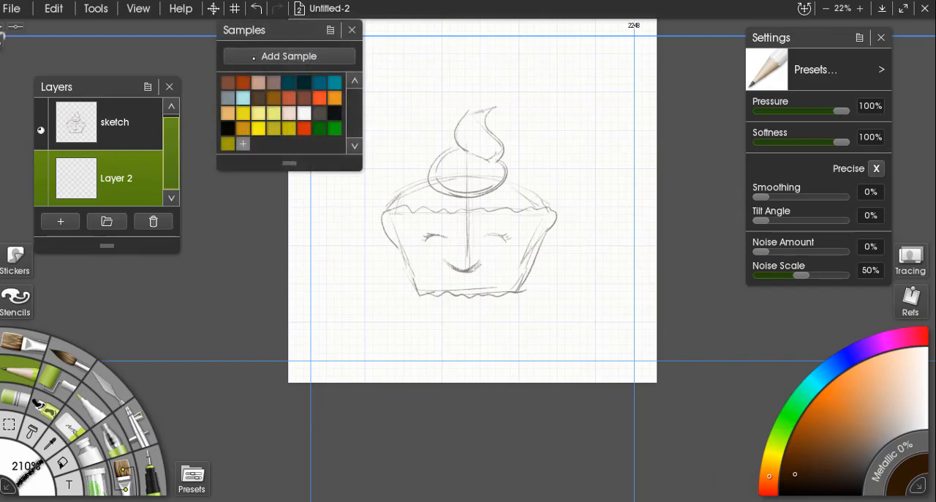
pyautogui.moveTo(256, 31); pyautogui.dragTo(176, 291)
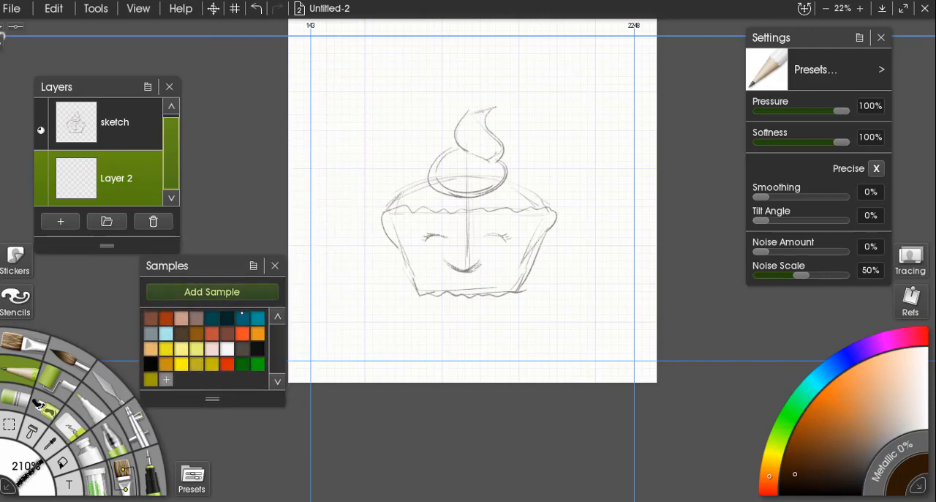
pyautogui.click(253, 266)
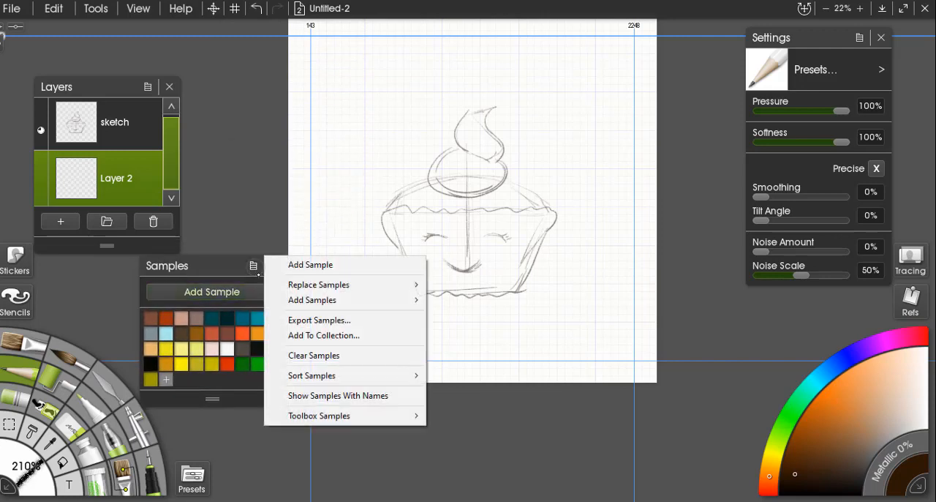
pyautogui.click(308, 356)
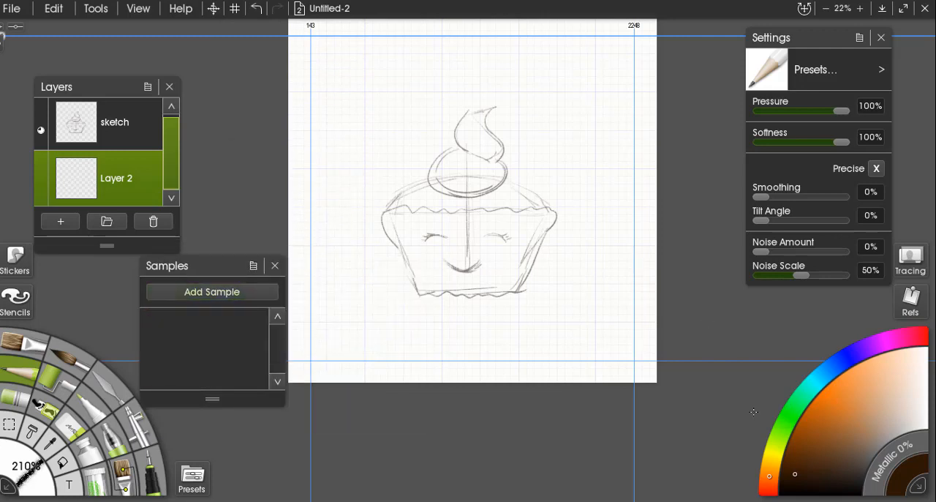
# Mix a bright medium blue and add it to the colour samples.
pyautogui.click(844, 358)
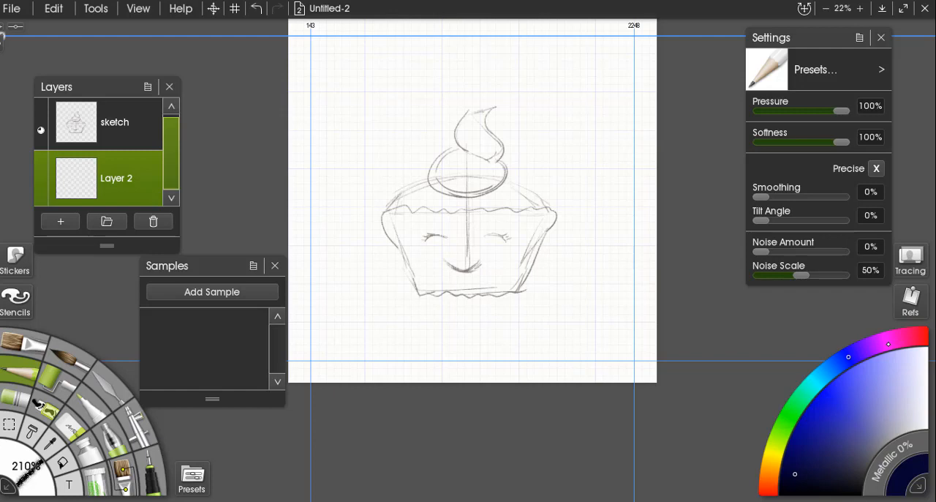
pyautogui.click(854, 384)
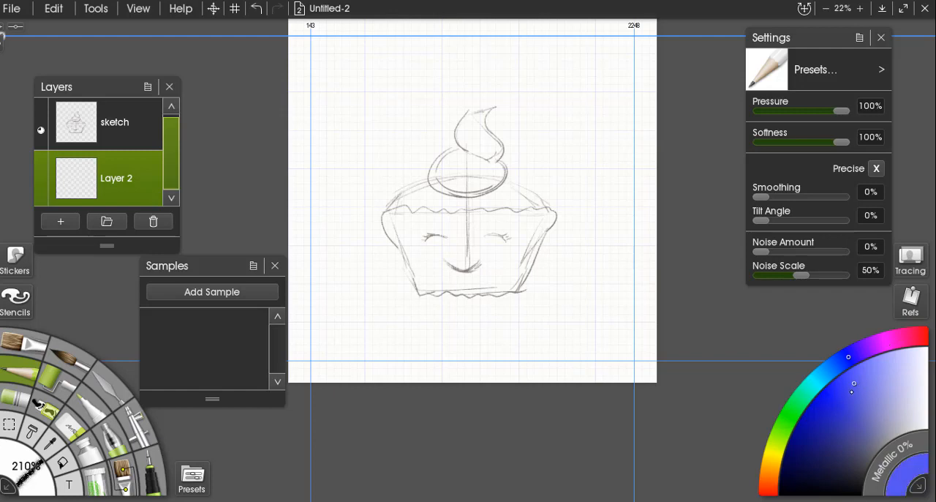
pyautogui.moveTo(843, 397); pyautogui.dragTo(845, 385)
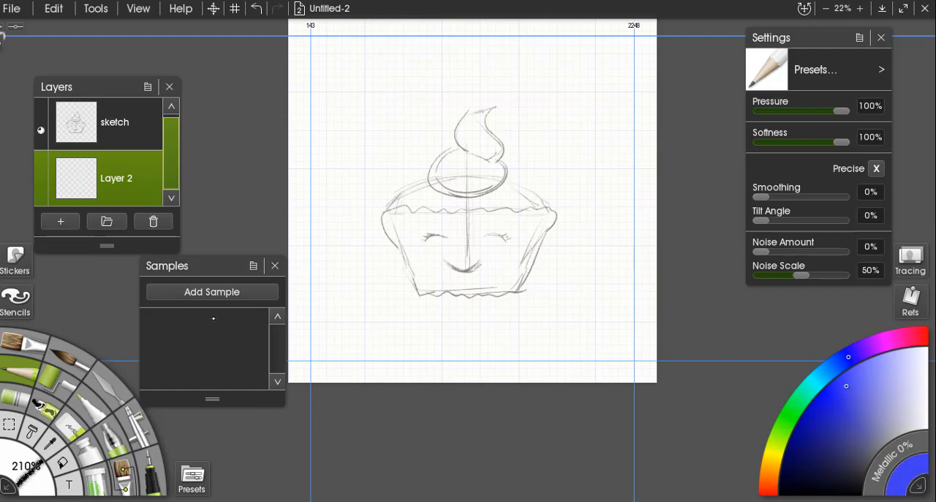
pyautogui.click(209, 292)
# Mix a strong pinkish red and add it to the colour samples.
pyautogui.click(765, 484)
pyautogui.click(894, 339)
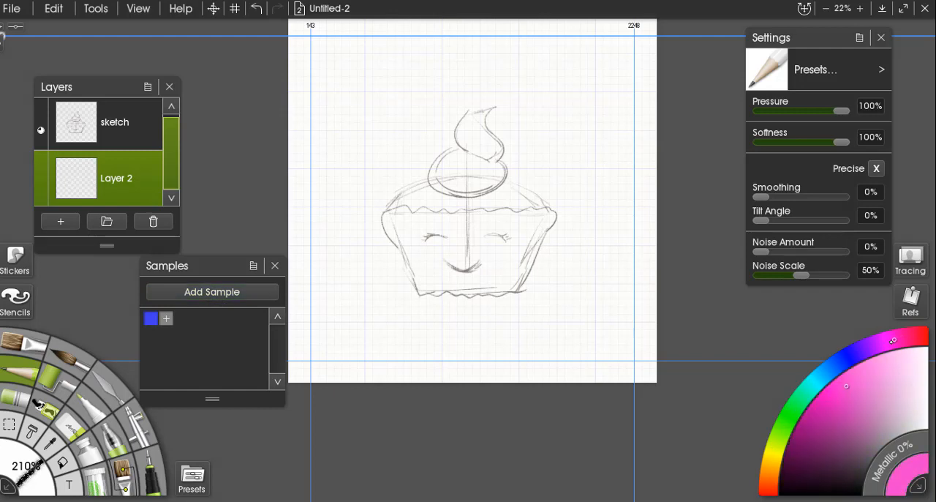
pyautogui.moveTo(889, 343); pyautogui.dragTo(926, 335)
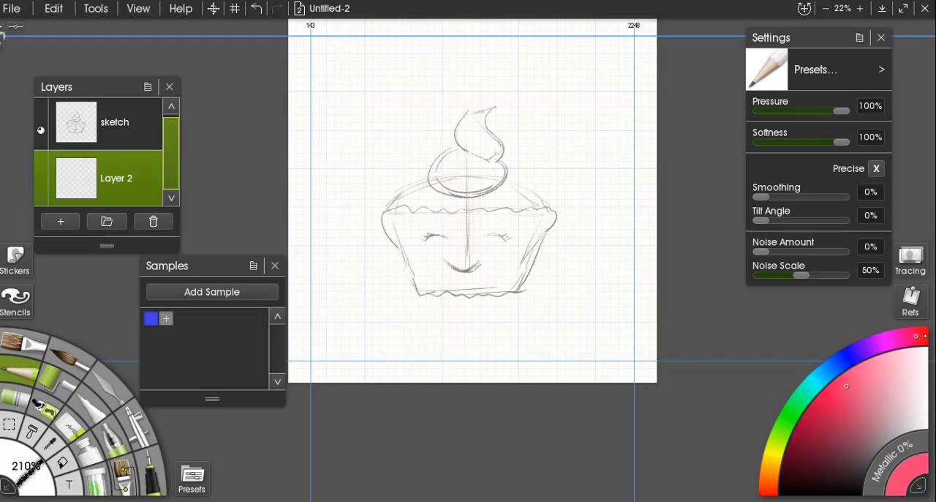
pyautogui.click(827, 395)
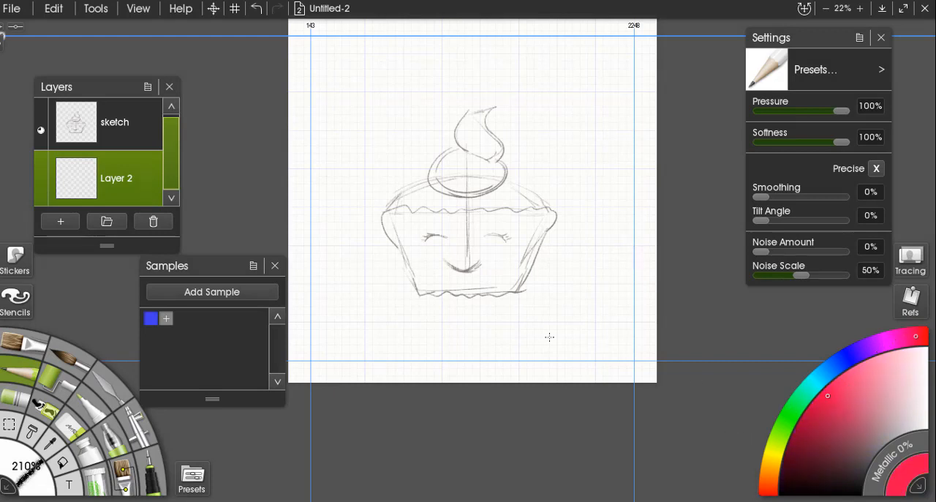
pyautogui.click(169, 294)
# Choose a yellow-orange colour, add it to the samples and reposition the samples palette slightly.
pyautogui.click(774, 464)
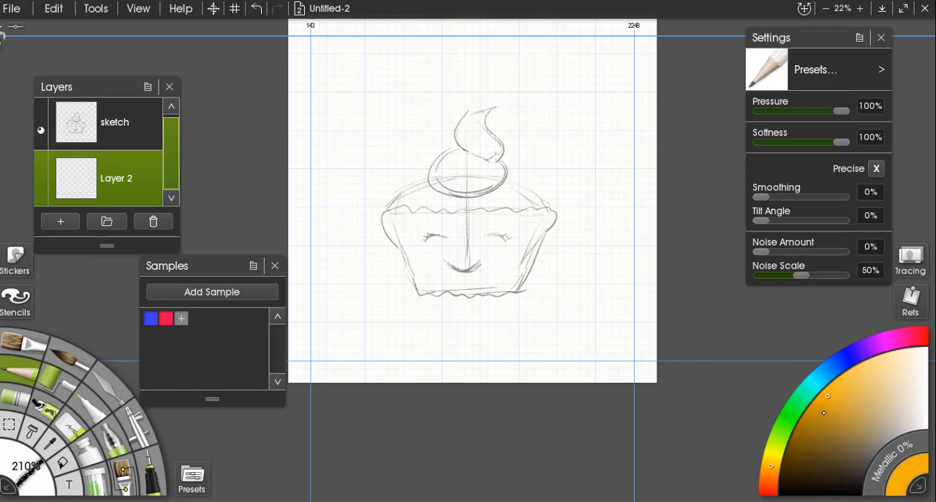
pyautogui.click(208, 292)
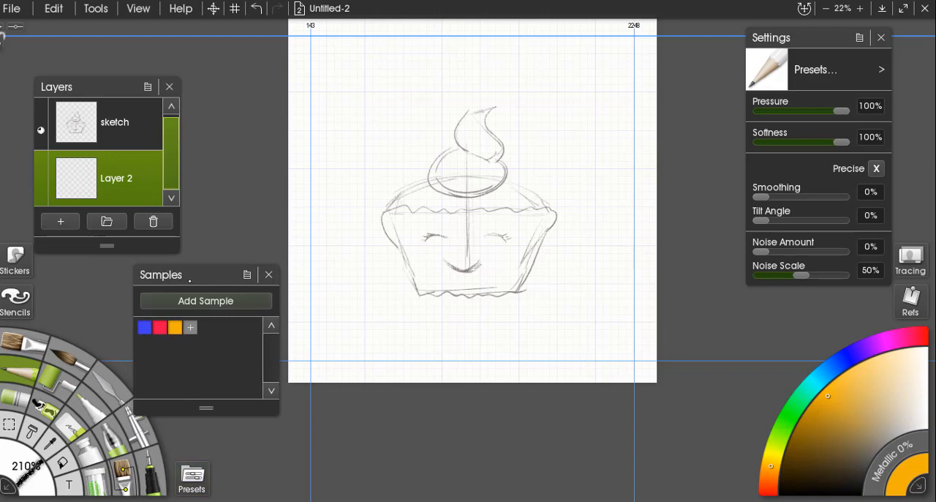
pyautogui.moveTo(196, 278); pyautogui.dragTo(198, 280)
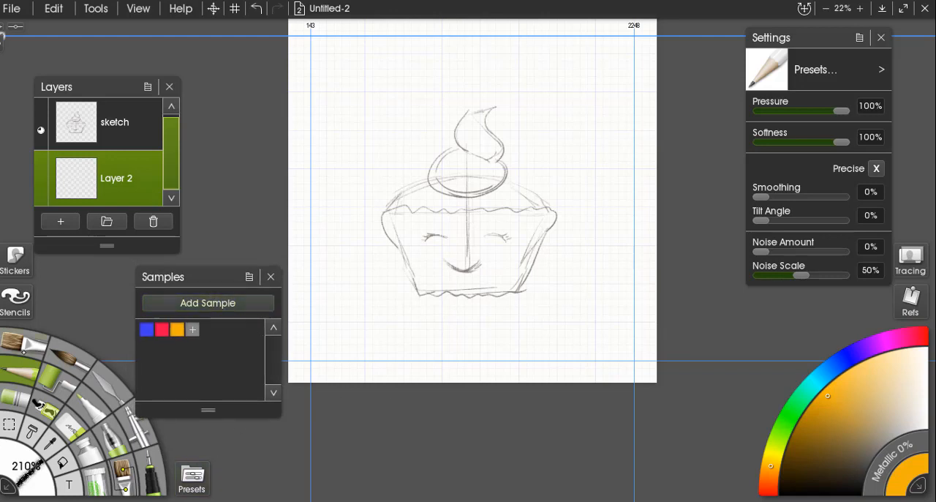
# Switch to the Watercolor brush with the blue sample and dab a small mark inside the cup's upper left corner.
pyautogui.click(41, 349)
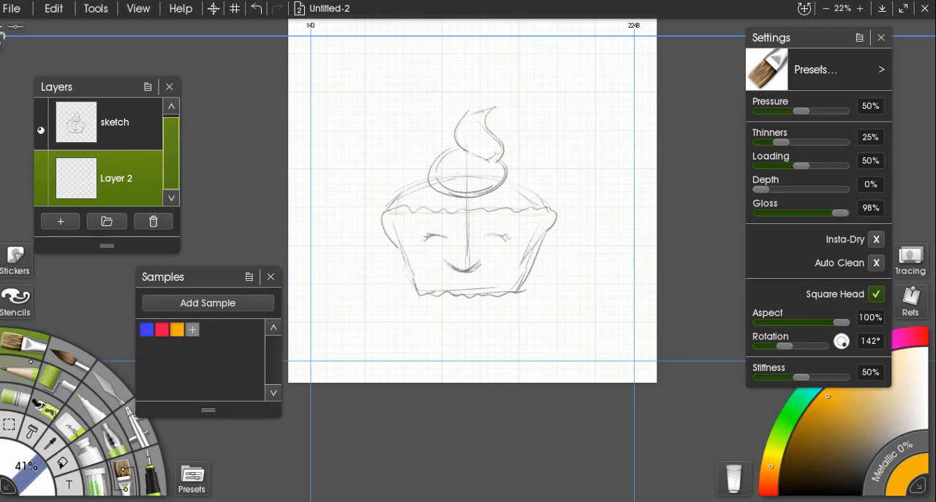
pyautogui.click(71, 352)
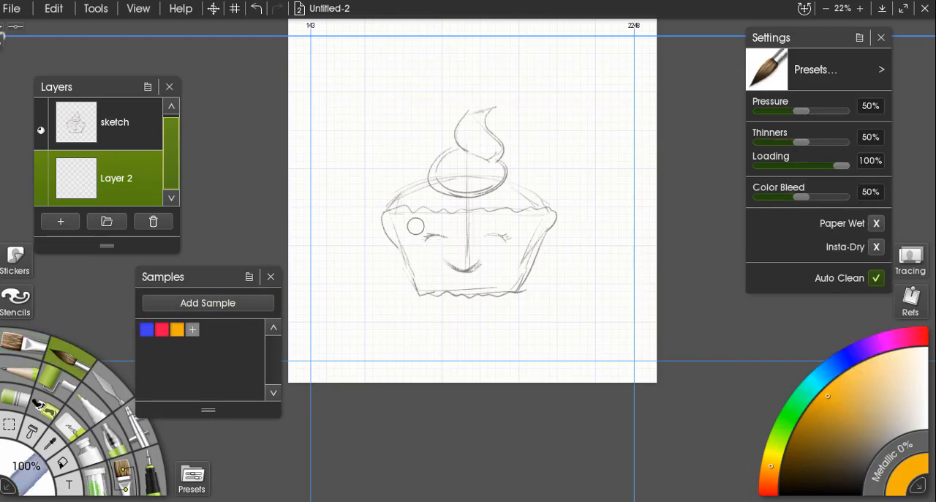
pyautogui.scroll(4, 548, 207)
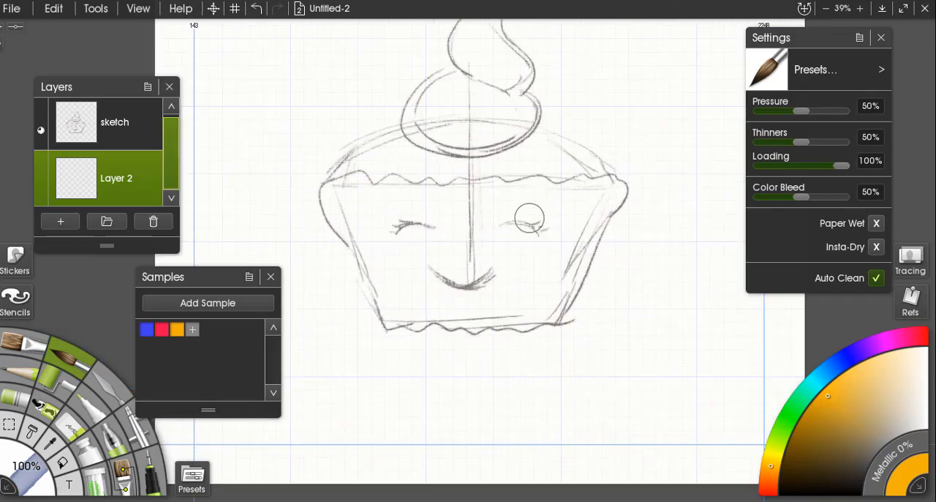
pyautogui.click(148, 330)
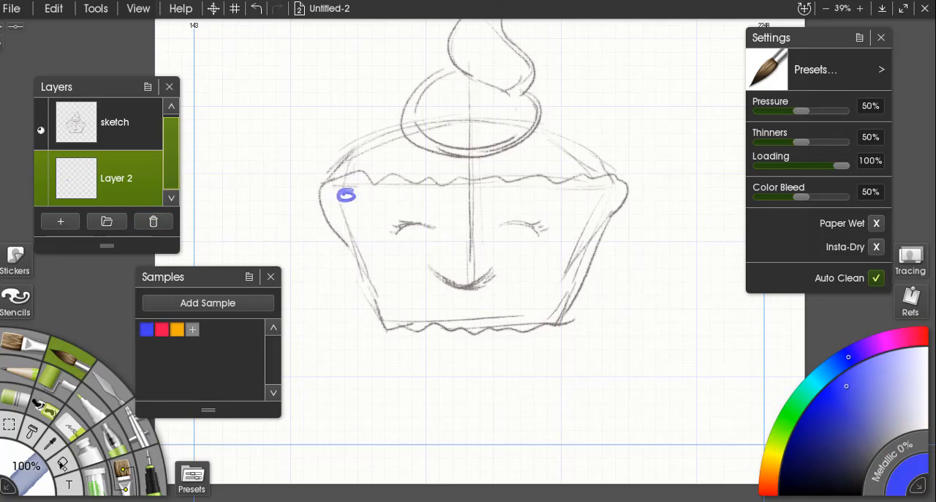
# Set the watercolor brush to 400% size, 53% pressure and 14% thinners.
pyautogui.hotkey('alt', 's')
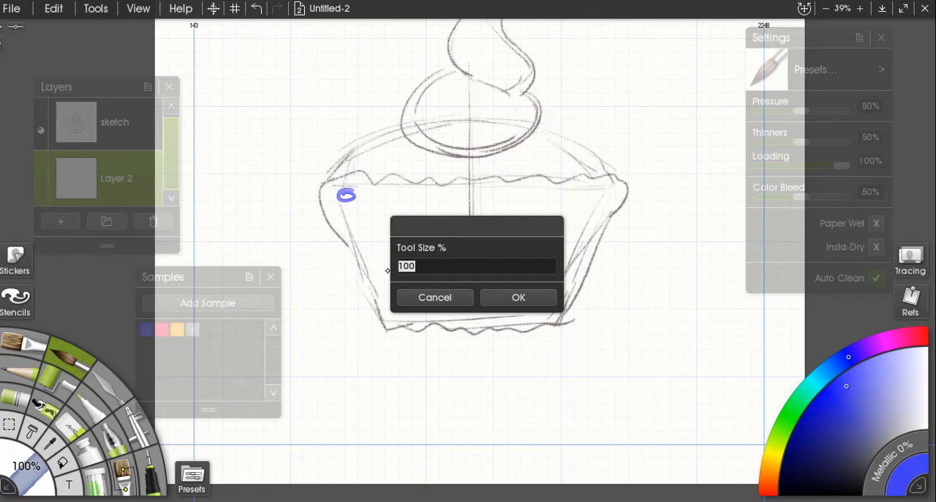
pyautogui.press('Return')
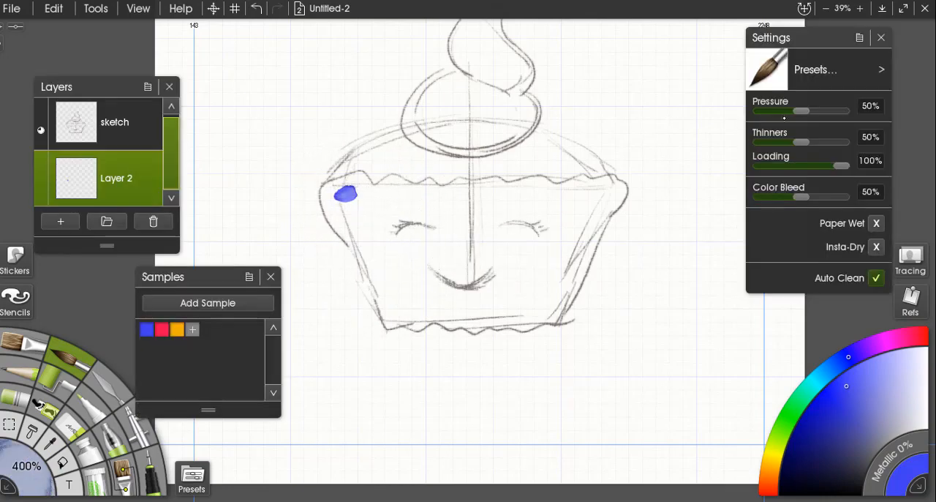
pyautogui.moveTo(795, 109); pyautogui.dragTo(770, 109)
pyautogui.moveTo(797, 142); pyautogui.dragTo(769, 143)
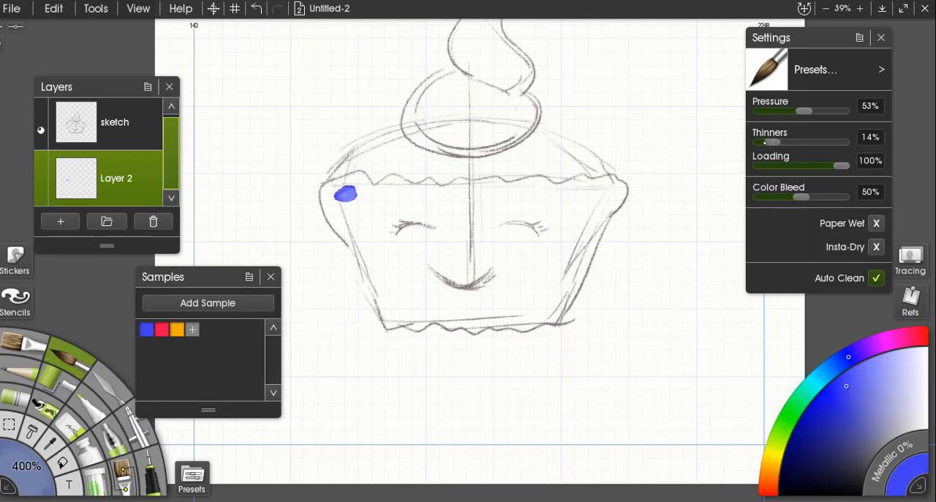
# Fill the whole cupcake wrapper with blue watercolor, enlarging the brush to 500% for the remaining area.
pyautogui.moveTo(344, 207)
pyautogui.mouseDown()
pyautogui.moveTo(329, 202)
pyautogui.moveTo(332, 180)
pyautogui.moveTo(355, 192)
pyautogui.moveTo(354, 208)
pyautogui.moveTo(395, 196)
pyautogui.moveTo(410, 235)
pyautogui.moveTo(473, 210)
pyautogui.moveTo(424, 191)
pyautogui.moveTo(443, 209)
pyautogui.moveTo(314, 188)
pyautogui.moveTo(345, 221)
pyautogui.moveTo(324, 179)
pyautogui.moveTo(324, 209)
pyautogui.moveTo(356, 246)
pyautogui.moveTo(354, 210)
pyautogui.moveTo(371, 237)
pyautogui.moveTo(373, 296)
pyautogui.moveTo(442, 317)
pyautogui.moveTo(476, 311)
pyautogui.moveTo(431, 282)
pyautogui.moveTo(399, 238)
pyautogui.moveTo(385, 296)
pyautogui.mouseUp()
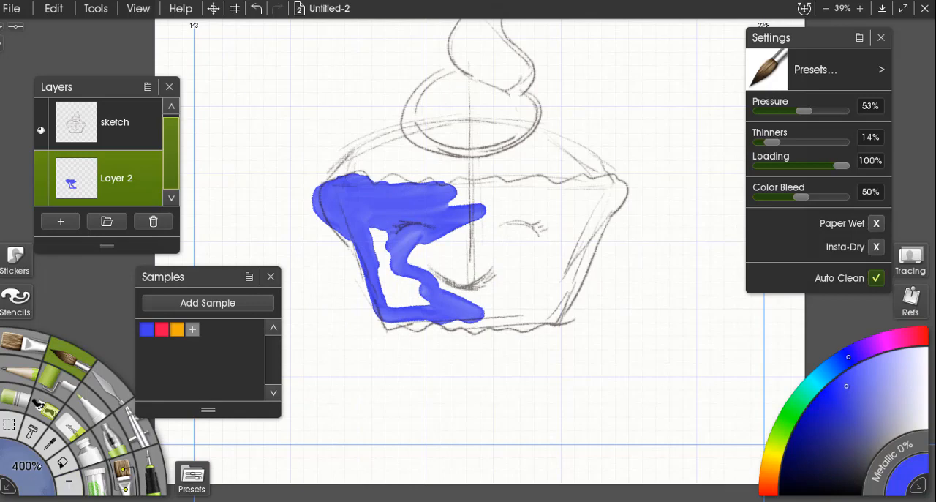
pyautogui.click(27, 466)
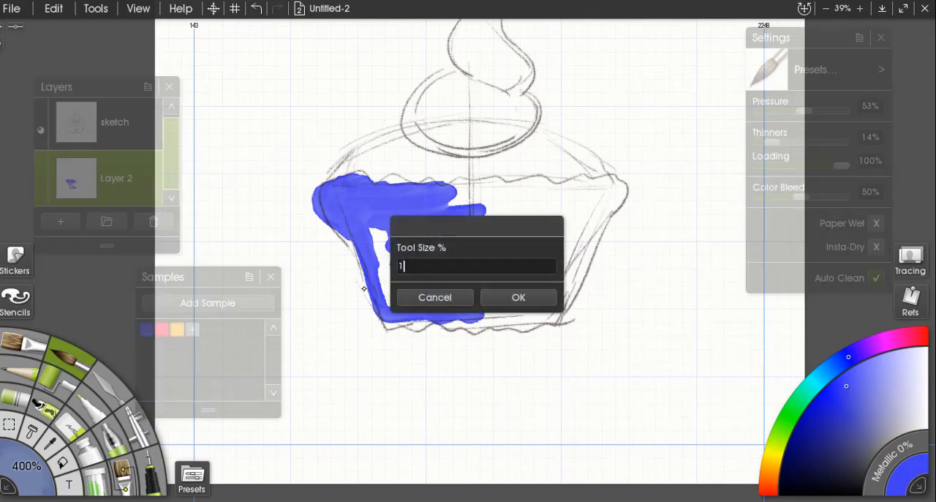
pyautogui.press('Return')
pyautogui.moveTo(483, 220)
pyautogui.mouseDown()
pyautogui.moveTo(438, 199)
pyautogui.moveTo(615, 184)
pyautogui.moveTo(367, 235)
pyautogui.moveTo(387, 306)
pyautogui.moveTo(459, 228)
pyautogui.moveTo(505, 228)
pyautogui.moveTo(595, 201)
pyautogui.moveTo(404, 261)
pyautogui.moveTo(541, 240)
pyautogui.moveTo(532, 230)
pyautogui.moveTo(583, 240)
pyautogui.moveTo(456, 316)
pyautogui.moveTo(556, 304)
pyautogui.moveTo(459, 293)
pyautogui.moveTo(553, 256)
pyautogui.moveTo(412, 268)
pyautogui.moveTo(356, 249)
pyautogui.moveTo(388, 317)
pyautogui.moveTo(461, 317)
pyautogui.moveTo(544, 301)
pyautogui.moveTo(601, 229)
pyautogui.moveTo(587, 255)
pyautogui.mouseUp()
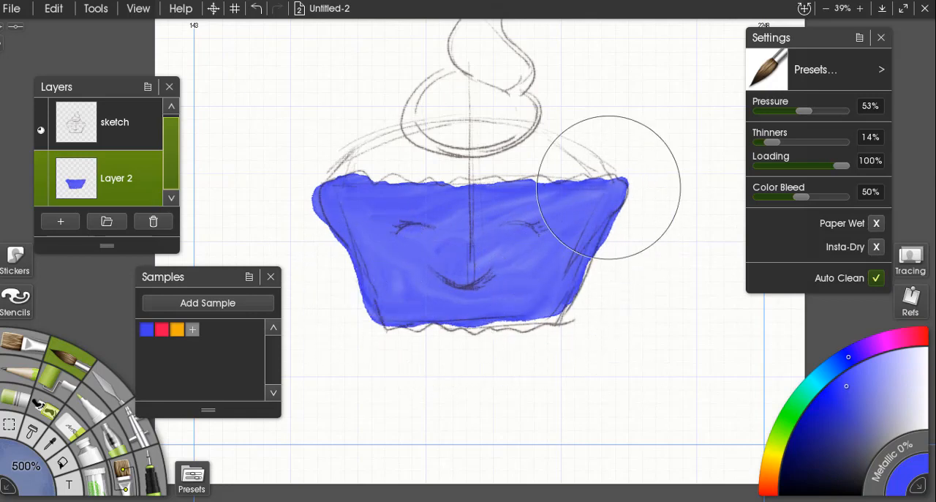
# Sketch a few diagonal blue pencil lines on the sketch layer beside the frosting's upper right and reselect Layer 2.
pyautogui.scroll(-5, 596, 177)
pyautogui.click(144, 123)
pyautogui.click(21, 369)
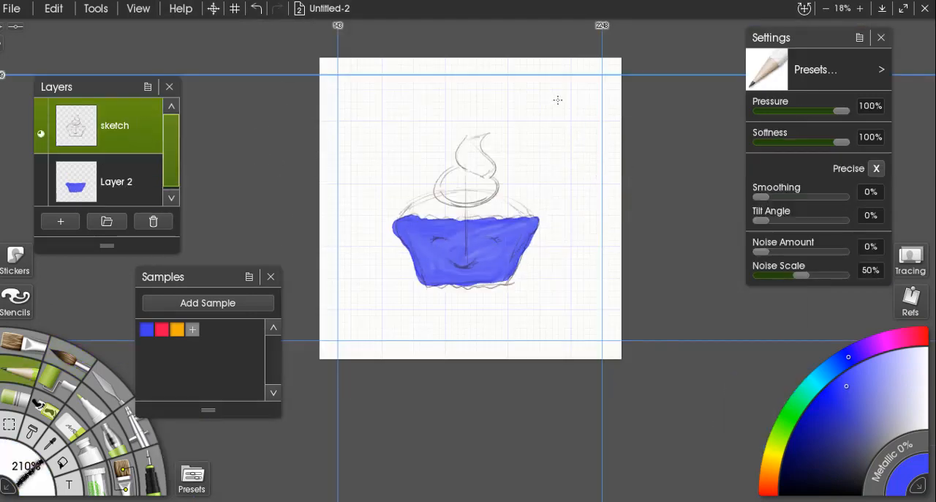
pyautogui.scroll(6, 515, 175)
pyautogui.click(138, 179)
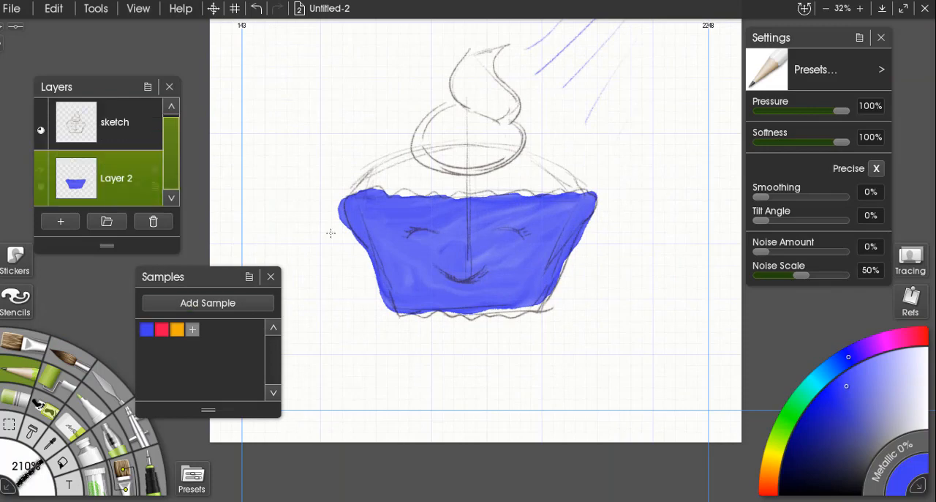
# Paint the frosting swirl with the pinkish red sample and the cake top with the yellow-orange sample using the Watercolor brush.
pyautogui.click(50, 361)
pyautogui.click(161, 329)
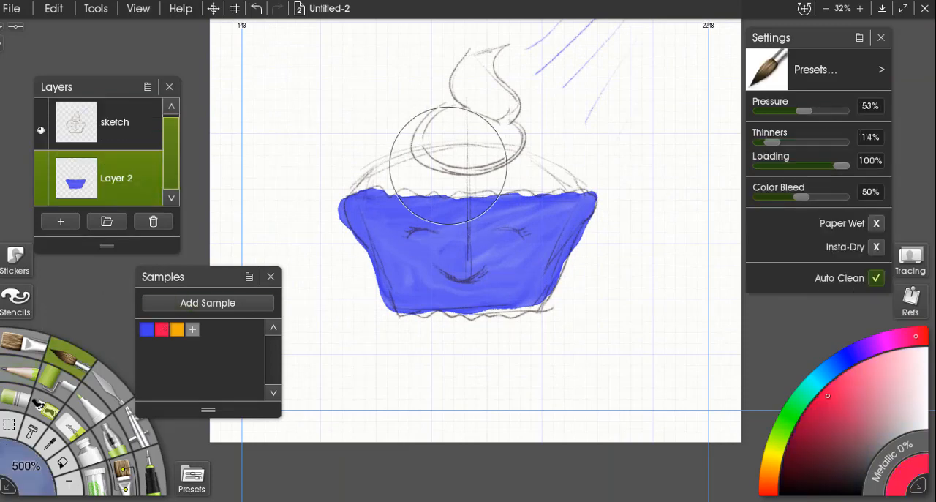
pyautogui.moveTo(449, 166); pyautogui.dragTo(465, 268)
pyautogui.moveTo(499, 166)
pyautogui.mouseDown()
pyautogui.moveTo(476, 180)
pyautogui.moveTo(500, 159)
pyautogui.moveTo(475, 187)
pyautogui.moveTo(498, 169)
pyautogui.moveTo(504, 214)
pyautogui.moveTo(515, 157)
pyautogui.moveTo(500, 205)
pyautogui.moveTo(506, 183)
pyautogui.moveTo(526, 209)
pyautogui.mouseUp()
pyautogui.moveTo(462, 216)
pyautogui.mouseDown()
pyautogui.moveTo(441, 232)
pyautogui.moveTo(438, 248)
pyautogui.moveTo(504, 231)
pyautogui.moveTo(475, 211)
pyautogui.moveTo(512, 241)
pyautogui.moveTo(457, 252)
pyautogui.moveTo(445, 224)
pyautogui.moveTo(531, 256)
pyautogui.mouseUp()
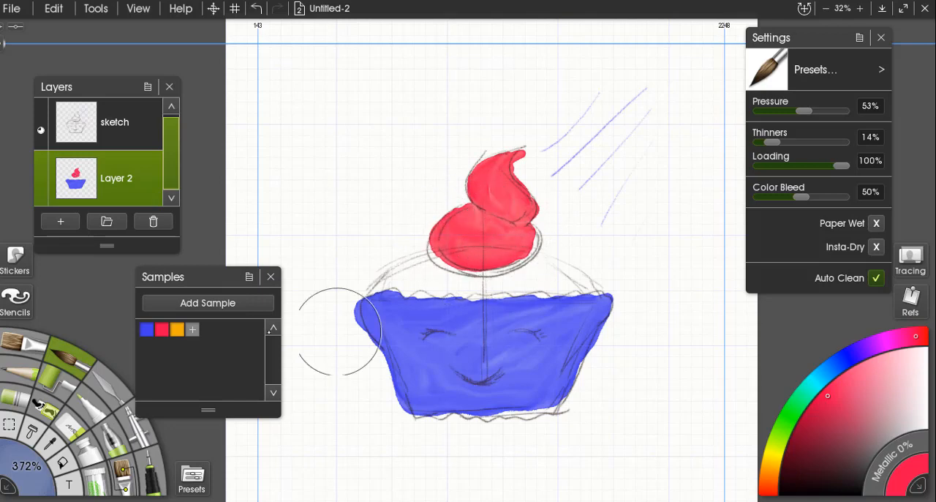
pyautogui.click(177, 329)
pyautogui.moveTo(412, 269)
pyautogui.mouseDown()
pyautogui.moveTo(387, 276)
pyautogui.moveTo(417, 260)
pyautogui.moveTo(441, 264)
pyautogui.moveTo(408, 283)
pyautogui.moveTo(436, 274)
pyautogui.moveTo(438, 284)
pyautogui.moveTo(449, 269)
pyautogui.moveTo(498, 280)
pyautogui.moveTo(529, 256)
pyautogui.moveTo(580, 277)
pyautogui.moveTo(441, 290)
pyautogui.moveTo(546, 293)
pyautogui.mouseUp()
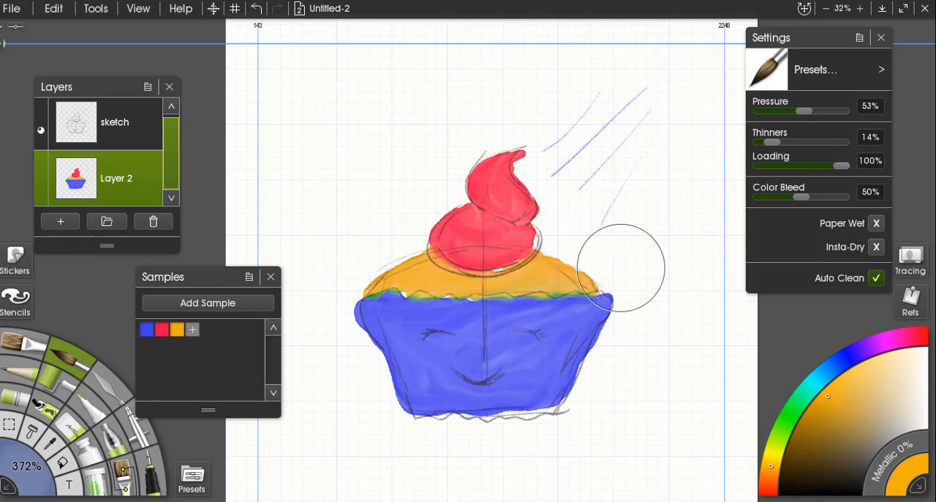
# Select the blue sample, set thinners to 69% and brush a pale highlight over the wrapper's upper right side.
pyautogui.scroll(-4, 621, 268)
pyautogui.scroll(7, 502, 286)
pyautogui.moveTo(486, 300); pyautogui.dragTo(500, 124)
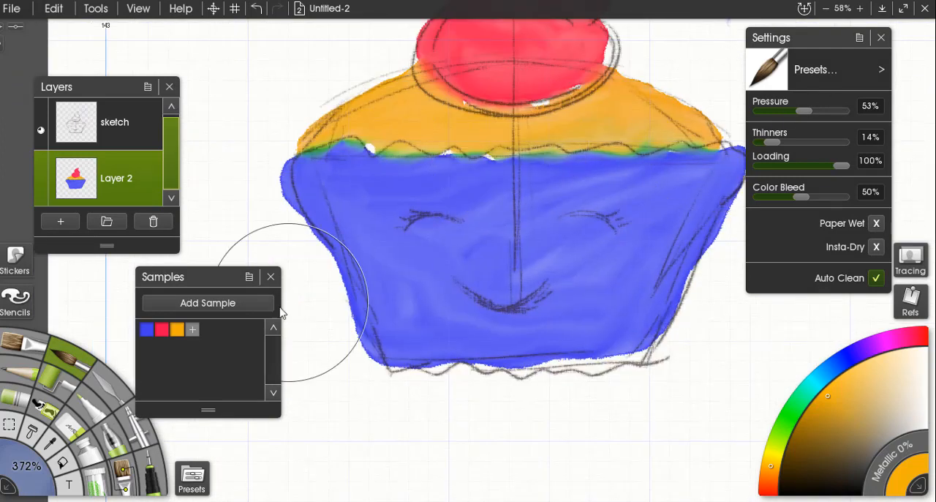
pyautogui.click(146, 329)
pyautogui.click(919, 485)
pyautogui.moveTo(776, 142); pyautogui.dragTo(821, 141)
pyautogui.moveTo(631, 208)
pyautogui.mouseDown()
pyautogui.moveTo(635, 168)
pyautogui.moveTo(687, 175)
pyautogui.moveTo(589, 185)
pyautogui.moveTo(613, 195)
pyautogui.moveTo(632, 187)
pyautogui.moveTo(590, 210)
pyautogui.moveTo(609, 214)
pyautogui.moveTo(581, 247)
pyautogui.moveTo(606, 223)
pyautogui.moveTo(579, 296)
pyautogui.moveTo(621, 252)
pyautogui.moveTo(572, 197)
pyautogui.moveTo(506, 179)
pyautogui.moveTo(584, 198)
pyautogui.mouseUp()
# Brush pale yellow-orange highlights onto the right side of the cake top, setting the brush size to 300%.
pyautogui.click(177, 329)
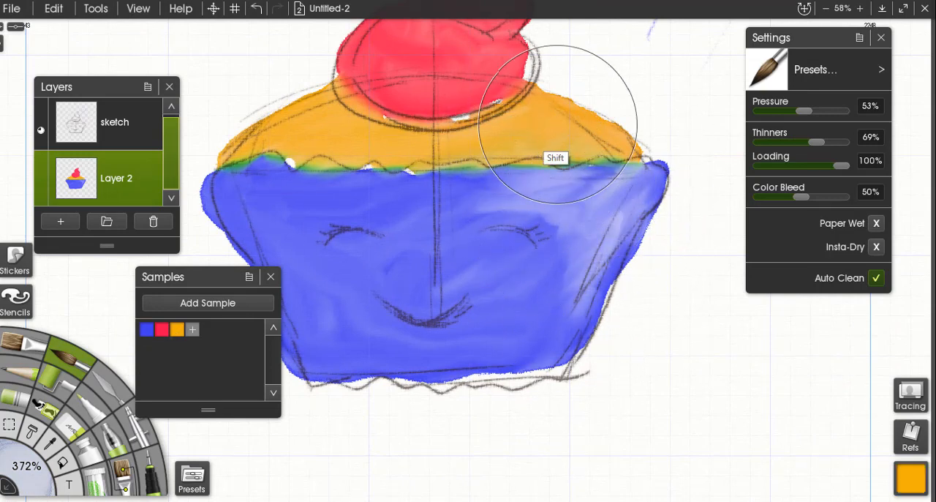
pyautogui.moveTo(557, 124)
pyautogui.keyDown('shift'); pyautogui.mouseDown()
pyautogui.moveTo(497, 124)
pyautogui.moveTo(518, 121)
pyautogui.mouseUp(); pyautogui.keyUp('shift')
pyautogui.moveTo(517, 116); pyautogui.dragTo(505, 119)
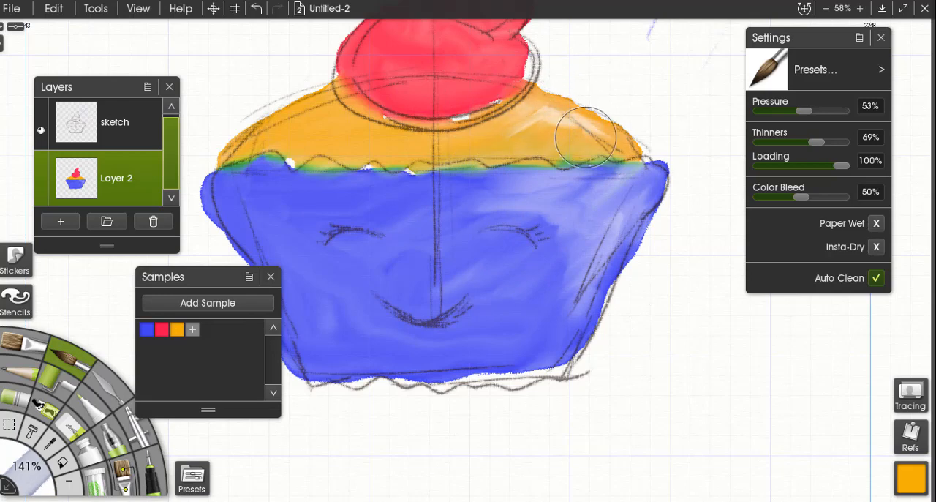
pyautogui.click(26, 465)
pyautogui.write('3')
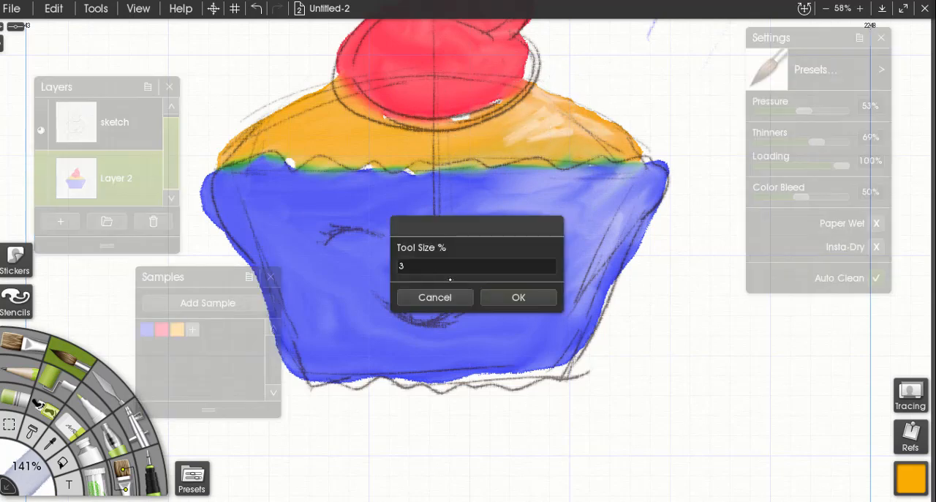
pyautogui.write('00')
pyautogui.press('Return')
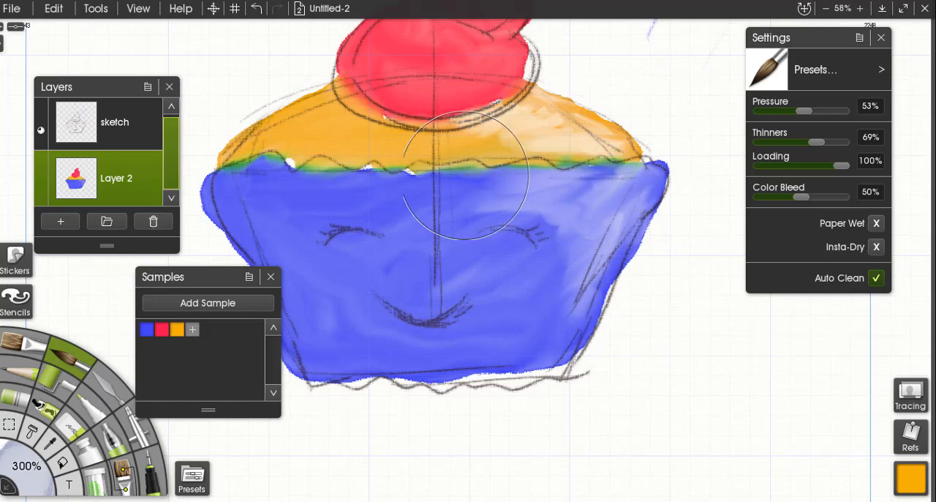
# Select the pinkish red sample and brush pale highlights down the right side of both frosting swirls.
pyautogui.moveTo(465, 175); pyautogui.dragTo(561, 299)
pyautogui.moveTo(561, 62)
pyautogui.mouseDown()
pyautogui.moveTo(605, 110)
pyautogui.moveTo(590, 101)
pyautogui.mouseUp()
pyautogui.hotkey('ctrl', 'z')
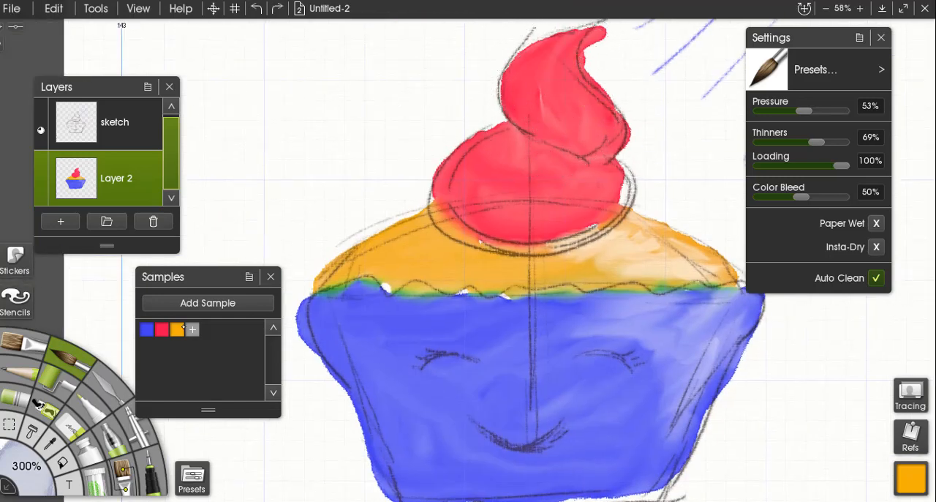
pyautogui.click(162, 329)
pyautogui.moveTo(565, 53); pyautogui.dragTo(607, 137)
pyautogui.moveTo(545, 165)
pyautogui.mouseDown()
pyautogui.moveTo(588, 178)
pyautogui.moveTo(571, 212)
pyautogui.moveTo(581, 202)
pyautogui.mouseUp()
pyautogui.scroll(-5, 585, 383)
pyautogui.scroll(4, 582, 388)
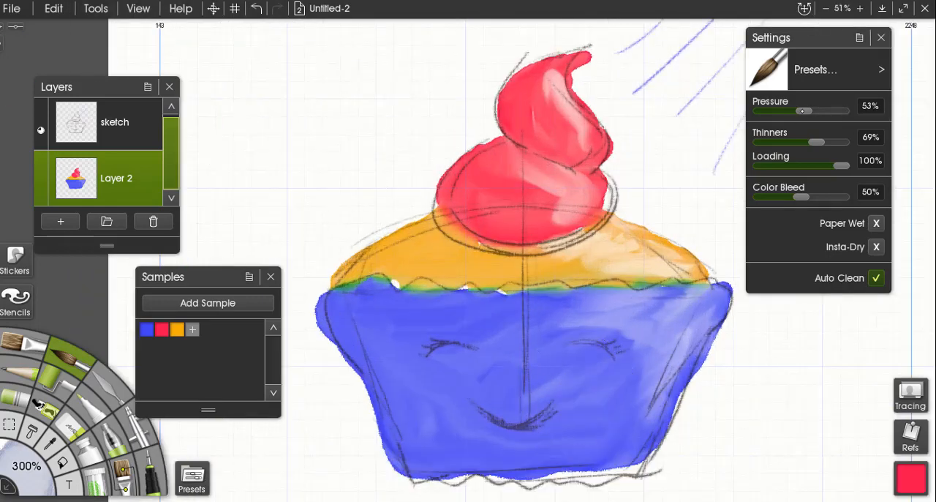
# Choose a darker yellow-orange, enable Insta-Dry and set the brush to 243% size, 50% pressure and 15% thinners.
pyautogui.moveTo(803, 111); pyautogui.dragTo(850, 119)
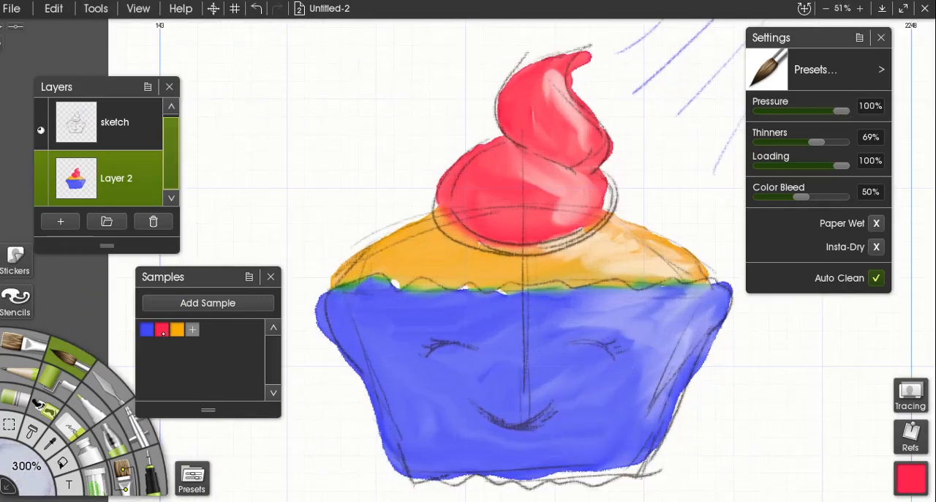
pyautogui.click(177, 329)
pyautogui.click(911, 478)
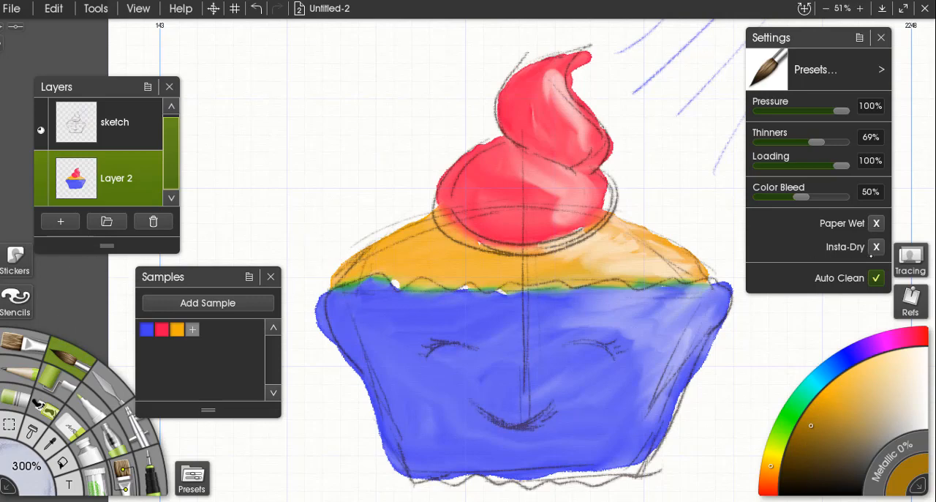
pyautogui.click(875, 246)
pyautogui.press('[')
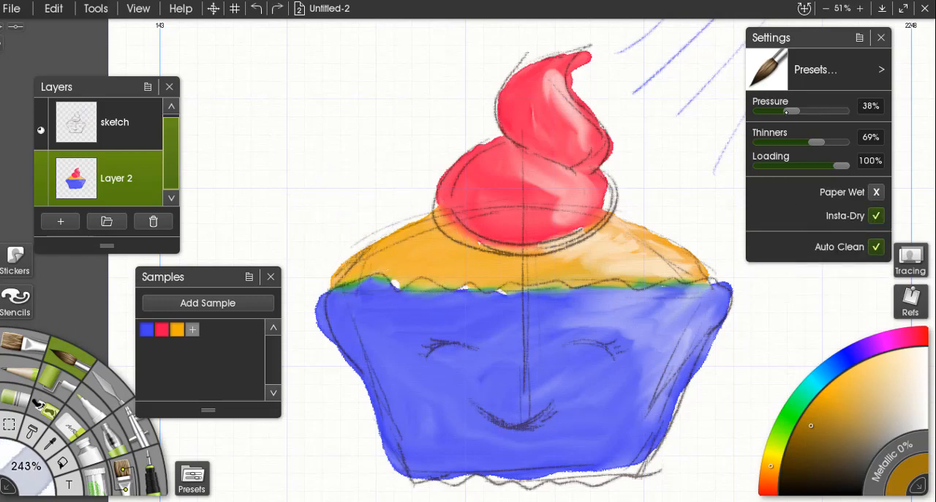
pyautogui.moveTo(787, 112); pyautogui.dragTo(794, 111)
pyautogui.moveTo(816, 141); pyautogui.dragTo(773, 139)
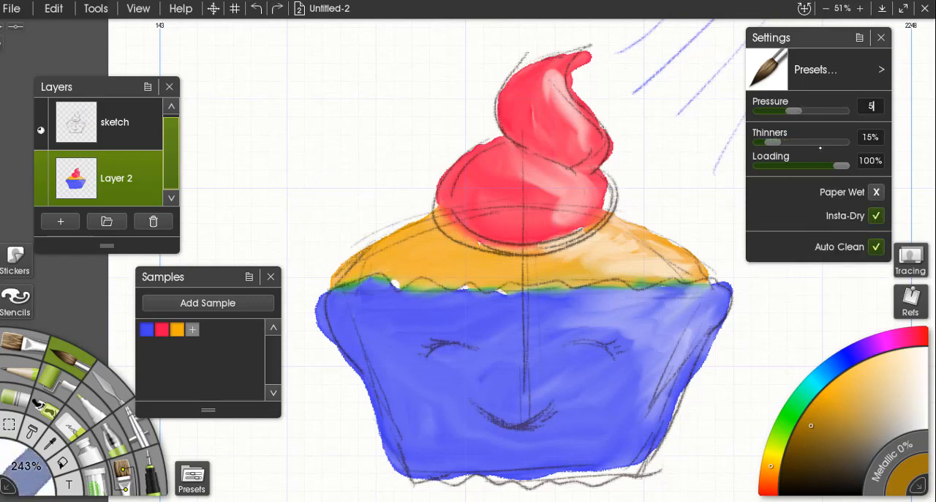
# Paint brownish shadow strokes along the cake top's left edge and wavy lower edge, and disable Insta-Dry.
pyautogui.moveTo(368, 250)
pyautogui.mouseDown()
pyautogui.moveTo(331, 279)
pyautogui.moveTo(431, 212)
pyautogui.mouseUp()
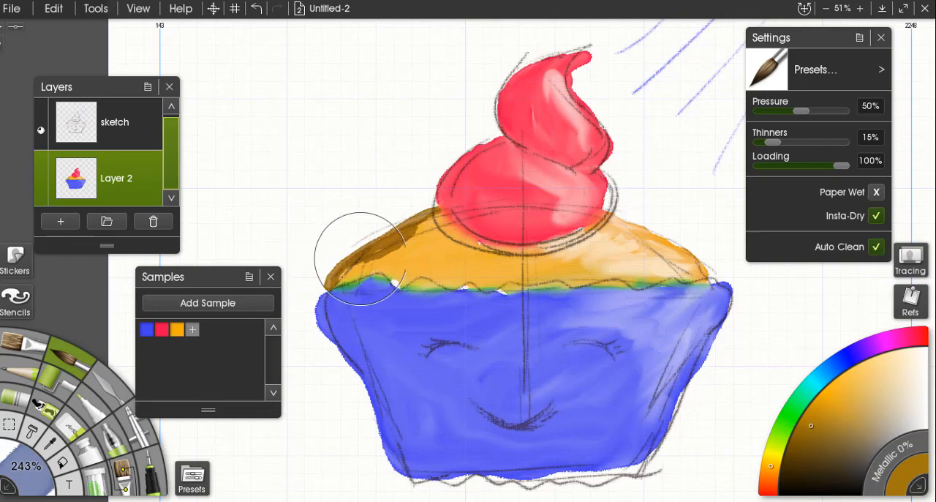
pyautogui.moveTo(354, 279); pyautogui.dragTo(559, 278)
pyautogui.click(876, 216)
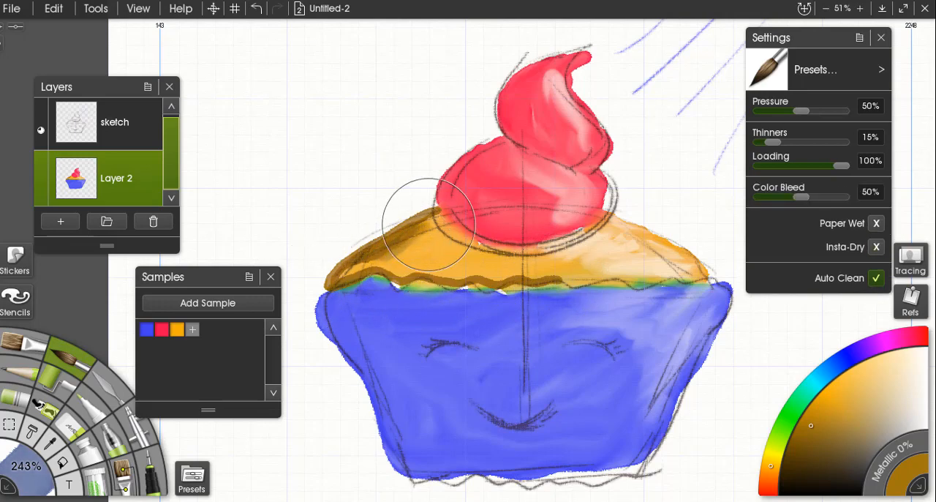
# Blend the brownish shadow strokes into the yellow-orange cake top along its left side and lower edge.
pyautogui.scroll(5, 415, 254)
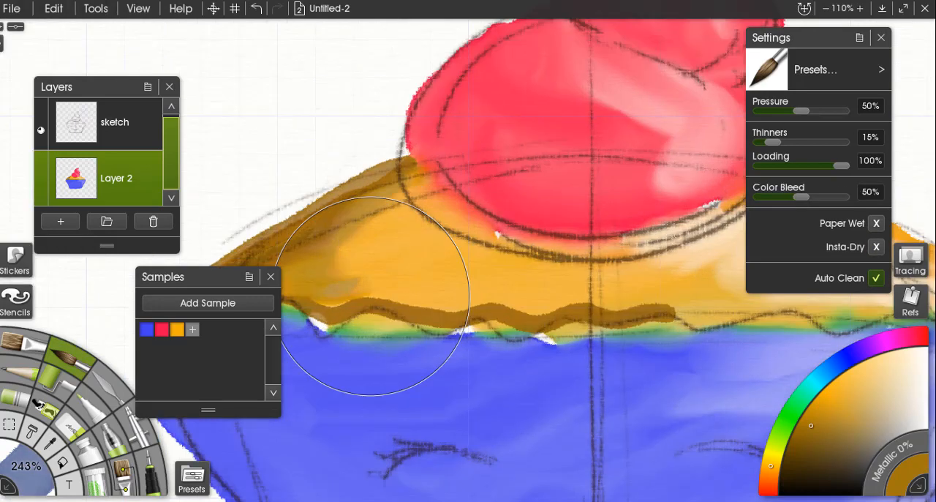
pyautogui.moveTo(376, 299); pyautogui.dragTo(611, 286)
pyautogui.moveTo(430, 289)
pyautogui.mouseDown()
pyautogui.moveTo(427, 260)
pyautogui.moveTo(407, 292)
pyautogui.moveTo(487, 266)
pyautogui.mouseUp()
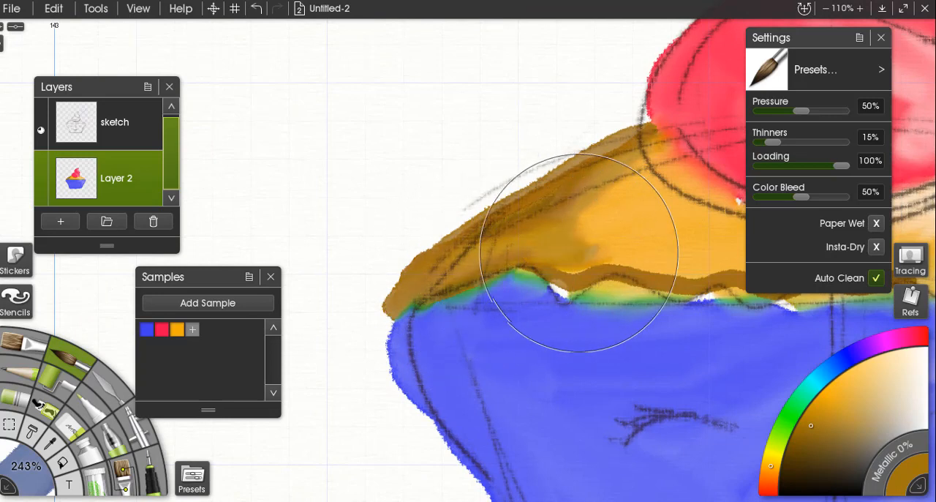
pyautogui.moveTo(592, 241); pyautogui.dragTo(478, 276)
pyautogui.moveTo(496, 256)
pyautogui.mouseDown()
pyautogui.moveTo(485, 234)
pyautogui.moveTo(522, 203)
pyautogui.moveTo(452, 276)
pyautogui.moveTo(460, 283)
pyautogui.moveTo(504, 263)
pyautogui.moveTo(534, 232)
pyautogui.moveTo(562, 312)
pyautogui.moveTo(679, 311)
pyautogui.mouseUp()
pyautogui.moveTo(680, 312)
pyautogui.mouseDown()
pyautogui.moveTo(560, 299)
pyautogui.moveTo(459, 302)
pyautogui.moveTo(589, 289)
pyautogui.moveTo(401, 161)
pyautogui.moveTo(357, 185)
pyautogui.moveTo(496, 152)
pyautogui.mouseUp()
pyautogui.moveTo(426, 191); pyautogui.dragTo(450, 147)
pyautogui.scroll(-9, 450, 147)
pyautogui.moveTo(644, 244)
pyautogui.mouseDown()
pyautogui.moveTo(527, 230)
pyautogui.moveTo(583, 259)
pyautogui.mouseUp()
# Select the pinkish red sample, enable Insta-Dry and paint stronger red shading along the edges of both frosting swirls.
pyautogui.click(162, 329)
pyautogui.scroll(6, 459, 262)
pyautogui.click(877, 247)
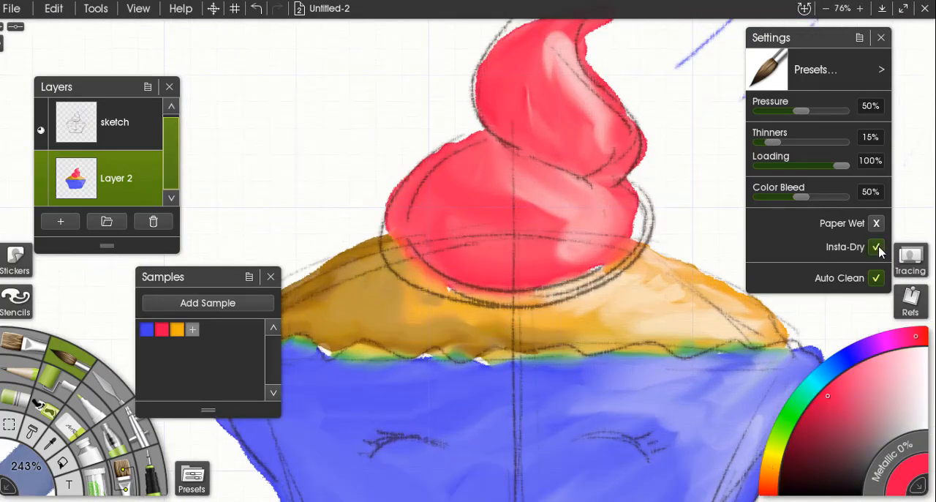
pyautogui.moveTo(505, 121); pyautogui.dragTo(537, 211)
pyautogui.keyDown('shift'); pyautogui.moveTo(426, 172); pyautogui.dragTo(332, 165); pyautogui.keyUp('shift')
pyautogui.moveTo(543, 133)
pyautogui.mouseDown()
pyautogui.moveTo(520, 151)
pyautogui.moveTo(530, 208)
pyautogui.moveTo(517, 189)
pyautogui.moveTo(579, 244)
pyautogui.mouseUp()
pyautogui.moveTo(444, 272)
pyautogui.mouseDown()
pyautogui.moveTo(429, 289)
pyautogui.moveTo(460, 346)
pyautogui.moveTo(541, 368)
pyautogui.moveTo(587, 363)
pyautogui.moveTo(441, 281)
pyautogui.moveTo(515, 226)
pyautogui.moveTo(458, 304)
pyautogui.mouseUp()
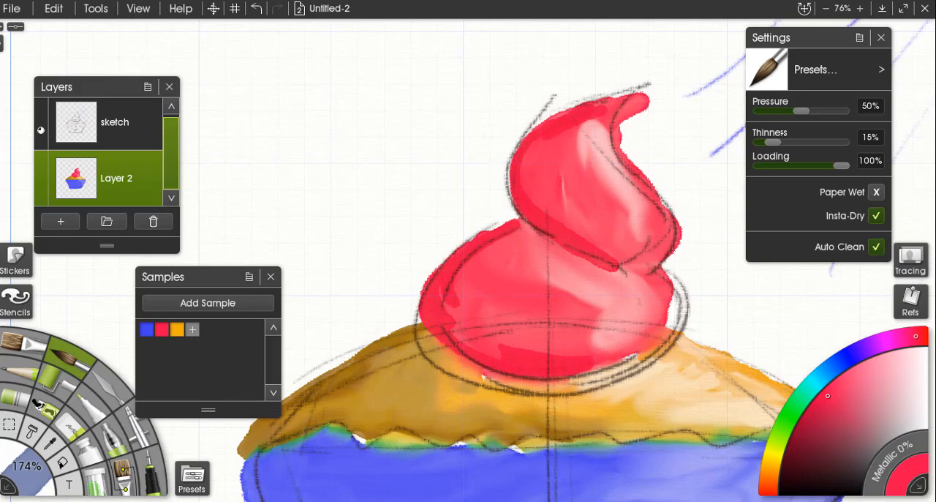
# Disable Insta-Dry and blend the strong red shading into the upper and lower frosting swirls.
pyautogui.click(877, 215)
pyautogui.moveTo(589, 126)
pyautogui.mouseDown()
pyautogui.moveTo(520, 168)
pyautogui.moveTo(565, 223)
pyautogui.moveTo(544, 148)
pyautogui.moveTo(614, 250)
pyautogui.moveTo(558, 192)
pyautogui.moveTo(607, 115)
pyautogui.moveTo(601, 237)
pyautogui.mouseUp()
pyautogui.moveTo(449, 290)
pyautogui.mouseDown()
pyautogui.moveTo(500, 345)
pyautogui.moveTo(456, 314)
pyautogui.moveTo(587, 351)
pyautogui.mouseUp()
pyautogui.moveTo(490, 261)
pyautogui.mouseDown()
pyautogui.moveTo(486, 343)
pyautogui.moveTo(482, 297)
pyautogui.moveTo(531, 273)
pyautogui.moveTo(579, 338)
pyautogui.moveTo(584, 285)
pyautogui.moveTo(600, 302)
pyautogui.moveTo(558, 329)
pyautogui.moveTo(494, 316)
pyautogui.mouseUp()
pyautogui.scroll(-5, 486, 274)
pyautogui.scroll(3, 485, 273)
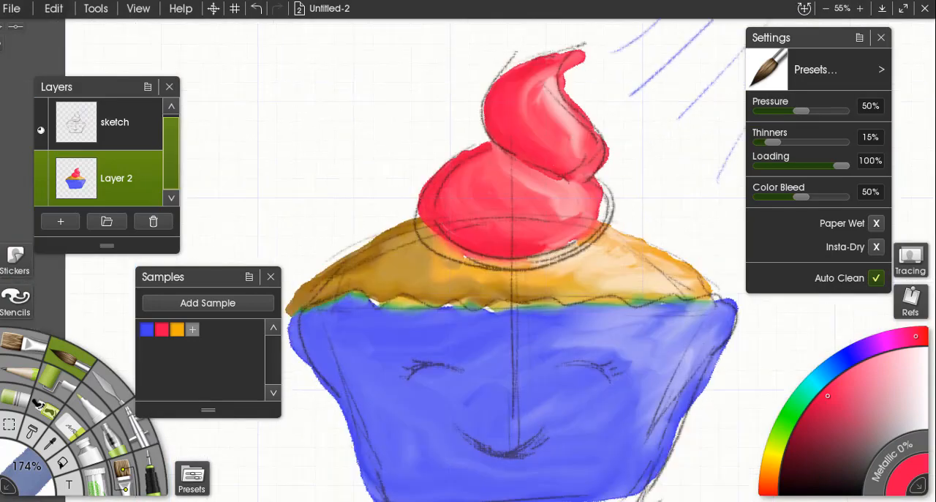
# Darken the blue sample and, with Insta-Dry on, paint shadow strokes along the wrapper's wavy upper edge and left side.
pyautogui.moveTo(485, 272); pyautogui.dragTo(488, 163)
pyautogui.click(149, 329)
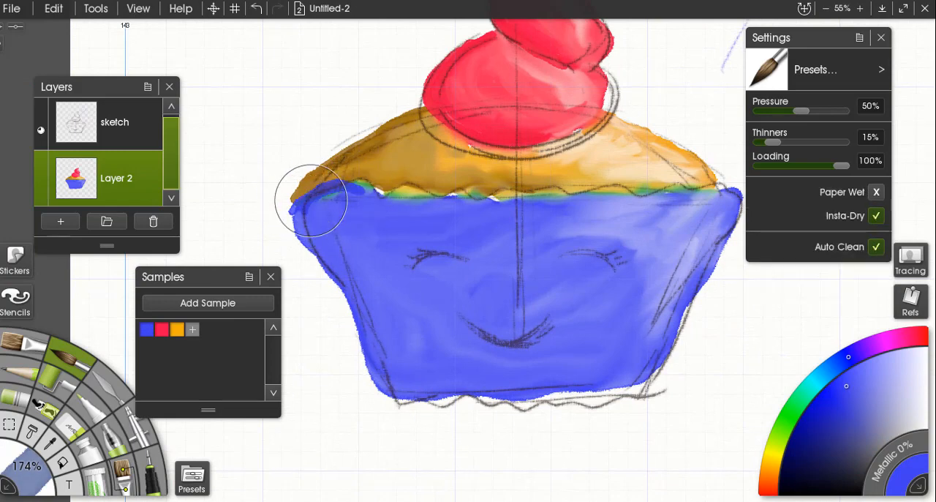
pyautogui.click(841, 435)
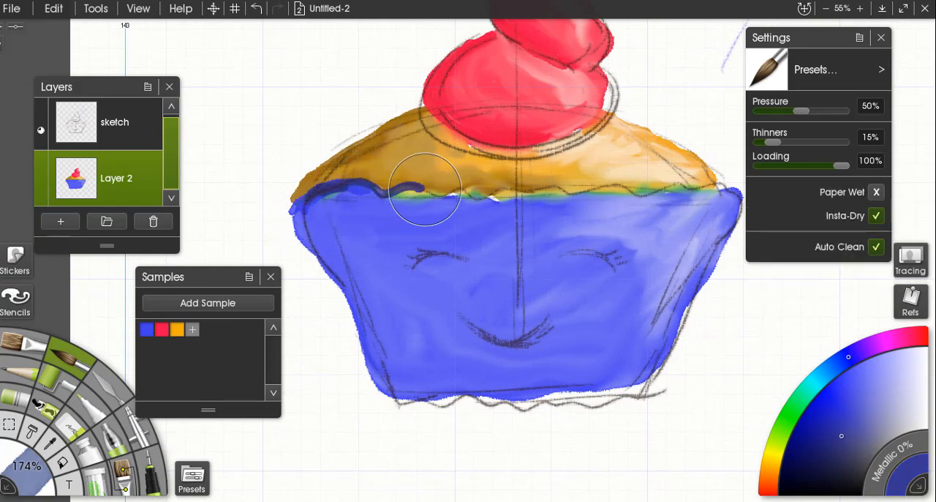
pyautogui.moveTo(424, 188); pyautogui.dragTo(620, 190)
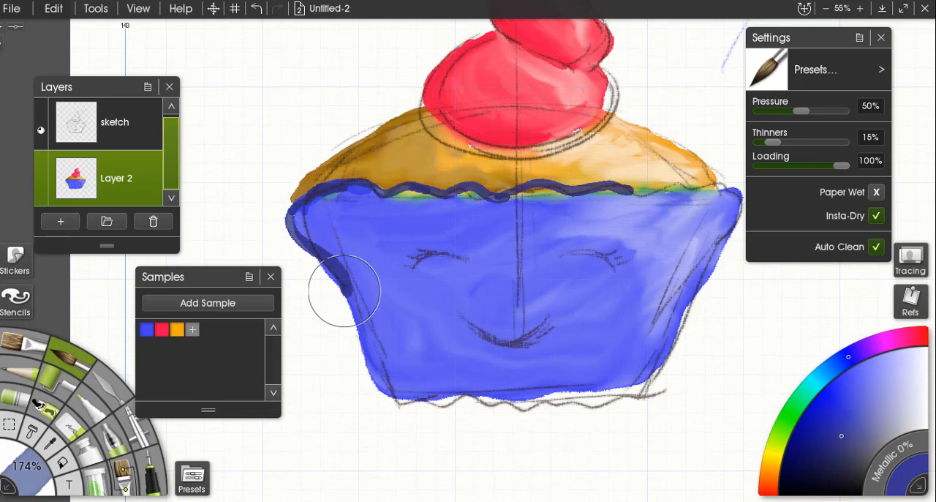
pyautogui.moveTo(295, 206)
pyautogui.mouseDown()
pyautogui.moveTo(286, 221)
pyautogui.moveTo(344, 276)
pyautogui.moveTo(414, 397)
pyautogui.mouseUp()
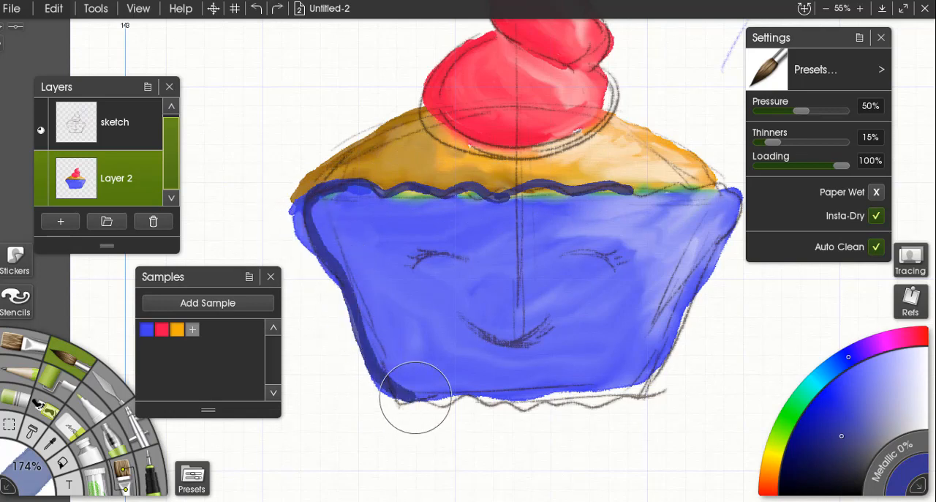
# Disable Insta-Dry and blend the dark blue strokes into the wrapper along its upper edge and sides.
pyautogui.click(876, 216)
pyautogui.moveTo(323, 213)
pyautogui.mouseDown()
pyautogui.moveTo(372, 184)
pyautogui.moveTo(378, 212)
pyautogui.moveTo(383, 194)
pyautogui.moveTo(402, 192)
pyautogui.mouseUp()
pyautogui.scroll(3, 371, 184)
pyautogui.moveTo(534, 274); pyautogui.dragTo(566, 274)
pyautogui.moveTo(430, 215)
pyautogui.mouseDown()
pyautogui.moveTo(456, 174)
pyautogui.moveTo(521, 183)
pyautogui.mouseUp()
pyautogui.moveTo(379, 208)
pyautogui.mouseDown()
pyautogui.moveTo(464, 297)
pyautogui.moveTo(477, 333)
pyautogui.mouseUp()
pyautogui.moveTo(402, 222)
pyautogui.mouseDown()
pyautogui.moveTo(392, 203)
pyautogui.moveTo(419, 219)
pyautogui.moveTo(446, 272)
pyautogui.mouseUp()
pyautogui.moveTo(477, 377); pyautogui.dragTo(386, 207)
pyautogui.moveTo(386, 209)
pyautogui.mouseDown()
pyautogui.moveTo(475, 308)
pyautogui.moveTo(444, 164)
pyautogui.moveTo(396, 132)
pyautogui.mouseUp()
pyautogui.moveTo(473, 139); pyautogui.dragTo(447, 339)
pyautogui.moveTo(405, 216)
pyautogui.mouseDown()
pyautogui.moveTo(425, 200)
pyautogui.moveTo(517, 205)
pyautogui.moveTo(501, 228)
pyautogui.moveTo(369, 220)
pyautogui.mouseUp()
pyautogui.moveTo(369, 221)
pyautogui.mouseDown()
pyautogui.moveTo(523, 188)
pyautogui.moveTo(697, 190)
pyautogui.moveTo(558, 170)
pyautogui.moveTo(606, 193)
pyautogui.moveTo(503, 315)
pyautogui.mouseUp()
pyautogui.moveTo(399, 342); pyautogui.dragTo(464, 239)
# Hide and show the sketch layer to examine the painted cupcake with and without its pencil lines.
pyautogui.scroll(-5, 464, 238)
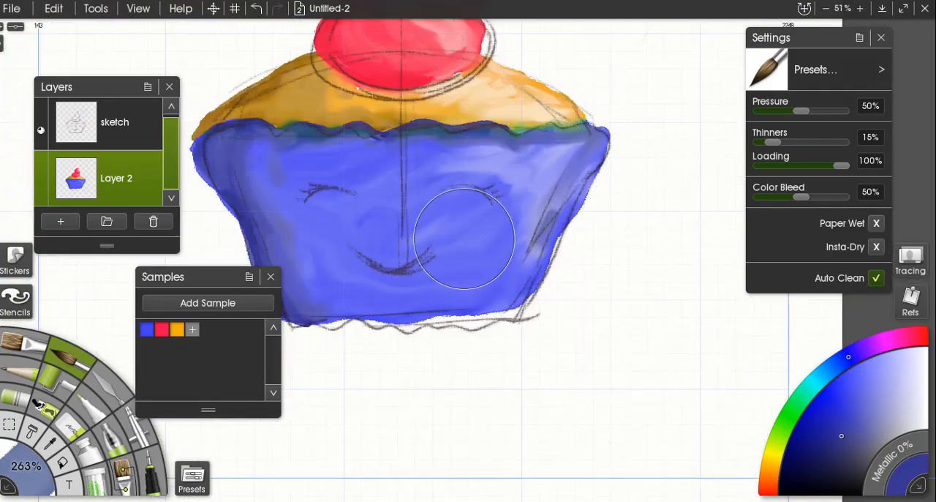
pyautogui.click(40, 114)
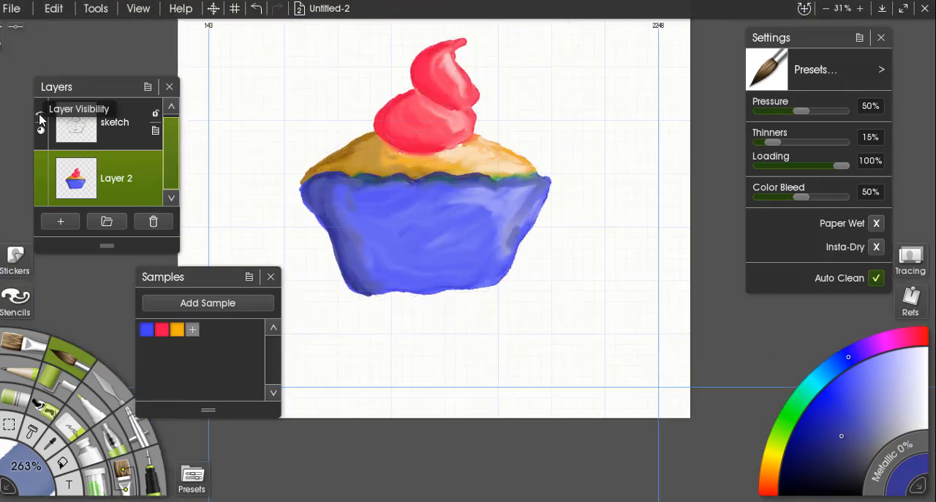
pyautogui.click(40, 115)
pyautogui.click(40, 115)
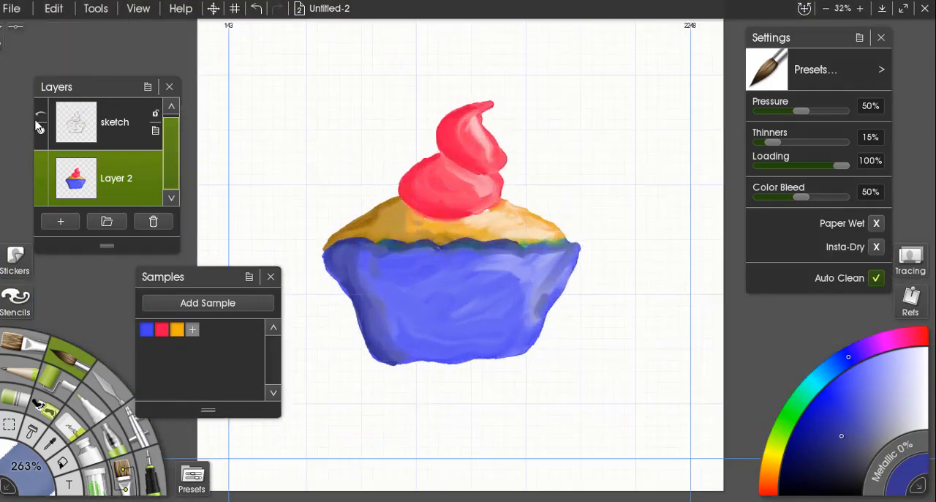
pyautogui.click(40, 115)
# Set the watercolor brush to 16% pressure and 6% thinners.
pyautogui.scroll(4, 438, 329)
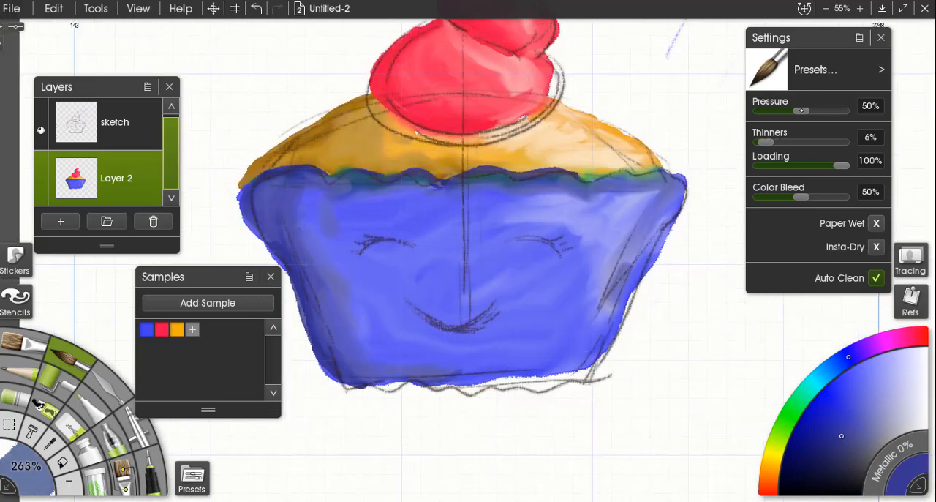
pyautogui.moveTo(801, 111); pyautogui.dragTo(778, 111)
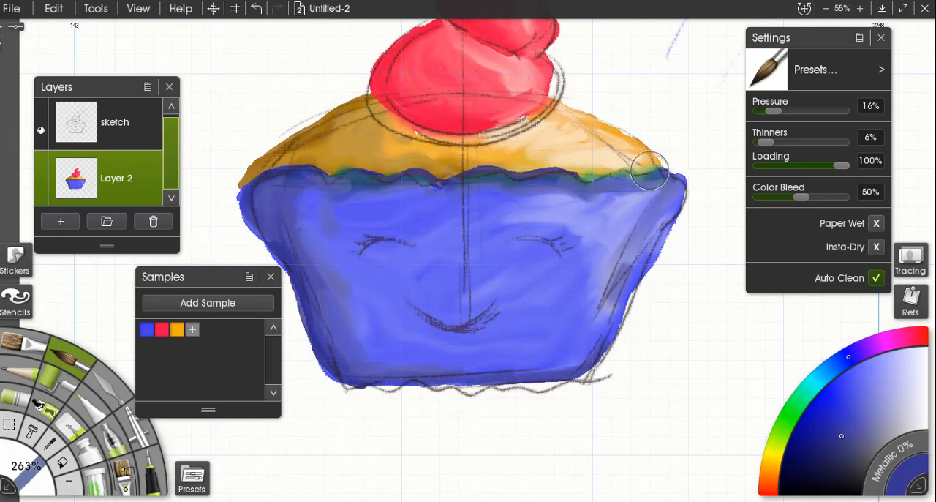
# Load the orange sample and extend the muffin top's orange paint out to its right edge.
pyautogui.click(176, 329)
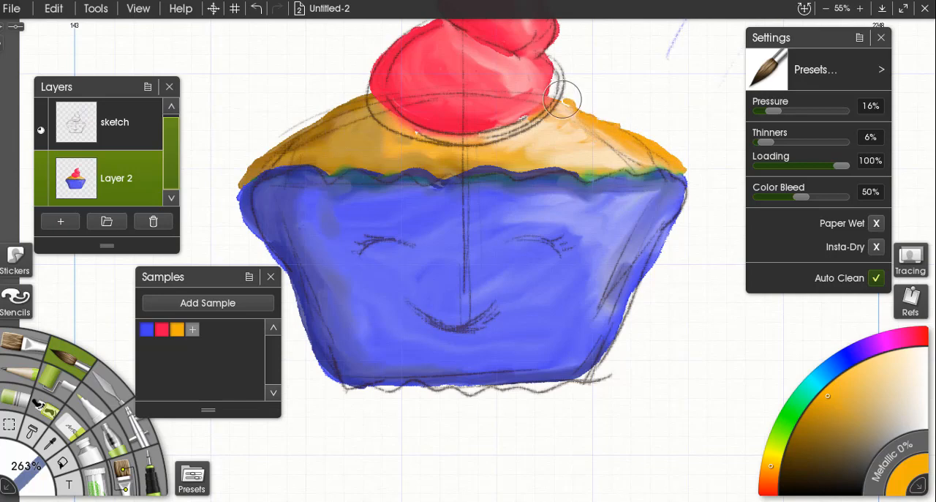
pyautogui.scroll(-5, 646, 130)
pyautogui.scroll(3, 646, 130)
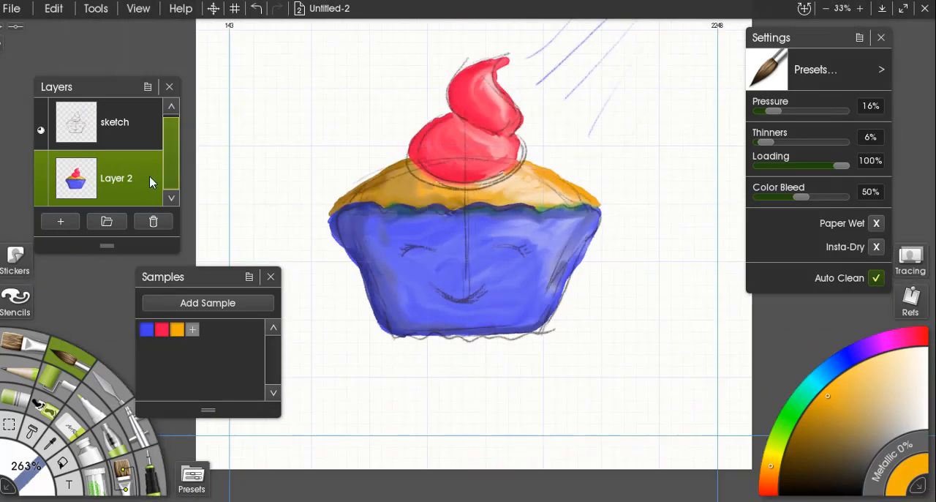
# Add a new layer between the sketch and the painted cupcake layer.
pyautogui.click(59, 221)
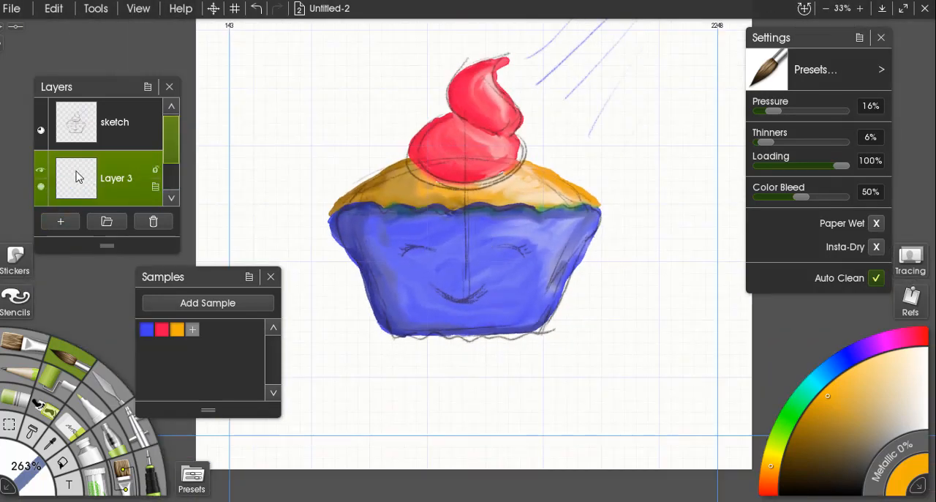
pyautogui.moveTo(174, 146); pyautogui.dragTo(174, 176)
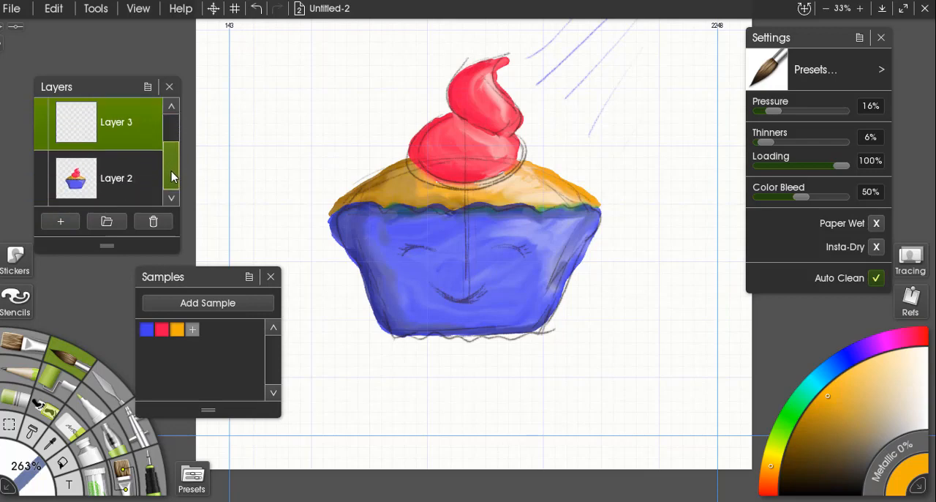
pyautogui.scroll(3, 440, 252)
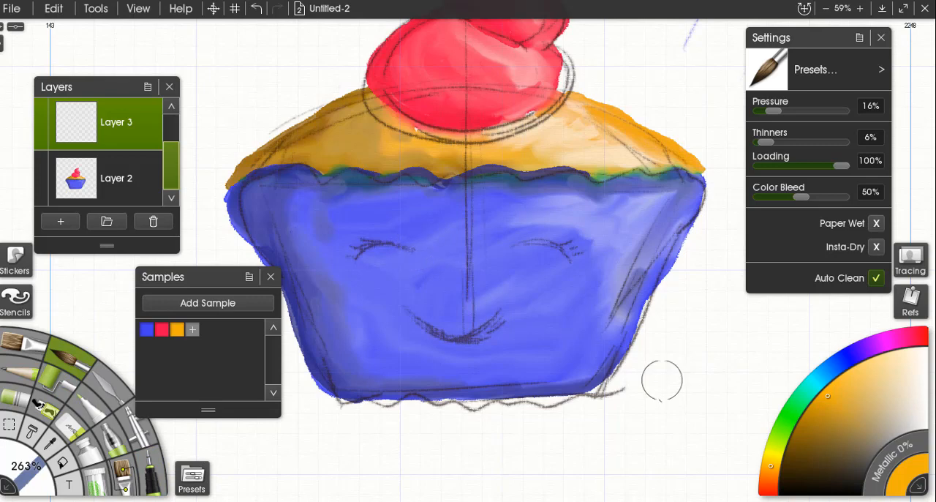
# Choose black, reduce the brush size to about 237%, and paint a curved smile over the sketched mouth.
pyautogui.click(860, 489)
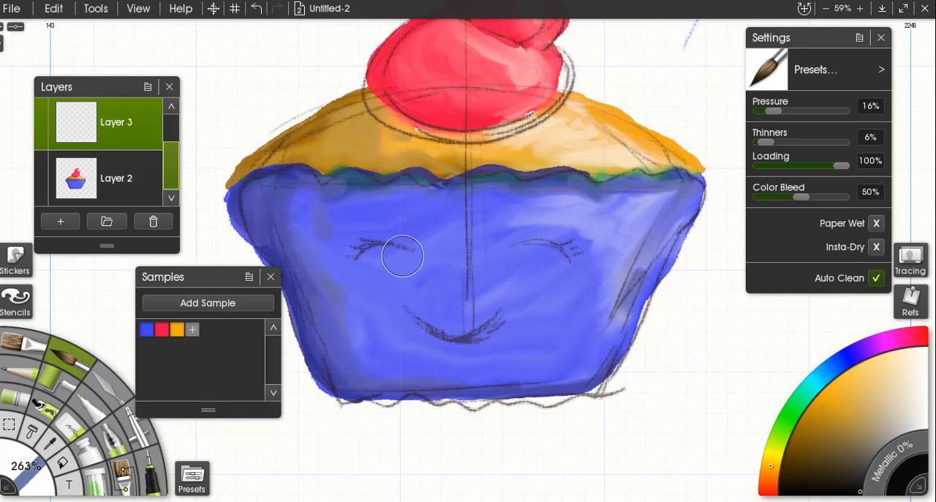
pyautogui.moveTo(418, 248)
pyautogui.mouseDown()
pyautogui.moveTo(385, 239)
pyautogui.moveTo(344, 247)
pyautogui.mouseUp()
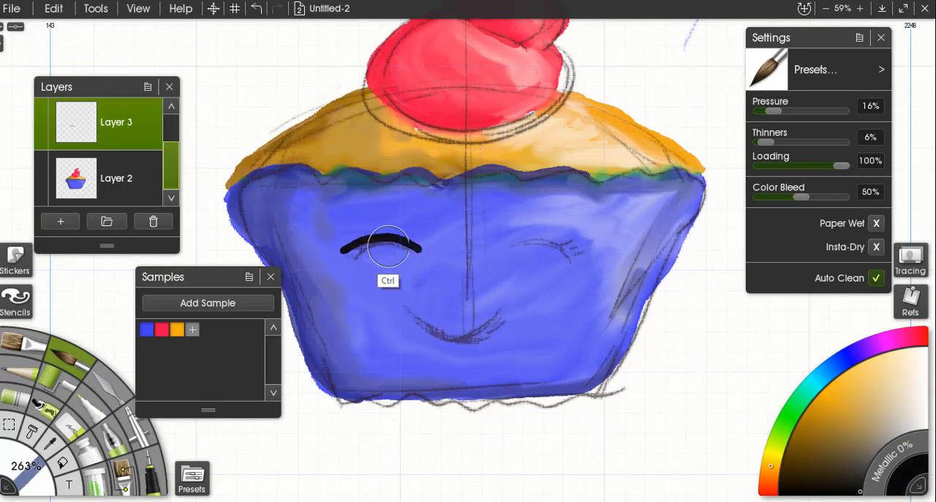
pyautogui.hotkey('ctrl', 'z')
pyautogui.moveTo(456, 314); pyautogui.dragTo(402, 287)
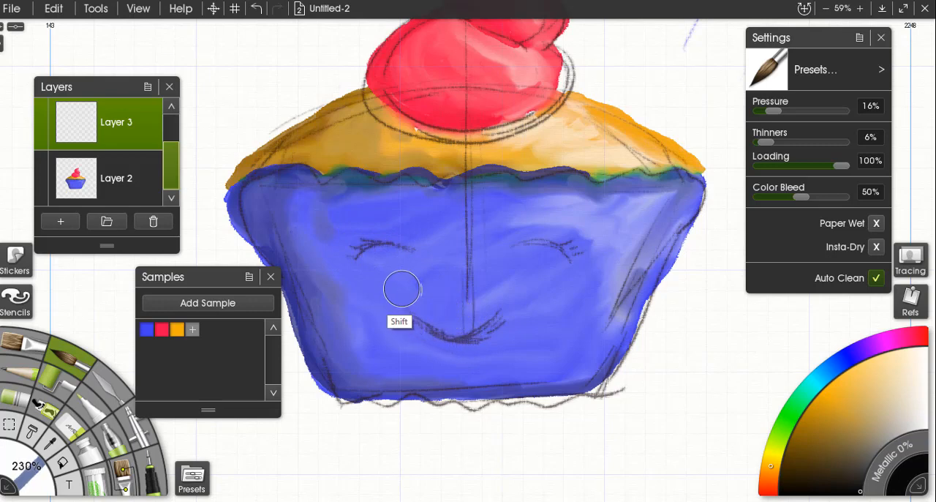
pyautogui.moveTo(410, 319)
pyautogui.mouseDown()
pyautogui.moveTo(459, 340)
pyautogui.moveTo(512, 310)
pyautogui.mouseUp()
pyautogui.moveTo(522, 242)
pyautogui.mouseDown()
pyautogui.moveTo(556, 237)
pyautogui.moveTo(577, 264)
pyautogui.mouseUp()
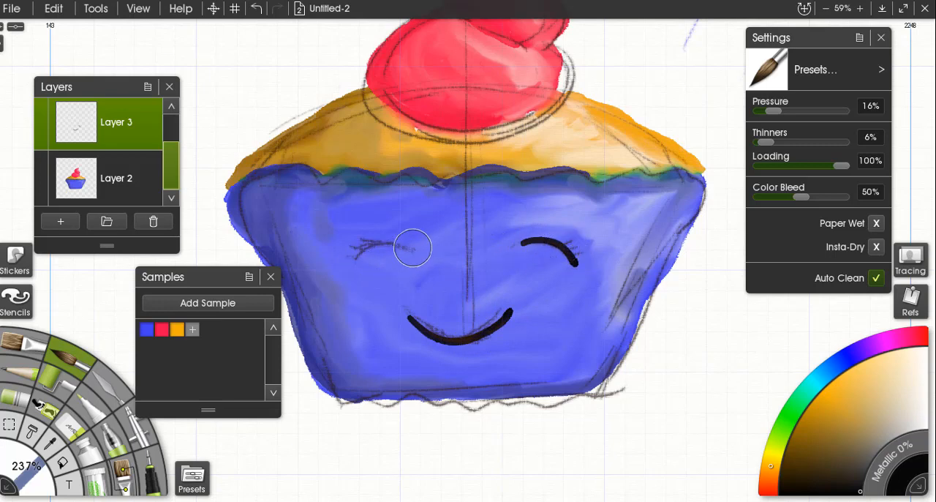
pyautogui.moveTo(412, 246)
pyautogui.mouseDown()
pyautogui.moveTo(359, 251)
pyautogui.moveTo(344, 264)
pyautogui.mouseUp()
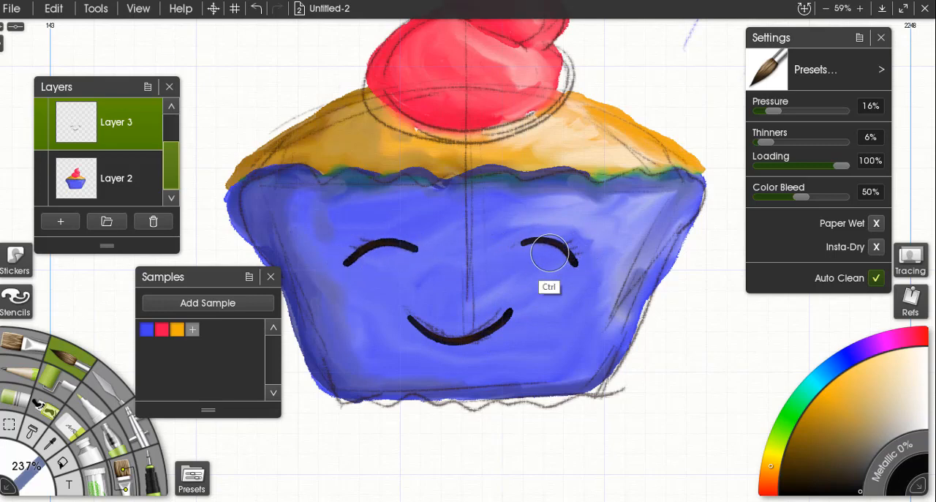
pyautogui.hotkey('ctrl', 'z')
pyautogui.hotkey('ctrl', 'z')
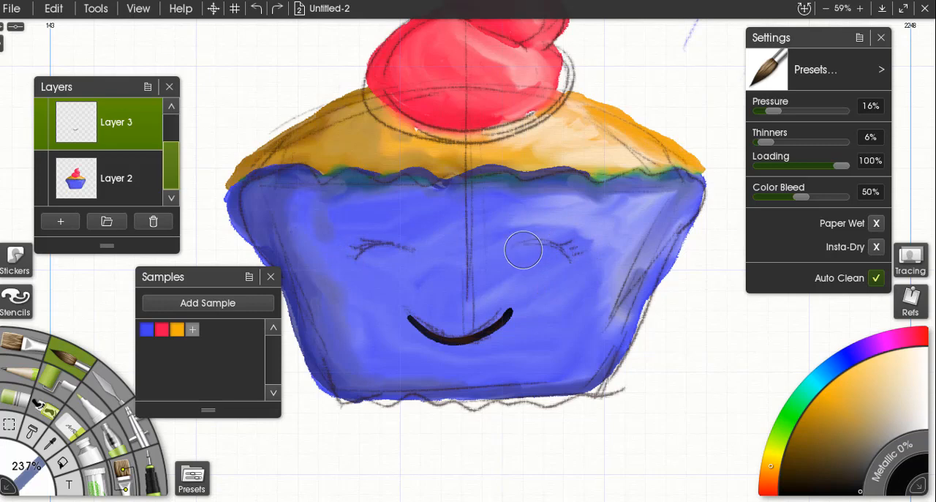
# Paint two black arcs as closed, smiling eyes over the sketched eyes.
pyautogui.moveTo(519, 253)
pyautogui.mouseDown()
pyautogui.moveTo(558, 239)
pyautogui.moveTo(591, 262)
pyautogui.mouseUp()
pyautogui.moveTo(420, 248)
pyautogui.mouseDown()
pyautogui.moveTo(398, 242)
pyautogui.moveTo(350, 260)
pyautogui.mouseUp()
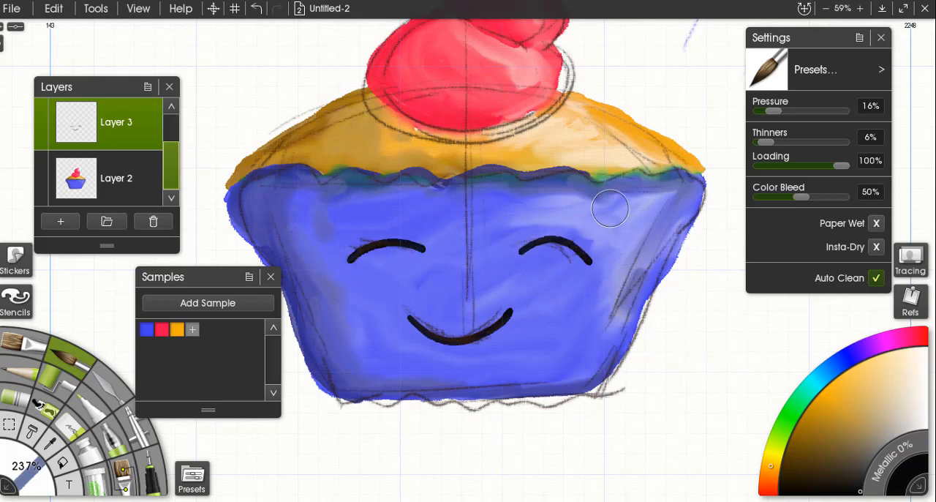
pyautogui.scroll(3, 544, 347)
pyautogui.scroll(-1, 612, 288)
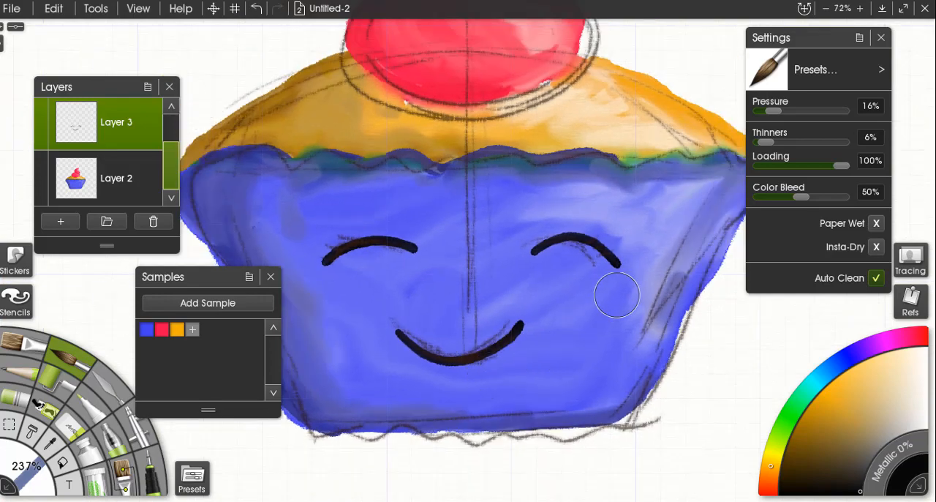
# Reduce the brush size to 175% and paint short black eyelashes at the outer end of the right eye.
pyautogui.scroll(2, 606, 282)
pyautogui.moveTo(515, 279); pyautogui.dragTo(326, 272)
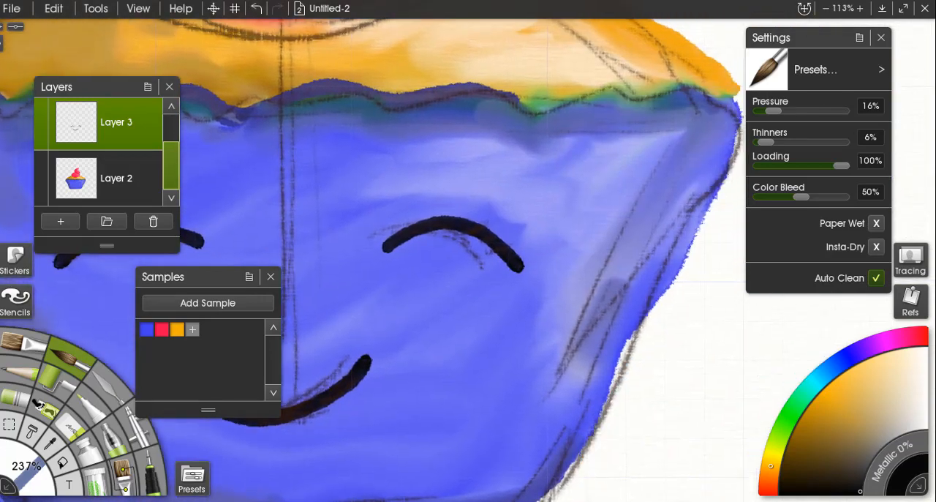
pyautogui.moveTo(493, 255)
pyautogui.mouseDown()
pyautogui.moveTo(420, 225)
pyautogui.moveTo(441, 232)
pyautogui.mouseUp()
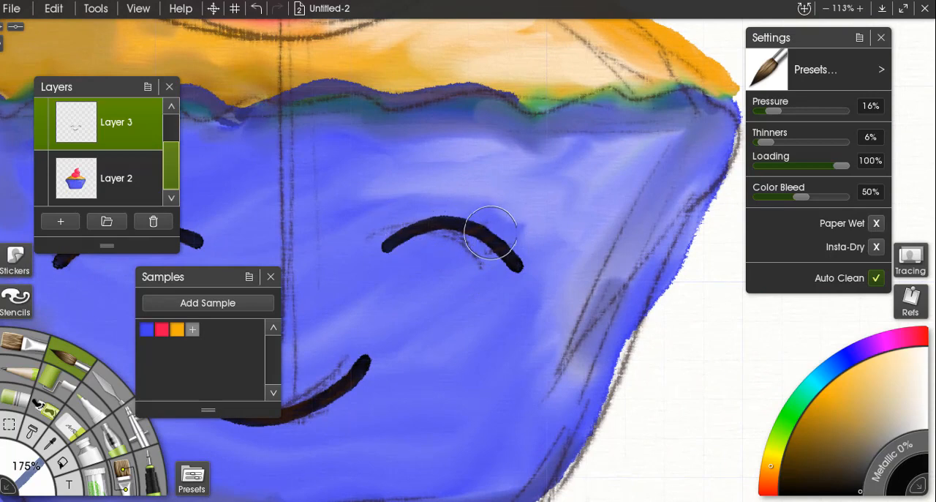
pyautogui.moveTo(506, 247); pyautogui.dragTo(521, 255)
pyautogui.moveTo(487, 229)
pyautogui.mouseDown()
pyautogui.moveTo(515, 223)
pyautogui.moveTo(507, 238)
pyautogui.moveTo(528, 232)
pyautogui.moveTo(514, 250)
pyautogui.moveTo(543, 249)
pyautogui.mouseUp()
# Paint black eyelashes at the outer end of the left eye and fill the smile into a solid crescent.
pyautogui.moveTo(282, 210); pyautogui.dragTo(562, 207)
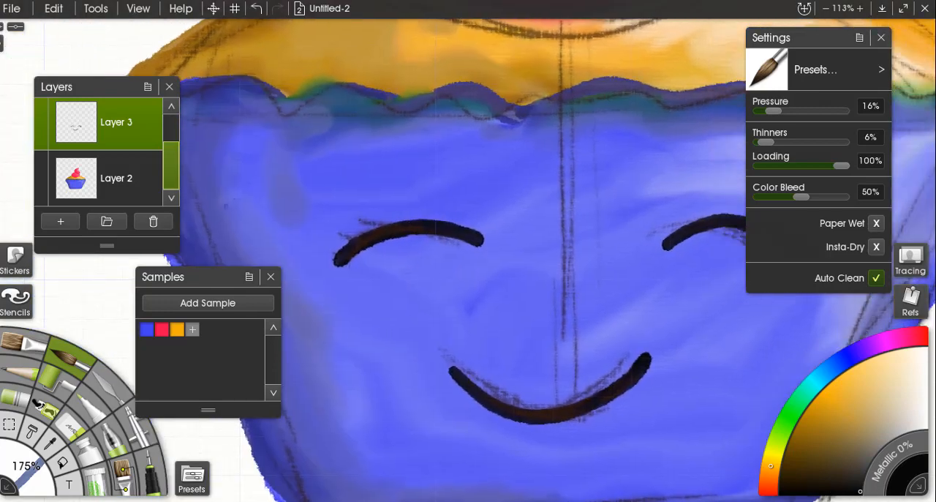
pyautogui.moveTo(382, 231); pyautogui.dragTo(337, 254)
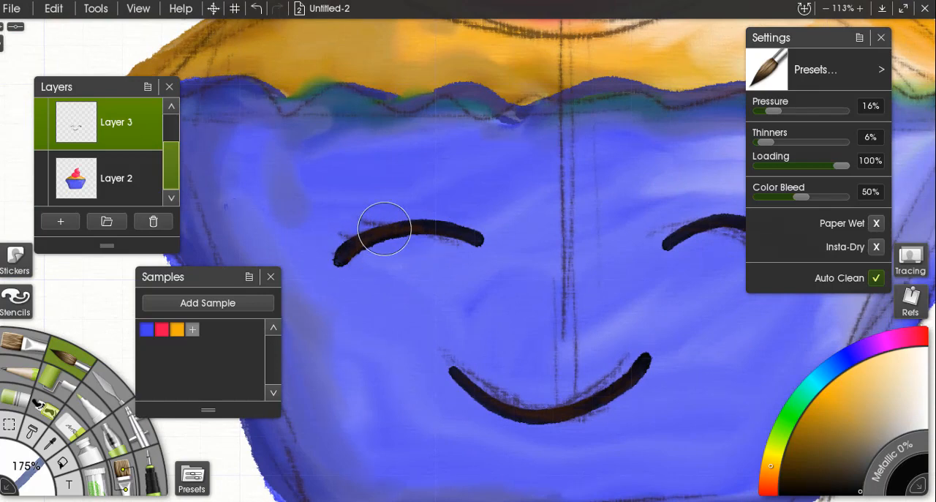
pyautogui.moveTo(351, 211)
pyautogui.mouseDown()
pyautogui.moveTo(359, 236)
pyautogui.moveTo(316, 256)
pyautogui.mouseUp()
pyautogui.moveTo(475, 367)
pyautogui.mouseDown()
pyautogui.moveTo(413, 290)
pyautogui.moveTo(411, 305)
pyautogui.moveTo(464, 324)
pyautogui.moveTo(546, 317)
pyautogui.moveTo(471, 322)
pyautogui.moveTo(409, 300)
pyautogui.moveTo(489, 318)
pyautogui.moveTo(561, 295)
pyautogui.moveTo(480, 343)
pyautogui.moveTo(541, 330)
pyautogui.moveTo(569, 305)
pyautogui.mouseUp()
pyautogui.scroll(-8, 575, 235)
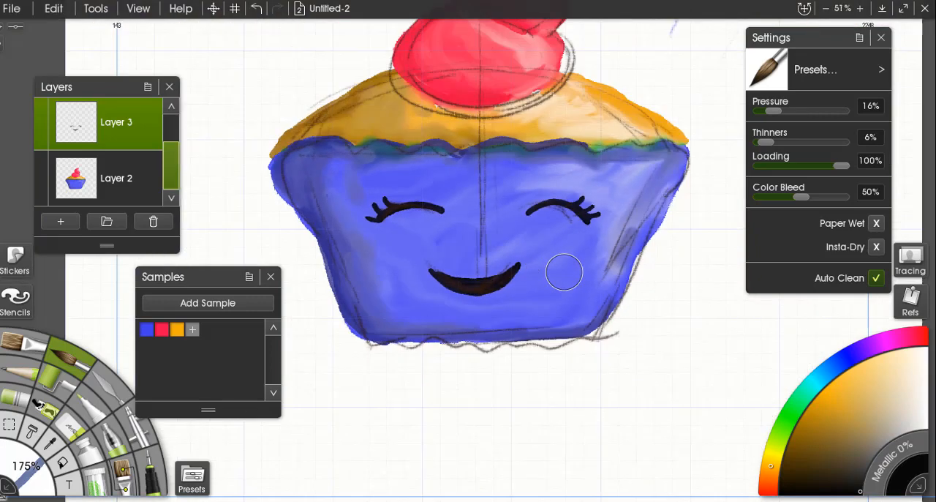
# Hide the sketch layer so the painted cupcake shows without pencil lines.
pyautogui.moveTo(169, 151); pyautogui.dragTo(167, 133)
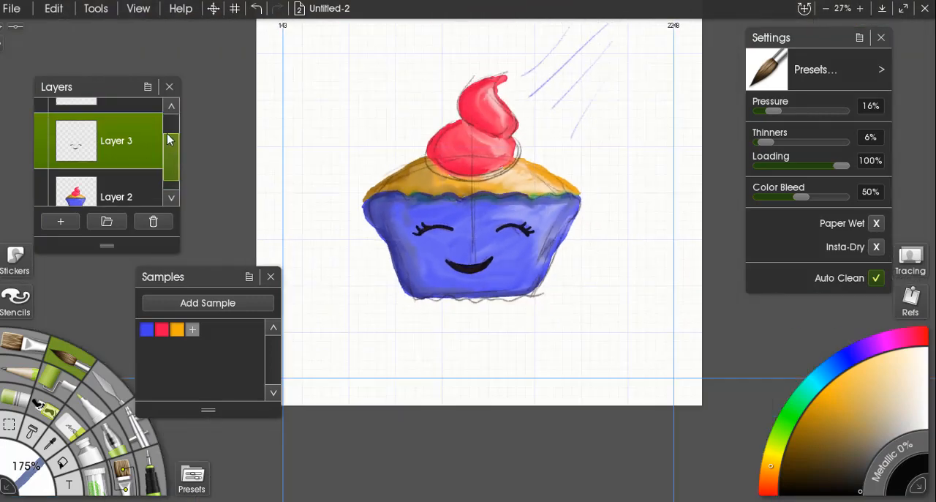
pyautogui.click(41, 120)
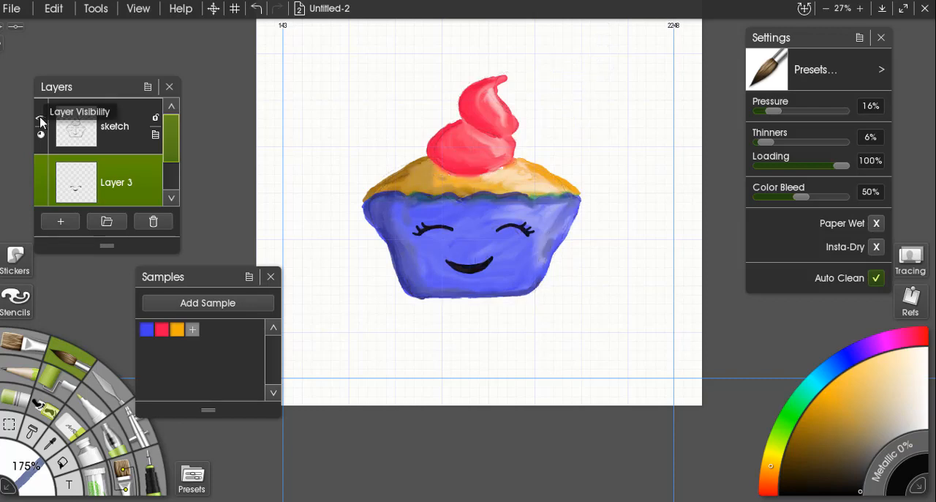
pyautogui.scroll(-2, 569, 281)
pyautogui.scroll(4, 479, 245)
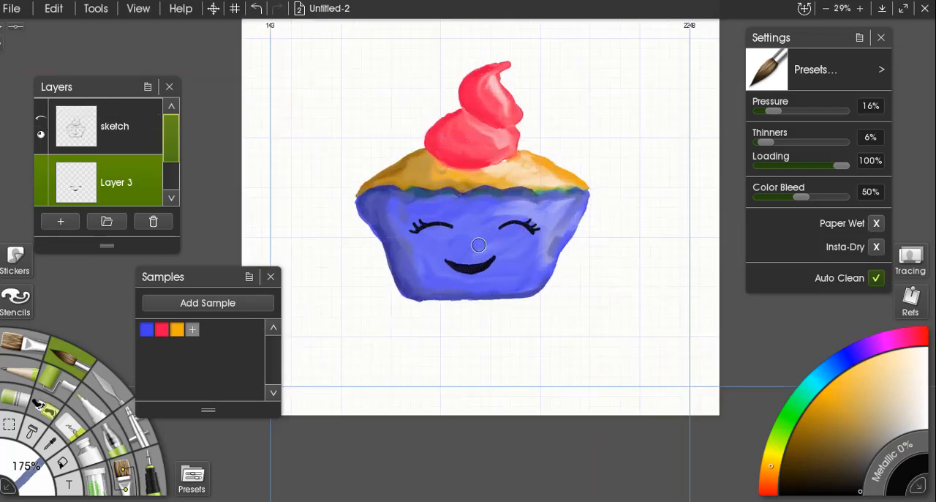
pyautogui.scroll(-4, 479, 245)
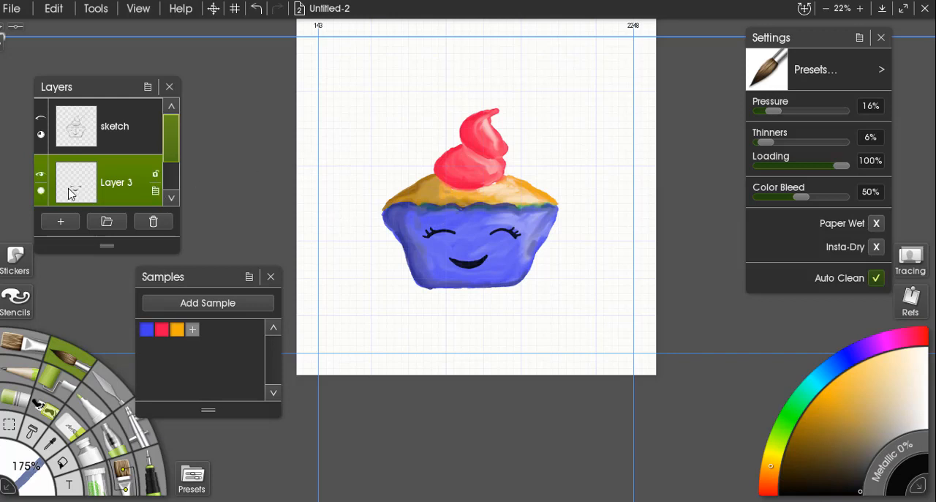
# Try scaling the face layer slightly smaller with Transform Layer Contents and cancel the transform.
pyautogui.click(155, 192)
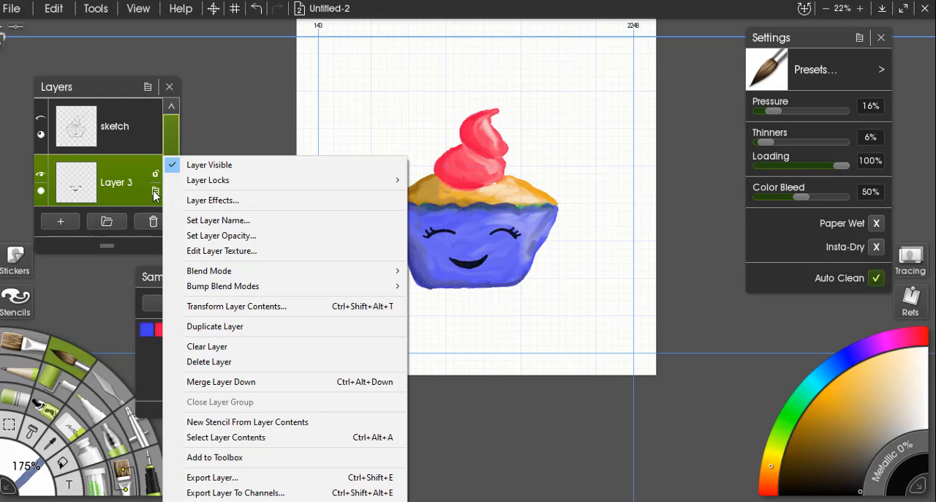
pyautogui.click(228, 306)
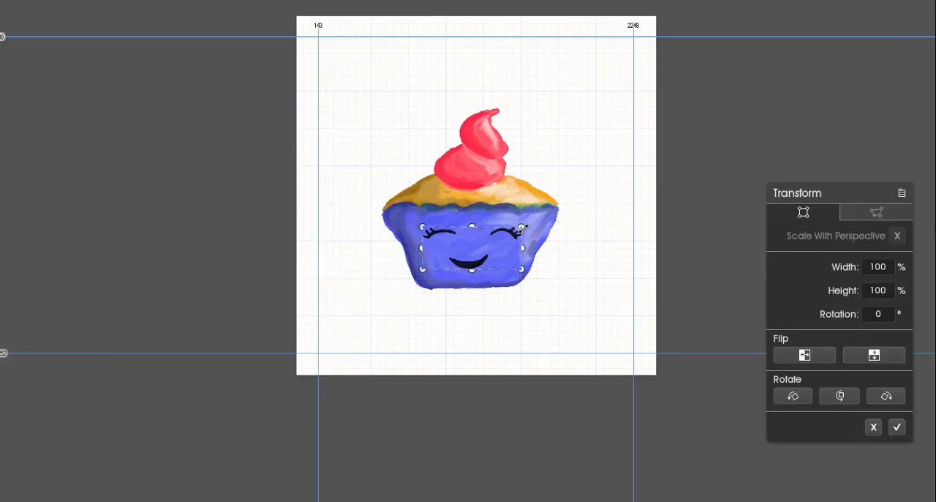
pyautogui.moveTo(522, 228)
pyautogui.mouseDown()
pyautogui.moveTo(537, 220)
pyautogui.moveTo(506, 233)
pyautogui.moveTo(518, 225)
pyautogui.mouseUp()
pyautogui.click(874, 427)
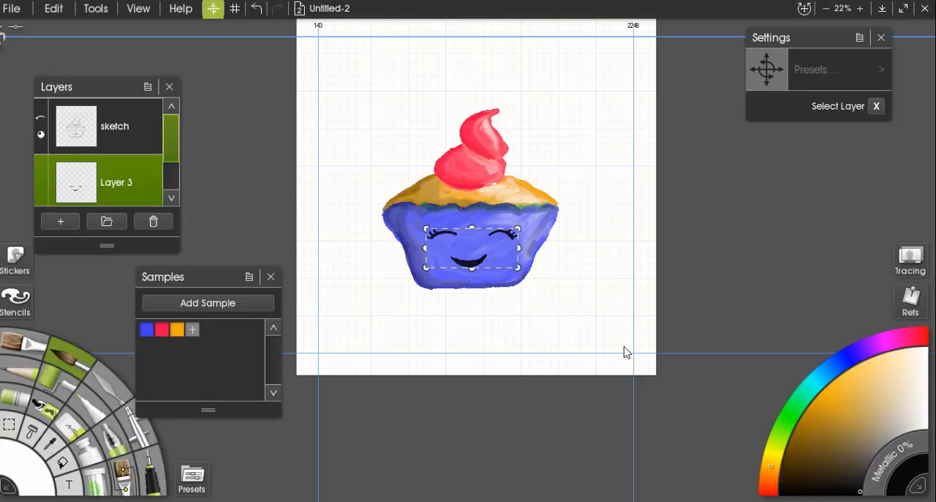
pyautogui.scroll(4, 504, 202)
pyautogui.scroll(-5, 504, 202)
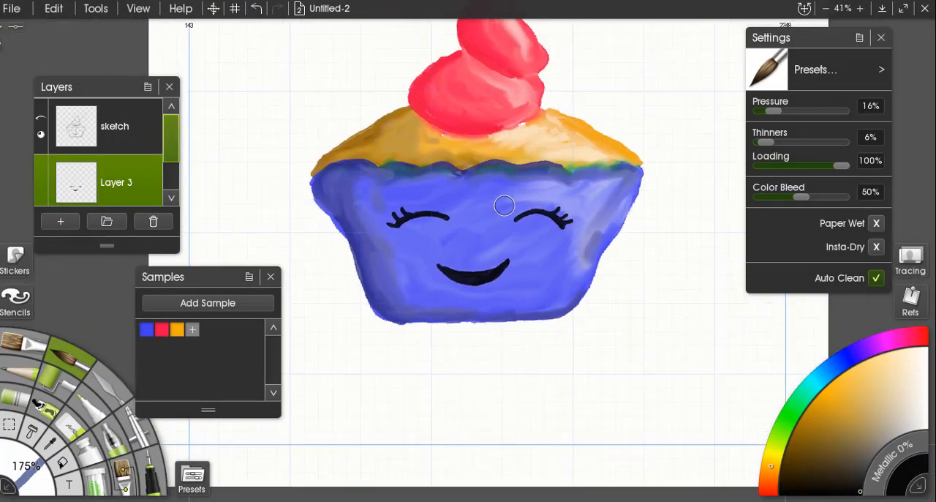
pyautogui.moveTo(505, 191); pyautogui.dragTo(516, 229)
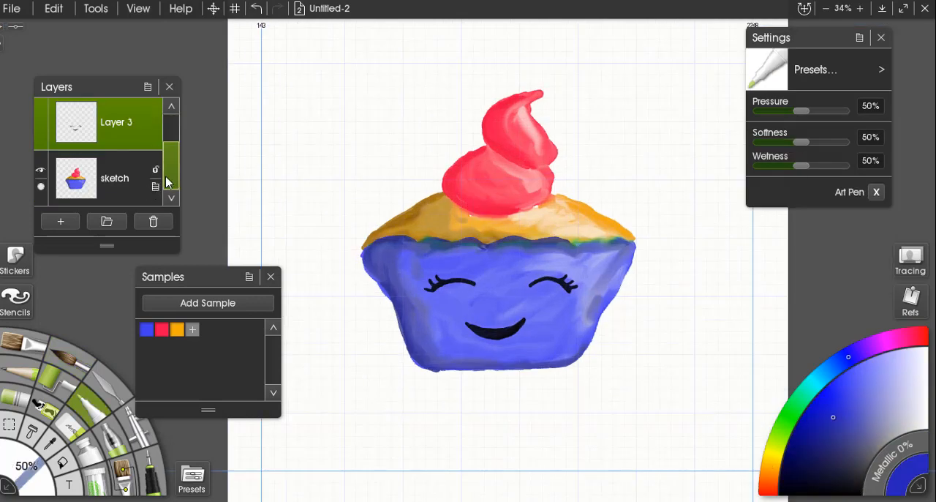
# Add a new layer, move it beneath the painted cupcake layer, and rename it BG.
pyautogui.click(66, 223)
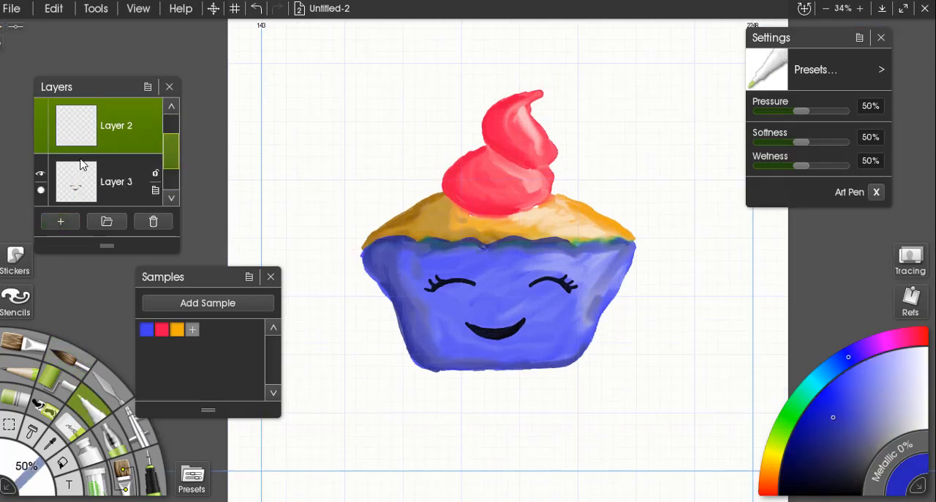
pyautogui.moveTo(172, 148)
pyautogui.mouseDown()
pyautogui.moveTo(171, 177)
pyautogui.moveTo(170, 133)
pyautogui.mouseUp()
pyautogui.moveTo(117, 170)
pyautogui.mouseDown()
pyautogui.moveTo(115, 204)
pyautogui.moveTo(105, 186)
pyautogui.mouseUp()
pyautogui.doubleClick(115, 180)
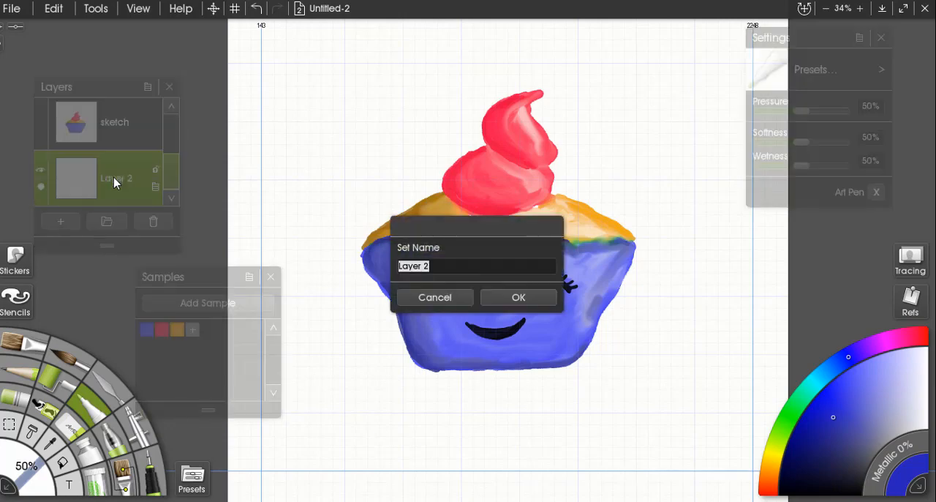
pyautogui.write('BG')
pyautogui.click(488, 293)
# Cover the background with light yellow-green using the paint roller at 153% size on the BG layer.
pyautogui.scroll(-3, 495, 295)
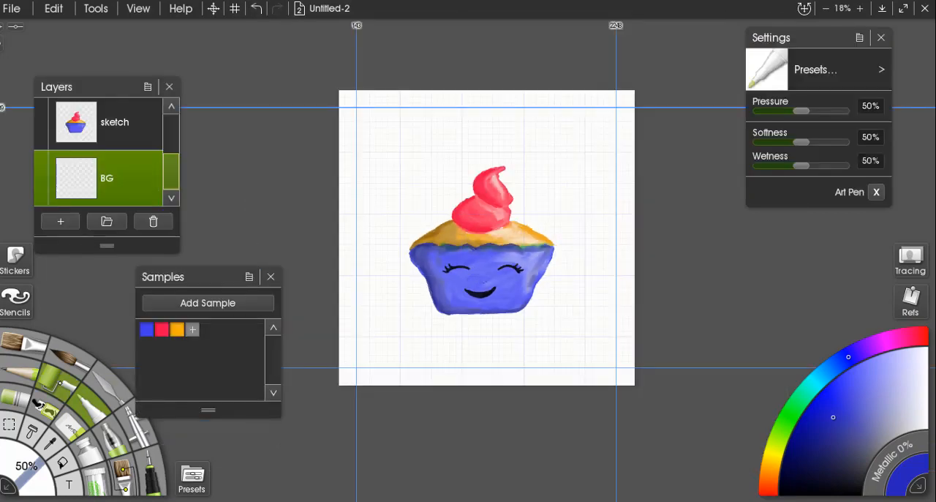
pyautogui.press('r')
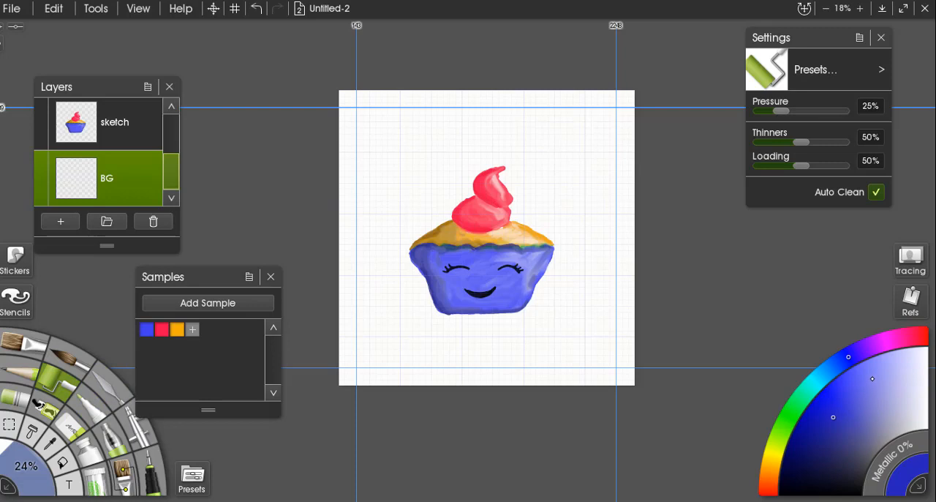
pyautogui.click(872, 378)
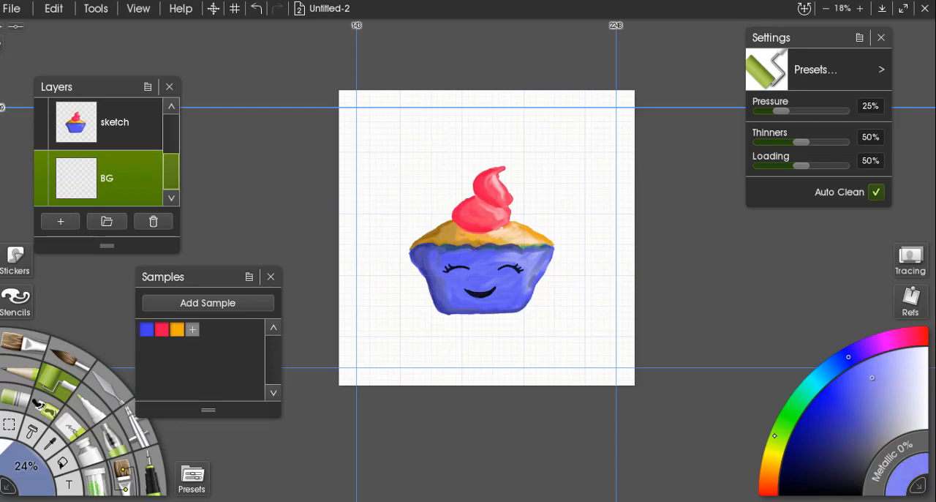
pyautogui.click(774, 444)
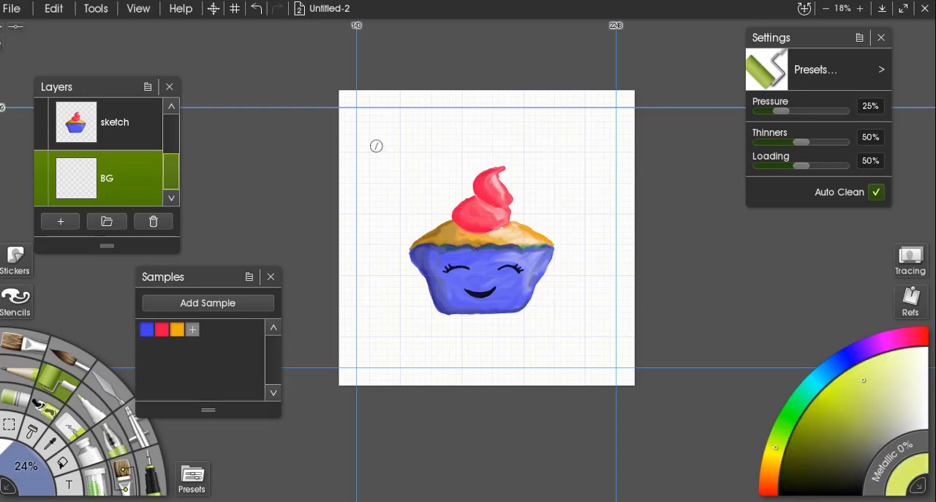
pyautogui.moveTo(359, 121)
pyautogui.mouseDown()
pyautogui.moveTo(418, 211)
pyautogui.moveTo(546, 335)
pyautogui.mouseUp()
pyautogui.moveTo(346, 108)
pyautogui.mouseDown()
pyautogui.moveTo(580, 123)
pyautogui.moveTo(530, 144)
pyautogui.moveTo(362, 157)
pyautogui.moveTo(652, 216)
pyautogui.moveTo(363, 230)
pyautogui.moveTo(552, 247)
pyautogui.moveTo(541, 300)
pyautogui.moveTo(304, 254)
pyautogui.moveTo(597, 285)
pyautogui.moveTo(424, 308)
pyautogui.moveTo(424, 328)
pyautogui.moveTo(667, 332)
pyautogui.moveTo(327, 359)
pyautogui.mouseUp()
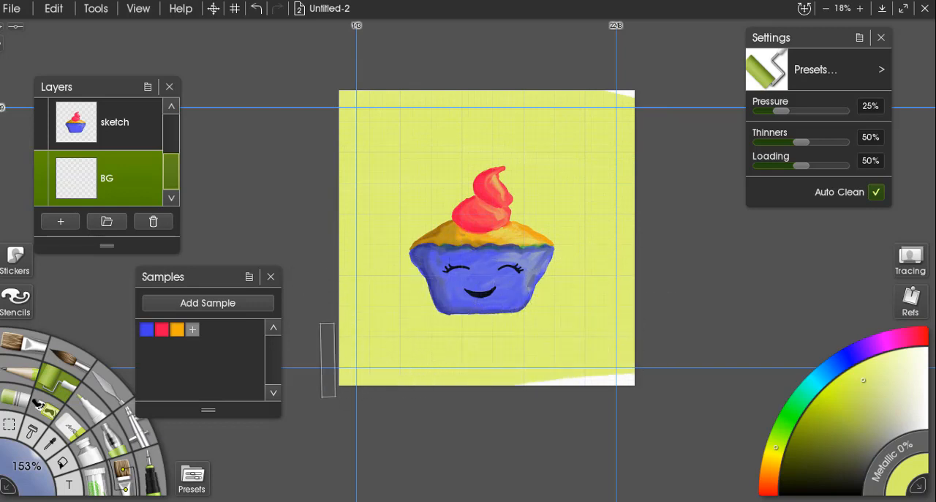
# Roll a darker, more saturated yellow-green across the lower part of the background and undo the last stroke.
pyautogui.click(834, 400)
pyautogui.moveTo(429, 341)
pyautogui.mouseDown()
pyautogui.moveTo(356, 312)
pyautogui.moveTo(657, 306)
pyautogui.moveTo(364, 288)
pyautogui.moveTo(389, 285)
pyautogui.moveTo(342, 309)
pyautogui.mouseUp()
pyautogui.moveTo(619, 360)
pyautogui.mouseDown()
pyautogui.moveTo(646, 386)
pyautogui.moveTo(310, 353)
pyautogui.mouseUp()
pyautogui.moveTo(372, 234)
pyautogui.mouseDown()
pyautogui.moveTo(358, 247)
pyautogui.moveTo(653, 272)
pyautogui.moveTo(647, 287)
pyautogui.mouseUp()
pyautogui.hotkey('ctrl', 'z')
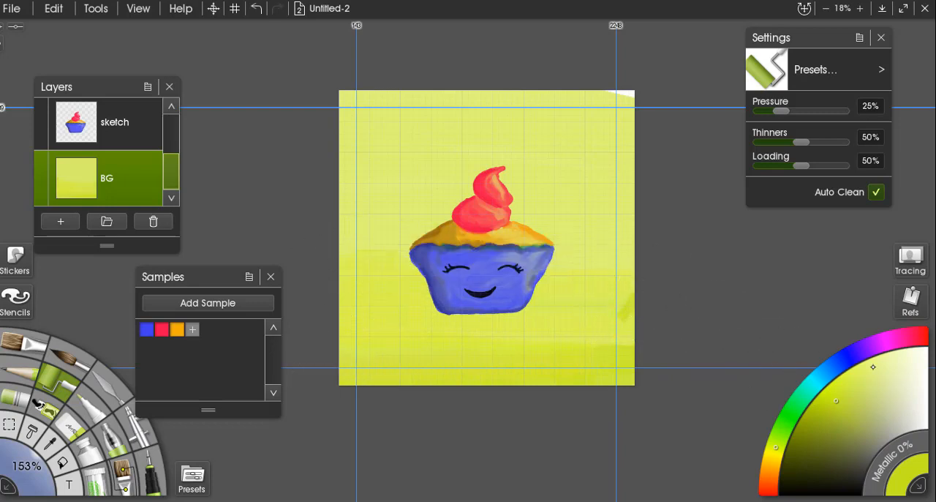
# Roll a pale yellow over the upper part of the background and switch the colour hue to blue.
pyautogui.click(890, 384)
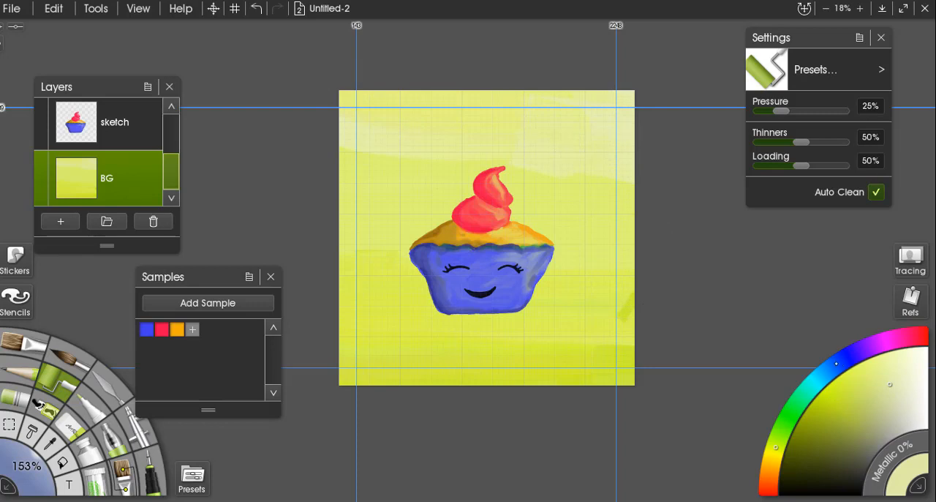
pyautogui.click(836, 365)
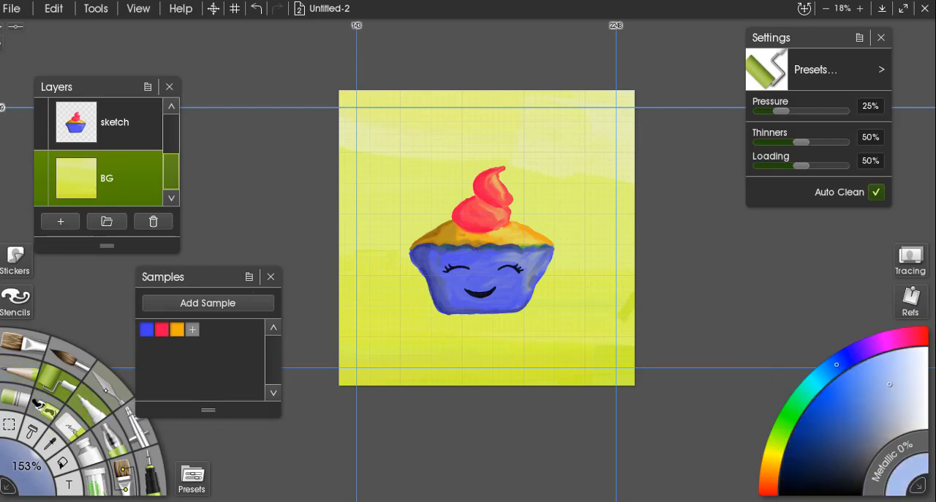
# Smooth the rolled background colours together with the palette knife, setting its size to 200% and enlarging it to 262%.
pyautogui.click(101, 382)
pyautogui.moveTo(397, 183); pyautogui.dragTo(479, 282)
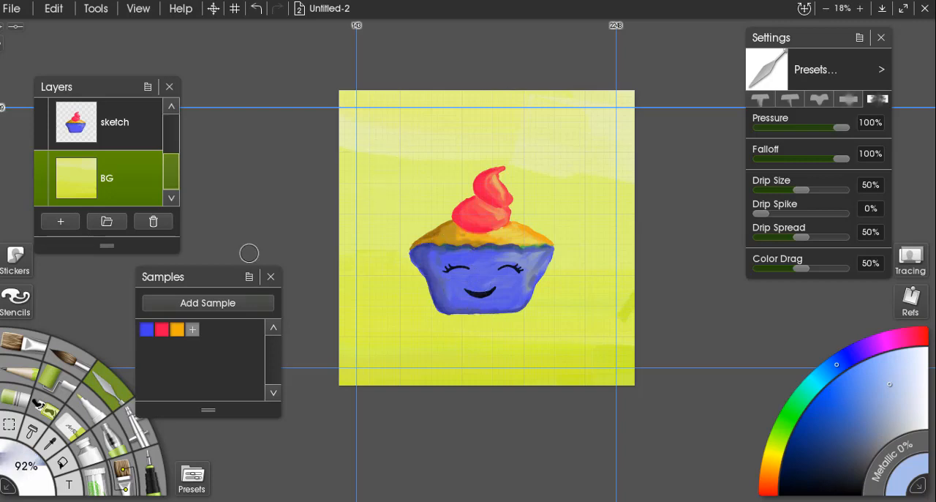
pyautogui.click(21, 468)
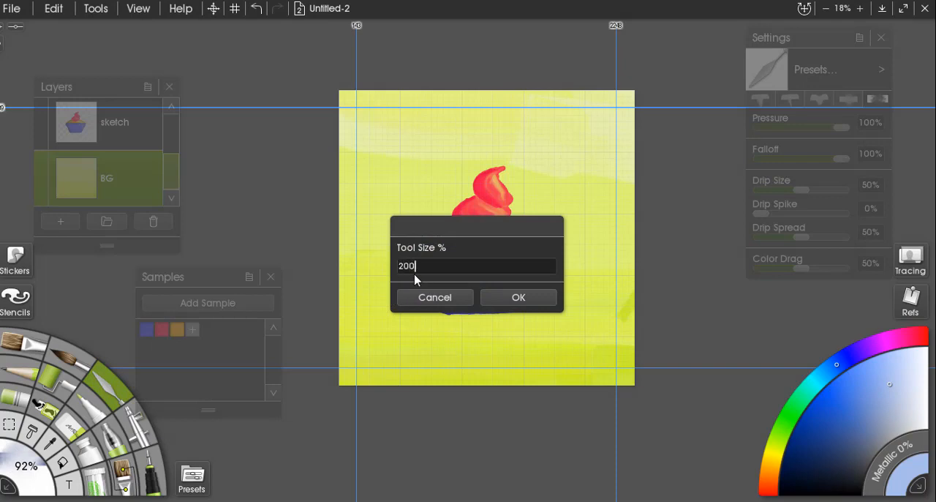
pyautogui.write('200')
pyautogui.press('Return')
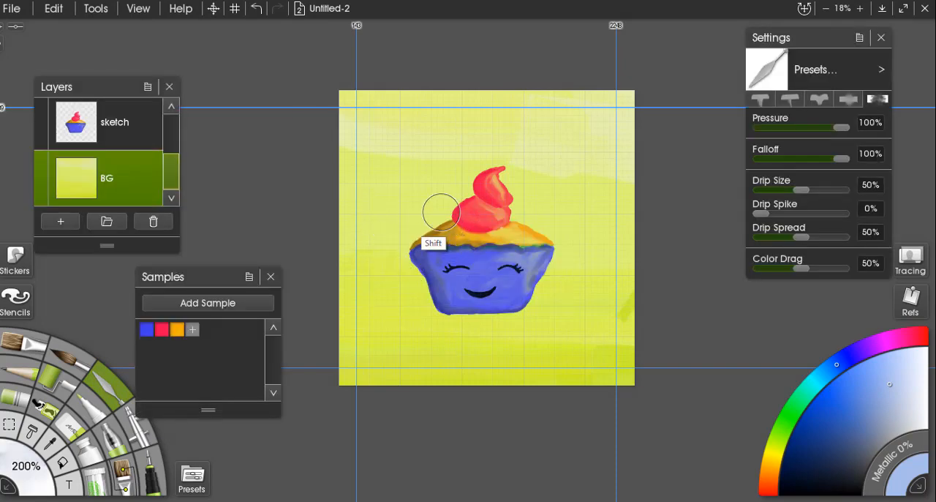
pyautogui.moveTo(439, 211); pyautogui.dragTo(522, 302)
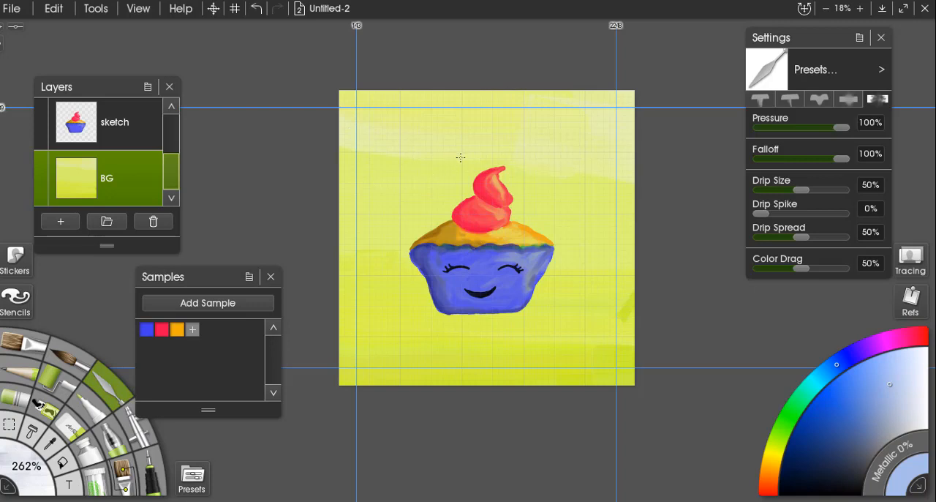
pyautogui.scroll(4, 441, 365)
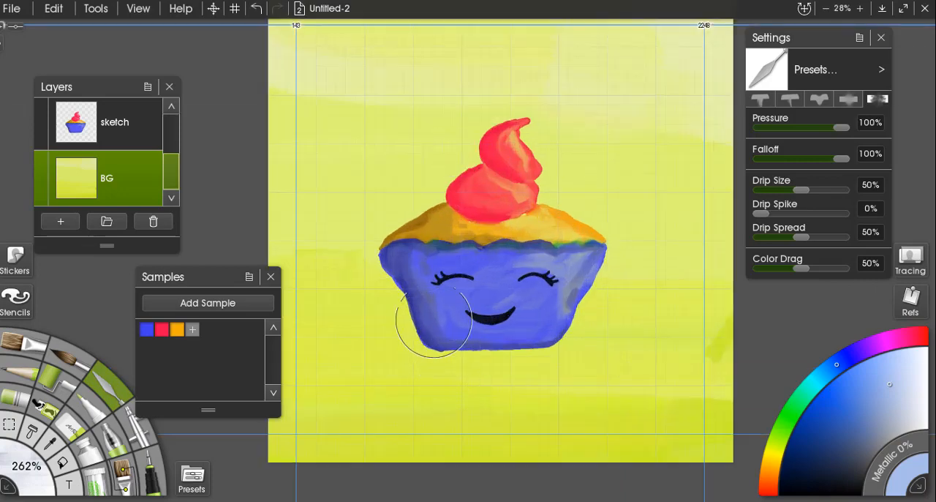
pyautogui.scroll(-4, 431, 307)
pyautogui.scroll(3, 512, 300)
pyautogui.scroll(3, 529, 300)
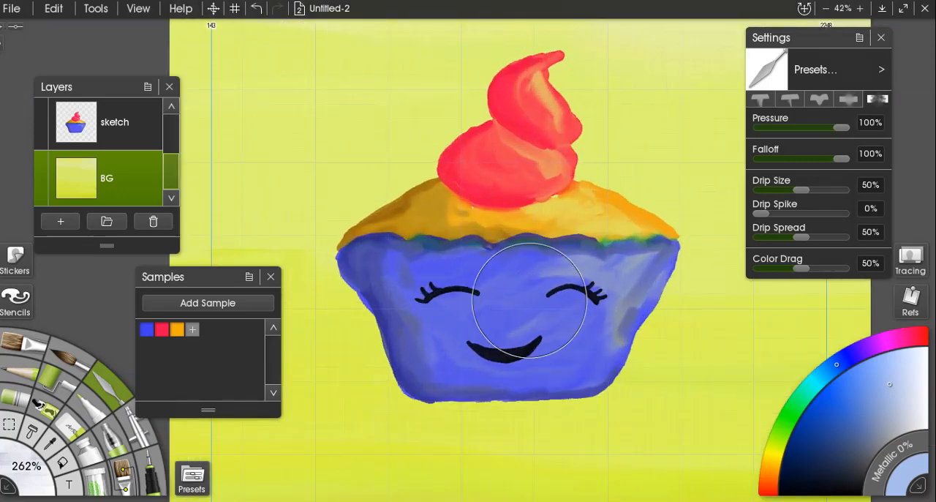
pyautogui.scroll(-4, 529, 302)
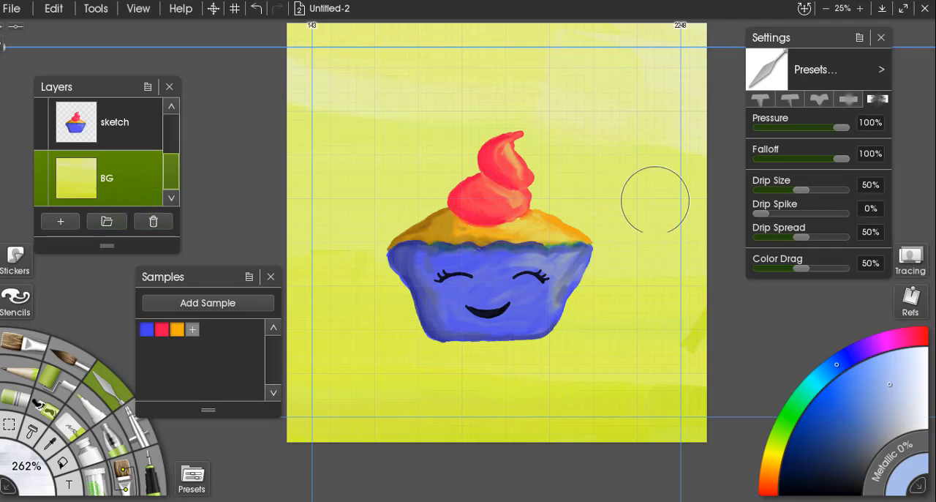
pyautogui.scroll(2, 581, 244)
pyautogui.scroll(-2, 581, 255)
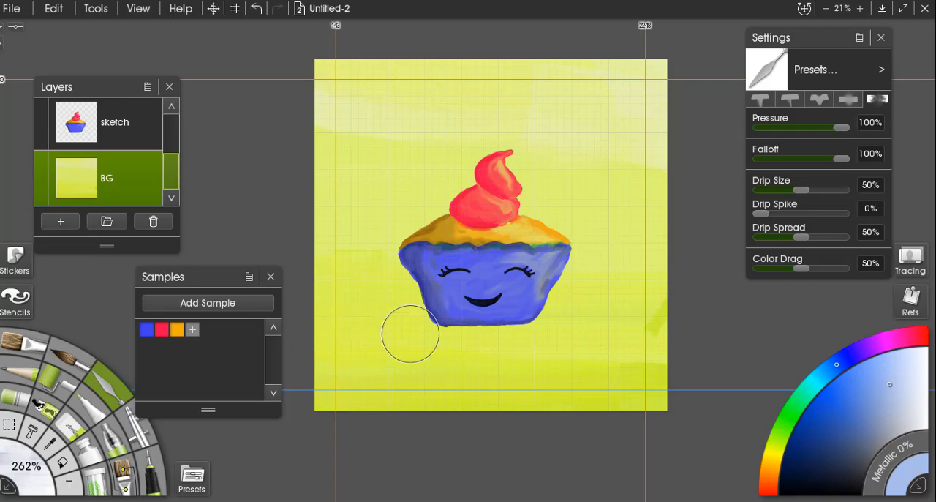
# On a new layer above BG, begin a blue watercolor shadow under the cupcake with Thinners 74%, Pressure 48% and size 249%.
pyautogui.click(61, 221)
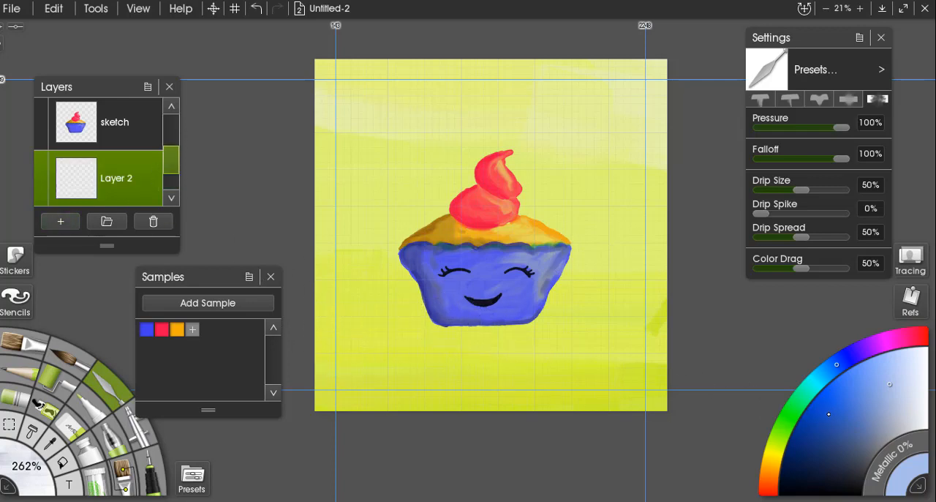
pyautogui.click(827, 412)
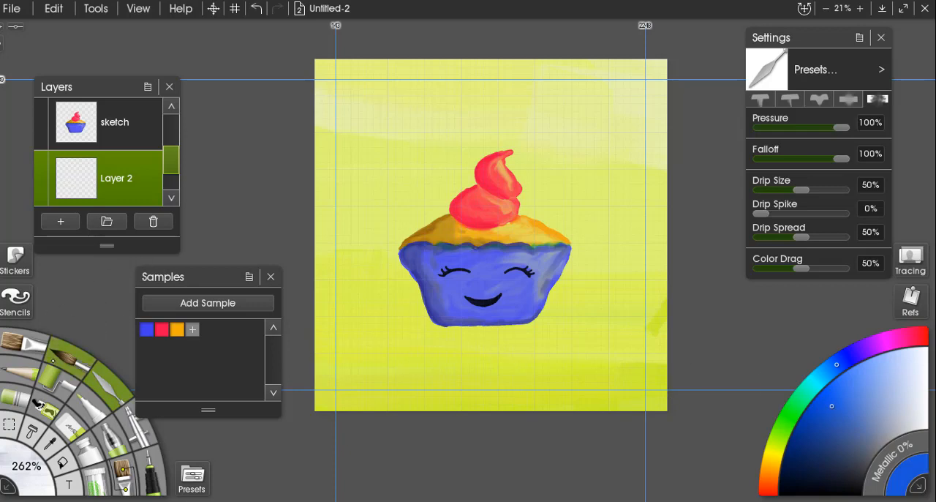
pyautogui.press('w')
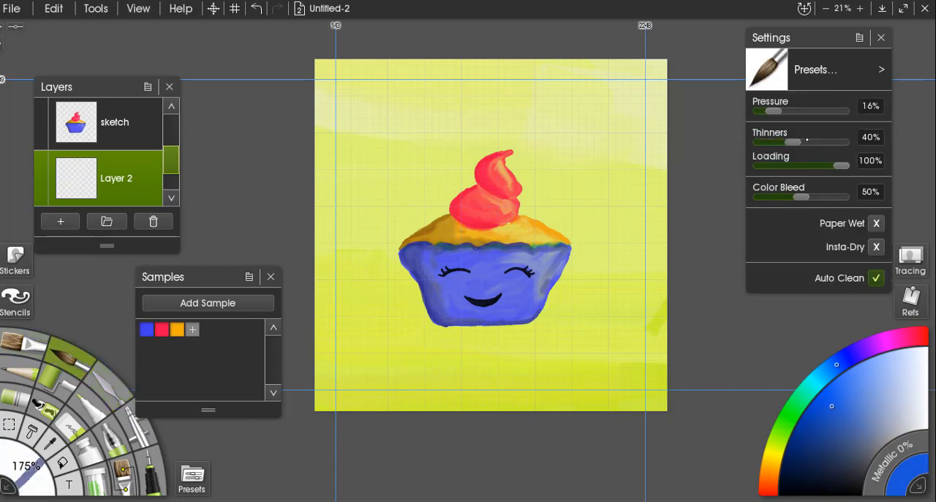
pyautogui.moveTo(807, 139); pyautogui.dragTo(819, 141)
pyautogui.moveTo(401, 335)
pyautogui.keyDown('shift'); pyautogui.mouseDown()
pyautogui.moveTo(495, 389)
pyautogui.moveTo(447, 314)
pyautogui.moveTo(472, 348)
pyautogui.mouseUp(); pyautogui.keyUp('shift')
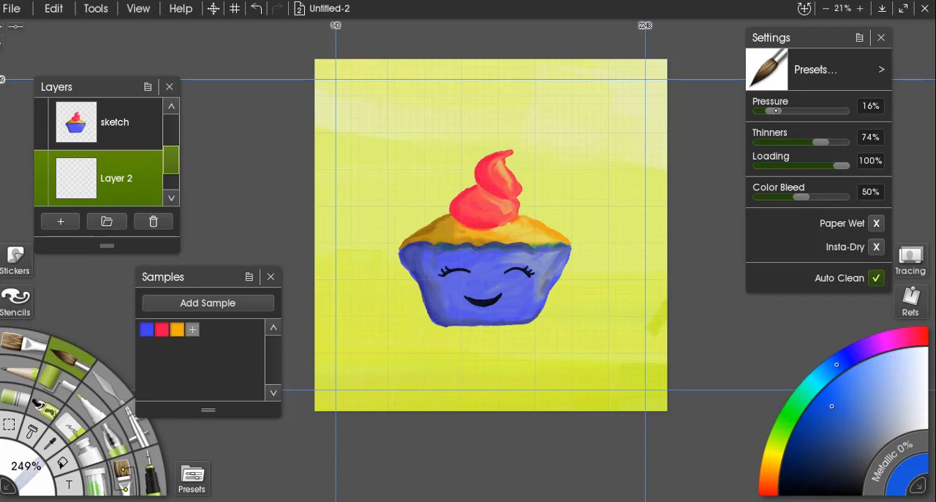
pyautogui.moveTo(777, 110); pyautogui.dragTo(802, 111)
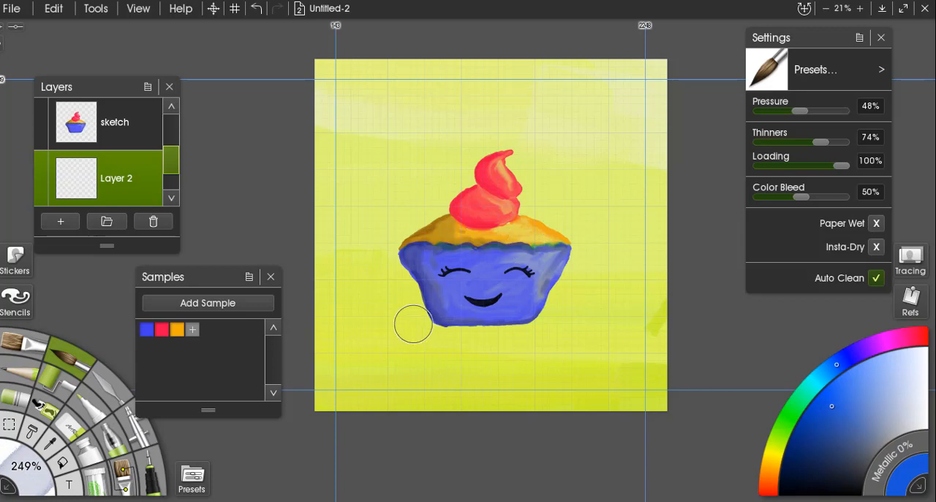
pyautogui.moveTo(401, 330); pyautogui.dragTo(468, 335)
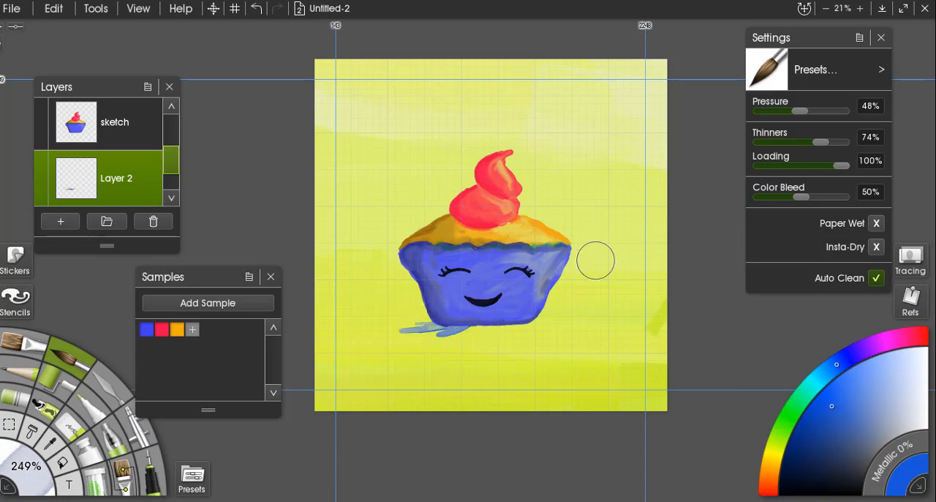
# Enlarge the watercolor brush to 400%, extend the blue shadow leftward from the cupcake's base, and raise Thinners to 90% for the outer strokes.
pyautogui.click(28, 466)
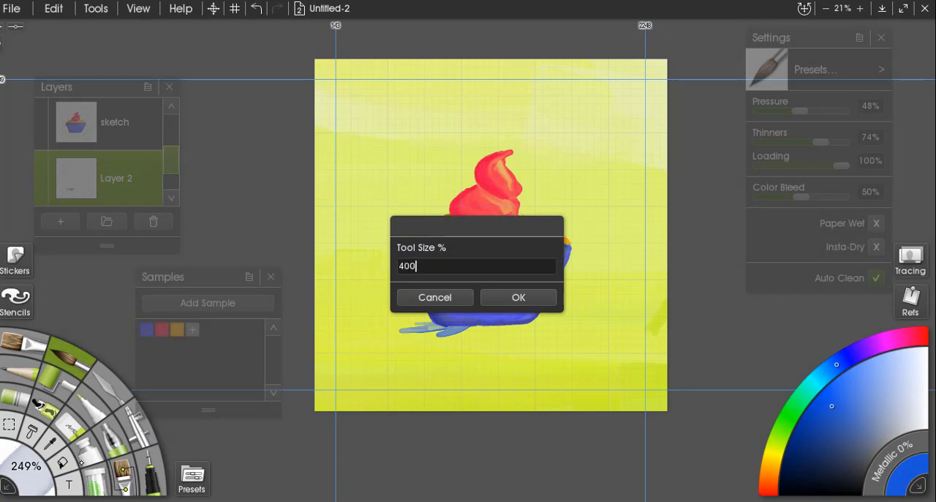
pyautogui.moveTo(425, 336)
pyautogui.mouseDown()
pyautogui.moveTo(432, 314)
pyautogui.moveTo(396, 317)
pyautogui.moveTo(512, 327)
pyautogui.moveTo(451, 336)
pyautogui.moveTo(394, 328)
pyautogui.moveTo(391, 316)
pyautogui.moveTo(377, 327)
pyautogui.moveTo(395, 337)
pyautogui.moveTo(471, 338)
pyautogui.moveTo(446, 338)
pyautogui.mouseUp()
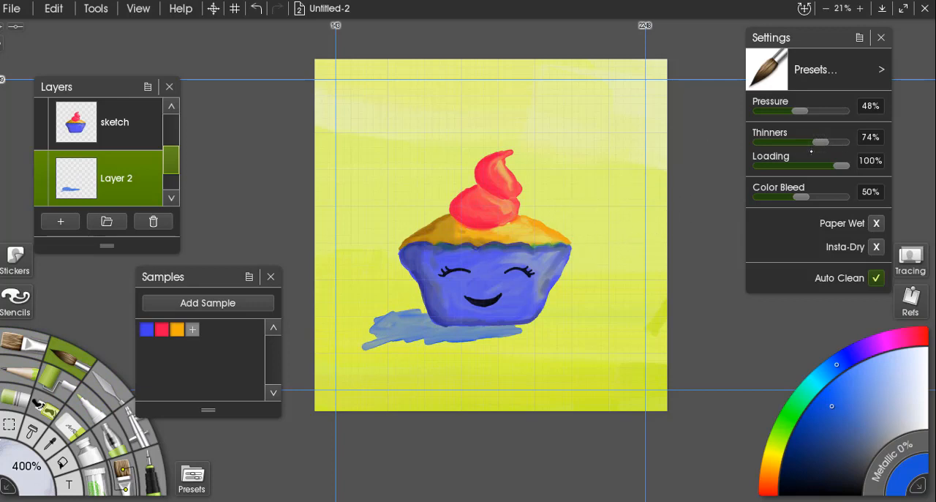
pyautogui.moveTo(407, 308)
pyautogui.mouseDown()
pyautogui.moveTo(376, 311)
pyautogui.moveTo(388, 311)
pyautogui.moveTo(384, 319)
pyautogui.moveTo(414, 307)
pyautogui.moveTo(386, 310)
pyautogui.moveTo(374, 344)
pyautogui.mouseUp()
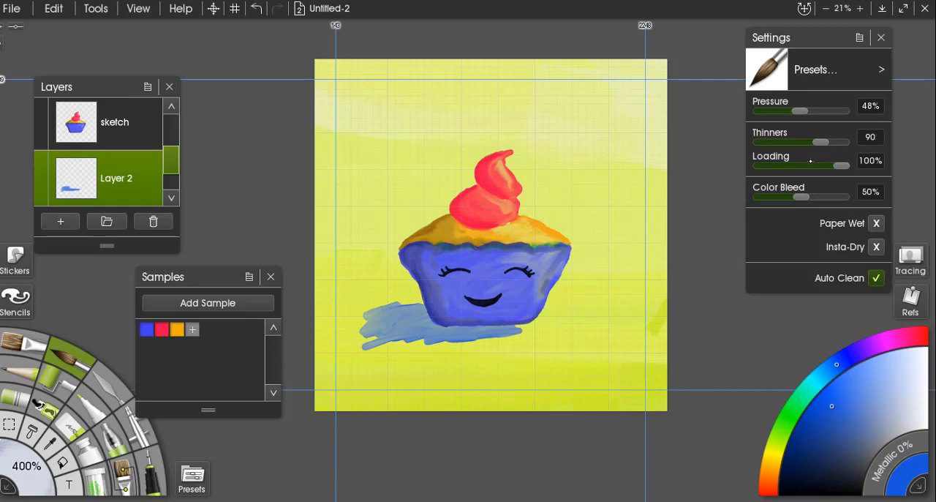
pyautogui.press('Return')
pyautogui.moveTo(400, 310); pyautogui.dragTo(352, 310)
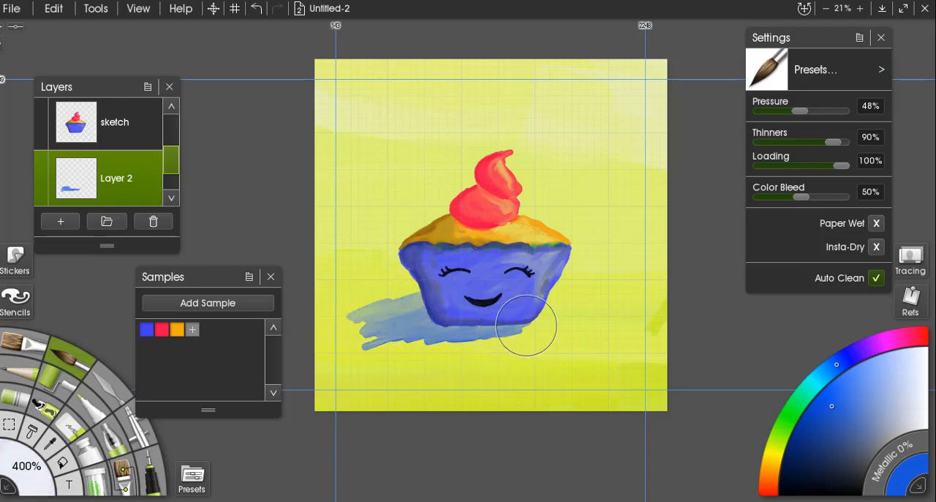
# Paint a dark navy contact shadow under the cupcake's lower left edge with Thinners at 0% and Insta-Dry enabled.
pyautogui.click(825, 463)
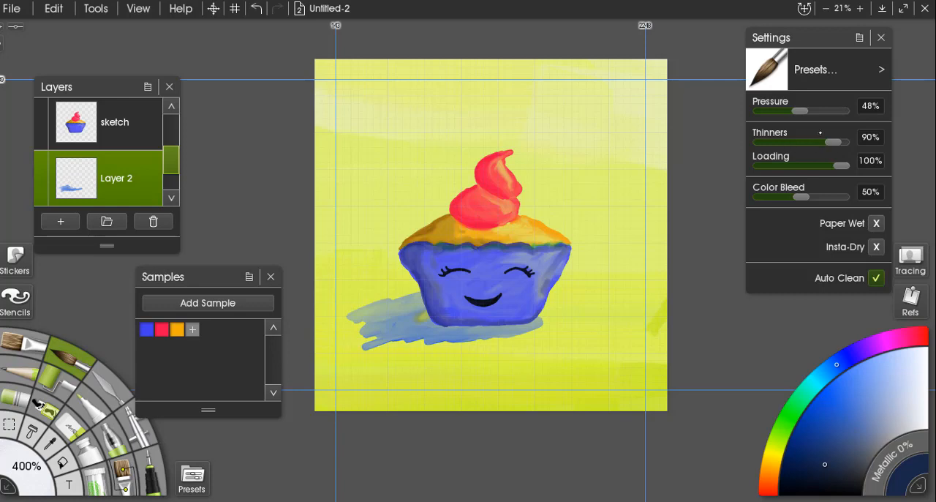
pyautogui.click(762, 142)
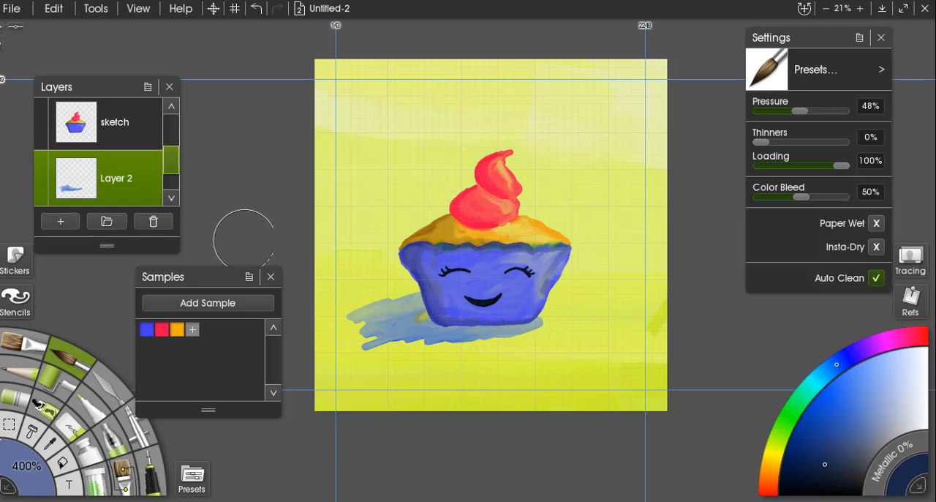
pyautogui.moveTo(422, 318)
pyautogui.mouseDown()
pyautogui.moveTo(429, 309)
pyautogui.moveTo(422, 322)
pyautogui.moveTo(495, 334)
pyautogui.moveTo(526, 322)
pyautogui.mouseUp()
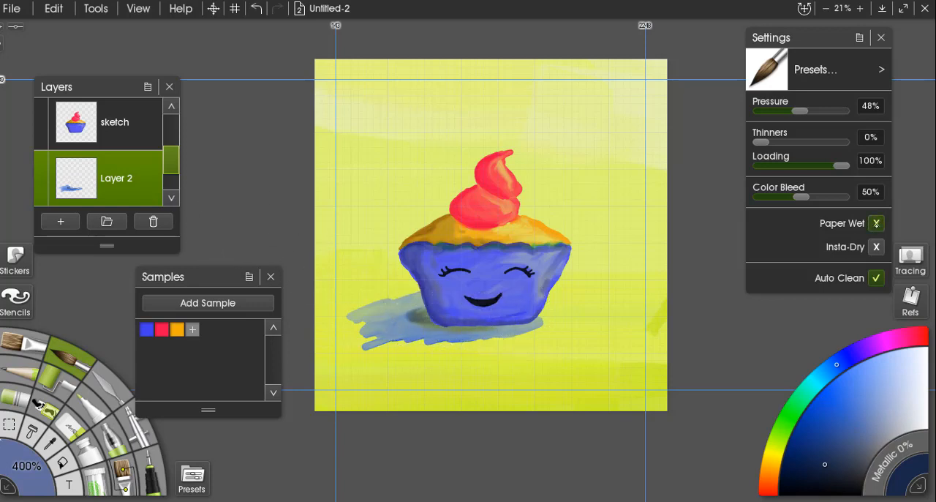
pyautogui.click(876, 246)
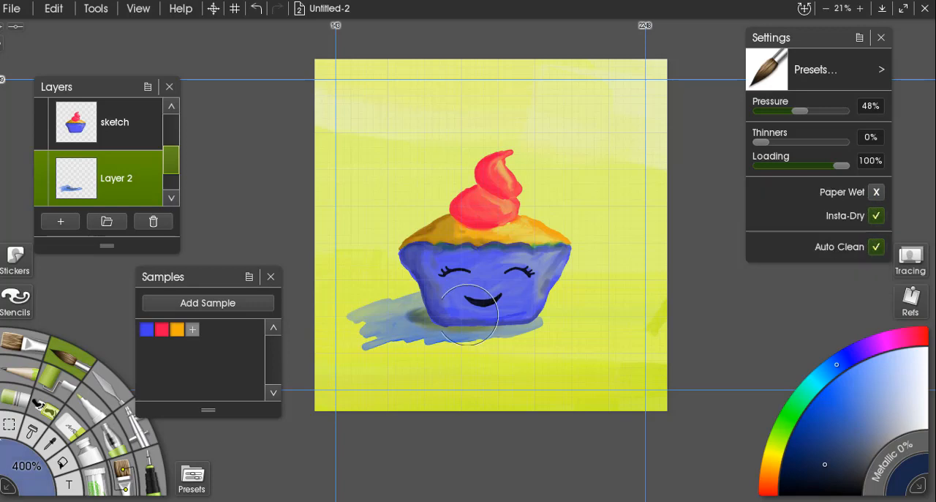
pyautogui.moveTo(420, 322)
pyautogui.mouseDown()
pyautogui.moveTo(429, 302)
pyautogui.moveTo(413, 315)
pyautogui.moveTo(463, 324)
pyautogui.moveTo(437, 326)
pyautogui.moveTo(488, 326)
pyautogui.moveTo(427, 328)
pyautogui.mouseUp()
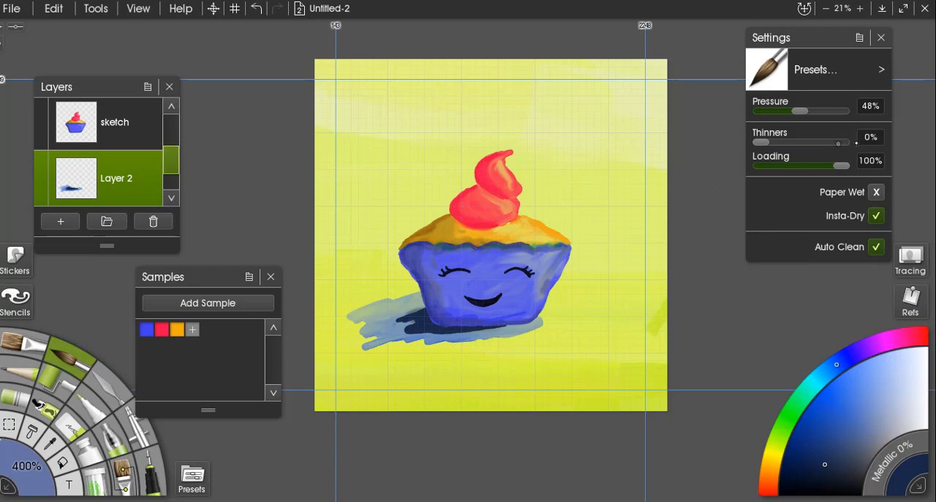
# Brush over the dark shadow's edge beside the cupcake with Thinners at 95%, and turn off Insta-Dry.
pyautogui.moveTo(761, 140); pyautogui.dragTo(838, 141)
pyautogui.moveTo(418, 310)
pyautogui.mouseDown()
pyautogui.moveTo(401, 313)
pyautogui.moveTo(422, 315)
pyautogui.moveTo(401, 314)
pyautogui.moveTo(414, 316)
pyautogui.mouseUp()
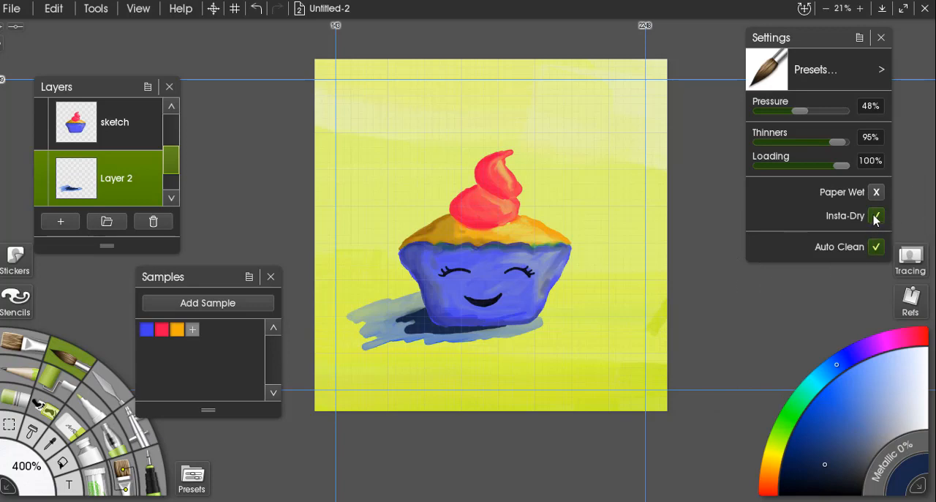
pyautogui.click(876, 216)
# Try blending the navy shadow into the blue one with the 95% thinned brush and undo the stroke.
pyautogui.hotkey('ctrl', '=')
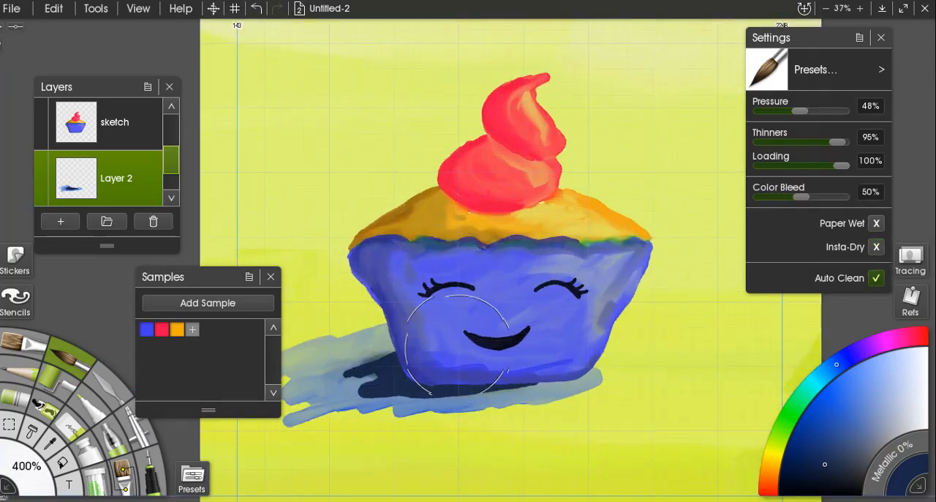
pyautogui.moveTo(472, 362)
pyautogui.mouseDown()
pyautogui.moveTo(528, 282)
pyautogui.moveTo(560, 265)
pyautogui.mouseUp()
pyautogui.moveTo(464, 268)
pyautogui.mouseDown()
pyautogui.moveTo(446, 278)
pyautogui.moveTo(468, 273)
pyautogui.mouseUp()
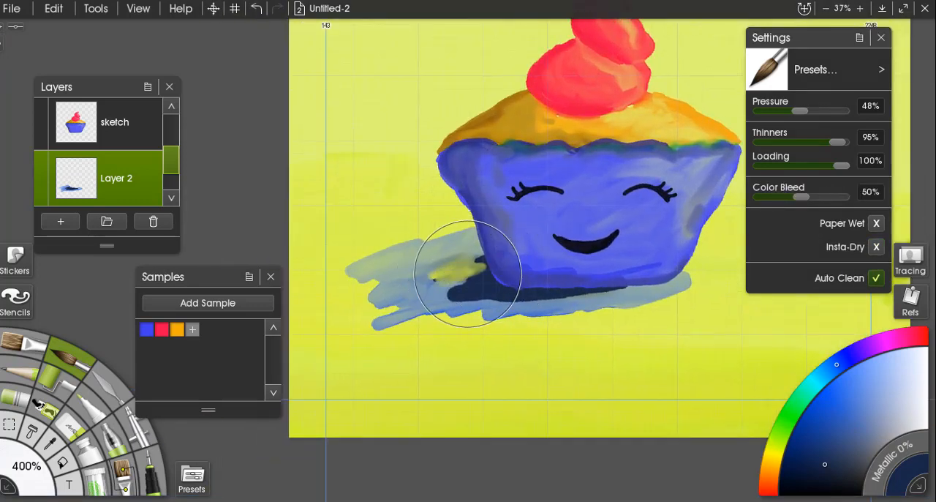
pyautogui.hotkey('ctrl', 'z')
# Blend the navy shadow outward into the blue shadow along the cupcake's base with Thinners at 51%.
pyautogui.moveTo(841, 142); pyautogui.dragTo(802, 142)
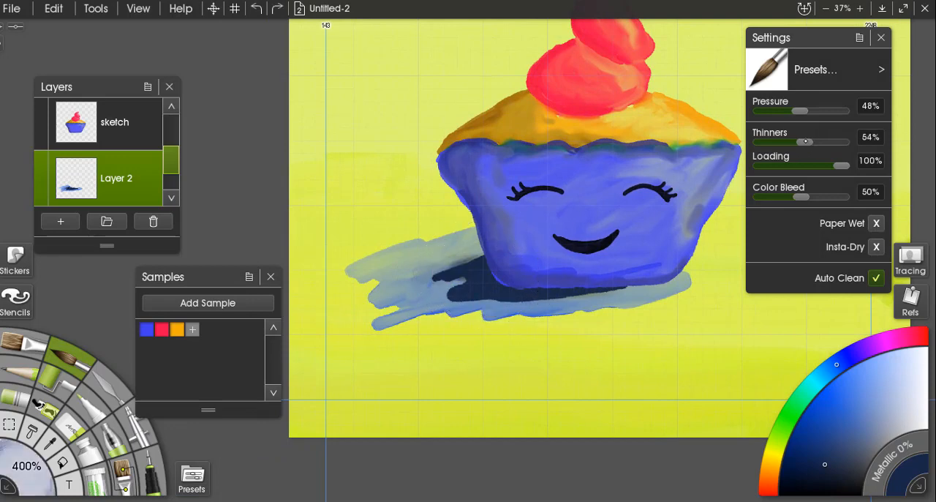
pyautogui.moveTo(441, 268)
pyautogui.mouseDown()
pyautogui.moveTo(471, 262)
pyautogui.moveTo(444, 275)
pyautogui.moveTo(505, 261)
pyautogui.moveTo(462, 304)
pyautogui.moveTo(469, 289)
pyautogui.moveTo(449, 286)
pyautogui.moveTo(612, 286)
pyautogui.moveTo(487, 300)
pyautogui.moveTo(626, 285)
pyautogui.moveTo(397, 288)
pyautogui.mouseUp()
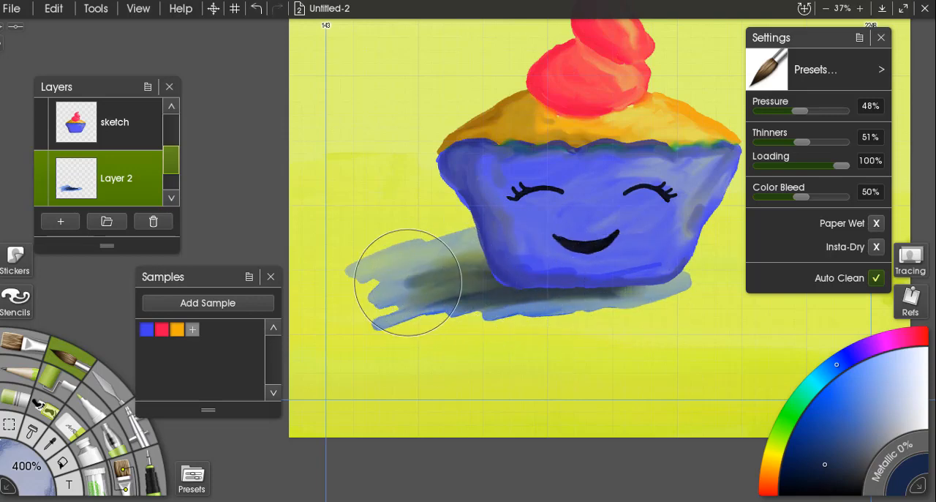
# Lower the opacity of the shadow's Layer 2 to 35% and raise it again to a moderately transparent level.
pyautogui.click(41, 186)
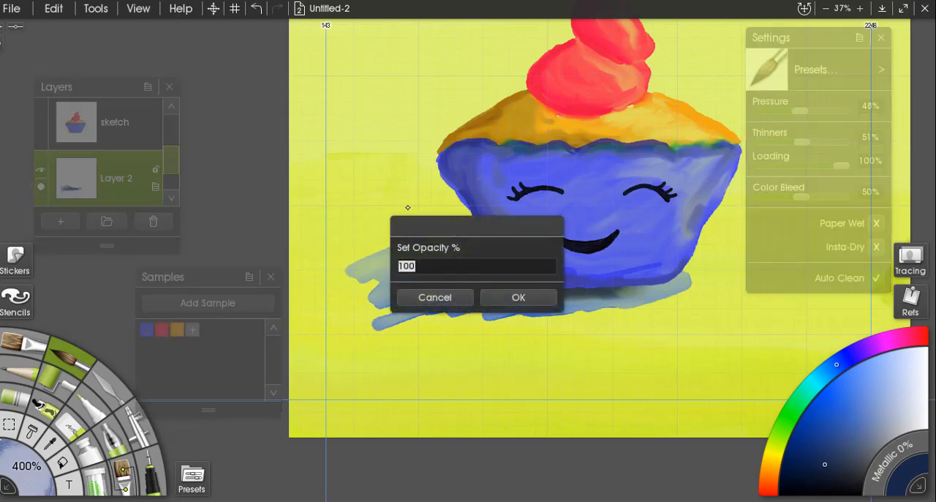
pyautogui.click(517, 300)
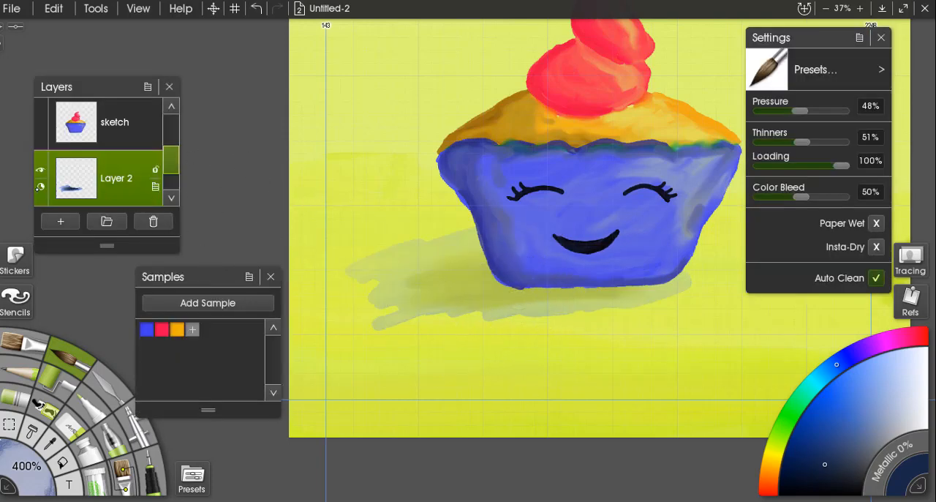
pyautogui.click(41, 187)
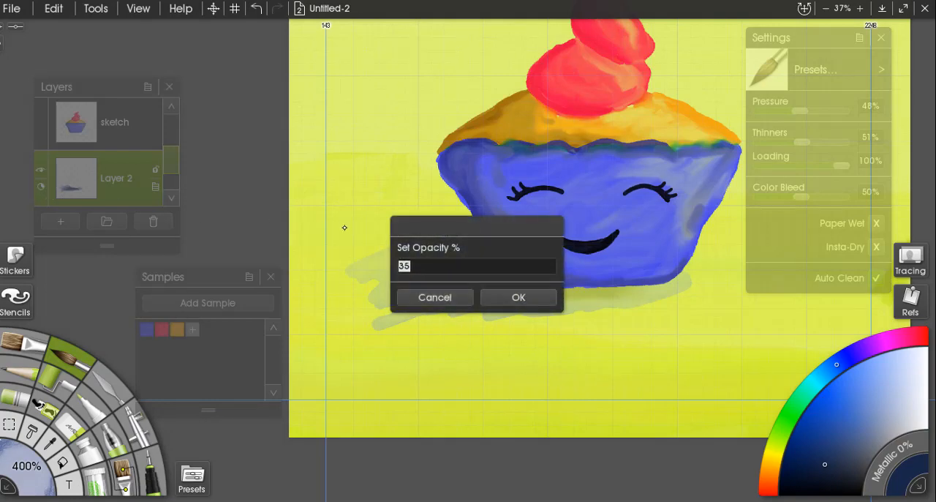
pyautogui.click(518, 297)
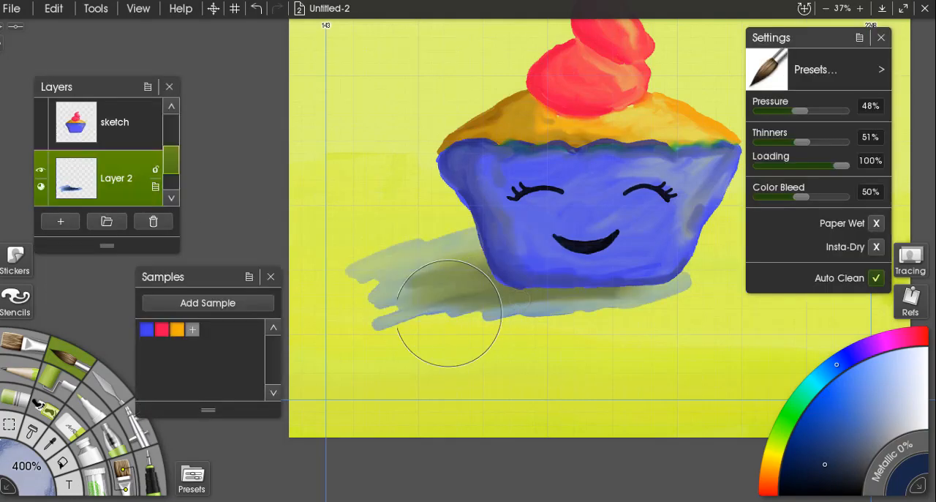
pyautogui.scroll(-5, 414, 313)
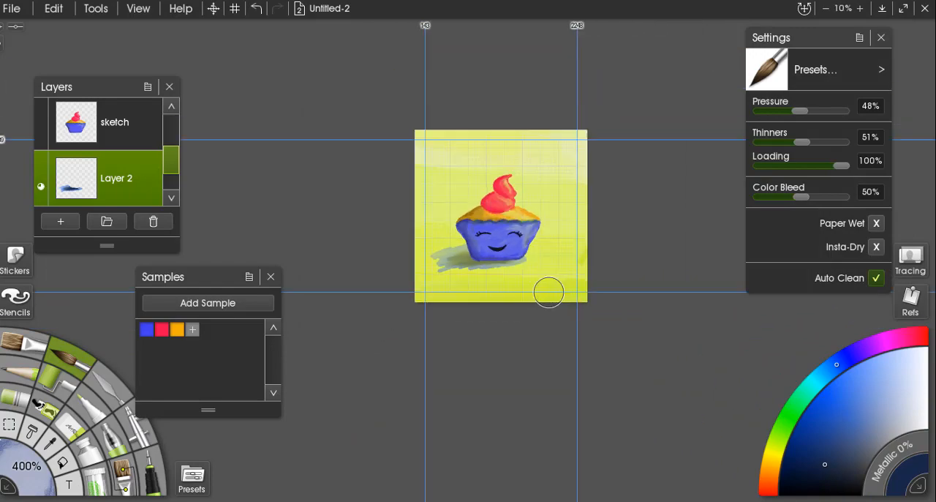
pyautogui.scroll(1, 566, 303)
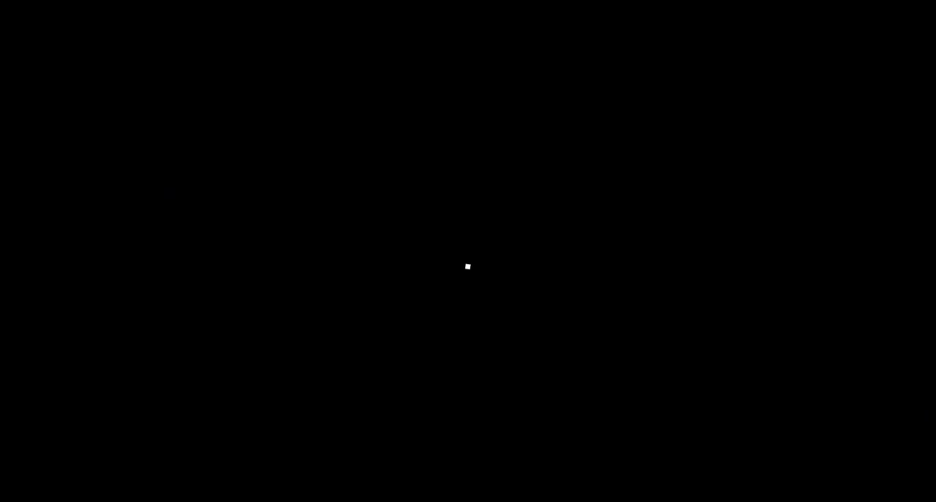